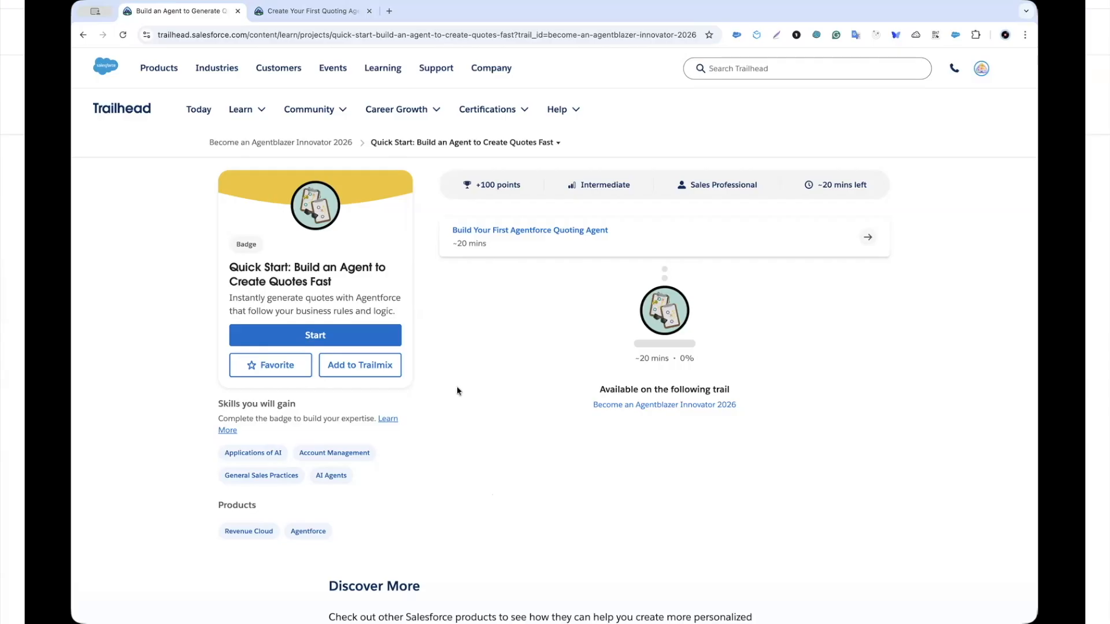
Step: Bring up the Build Your First Agentforce Quoting Agent project page at its Developer Edition sign-up section
{"action": "left_click", "coordinate": [294, 14]}
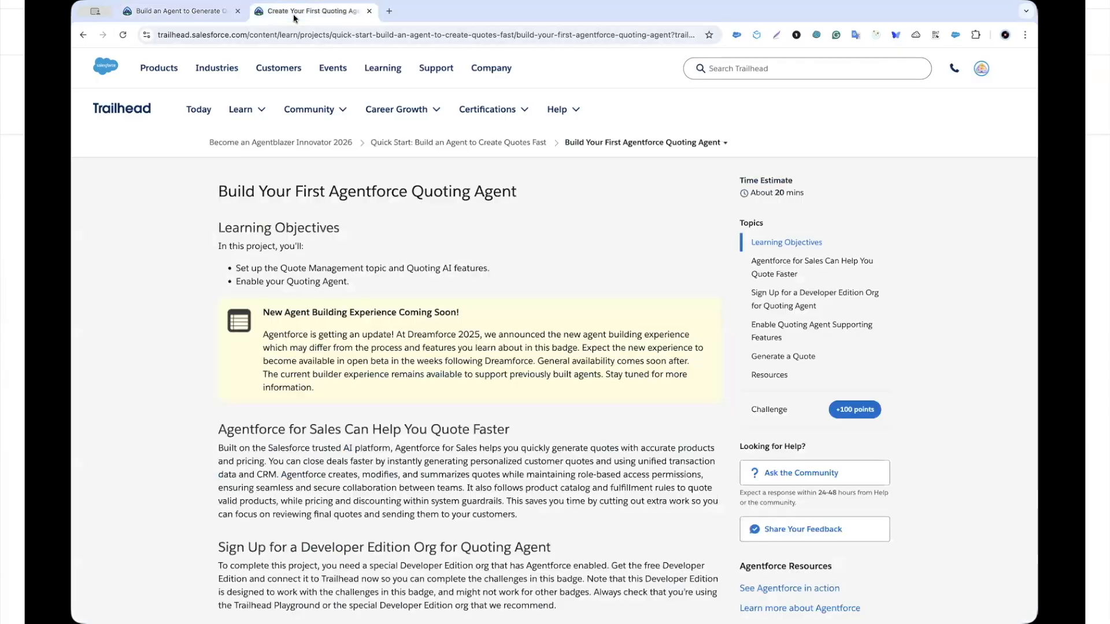
{"action": "scroll", "coordinate": [490, 257], "scroll_direction": "down", "scroll_amount": 2}
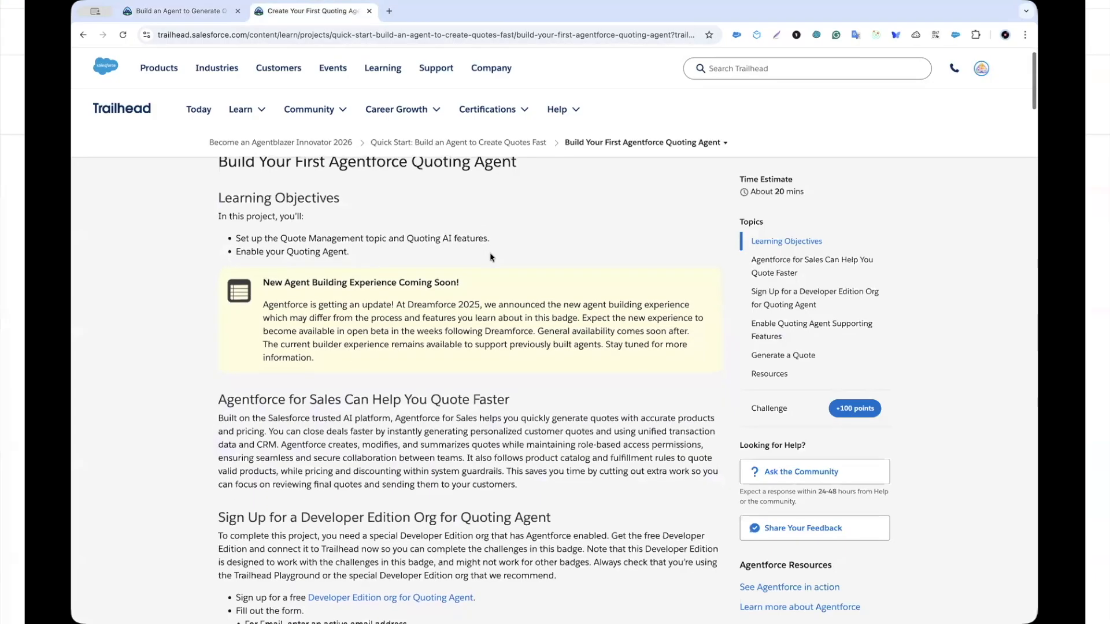
{"action": "scroll", "coordinate": [490, 257], "scroll_direction": "down", "scroll_amount": 4}
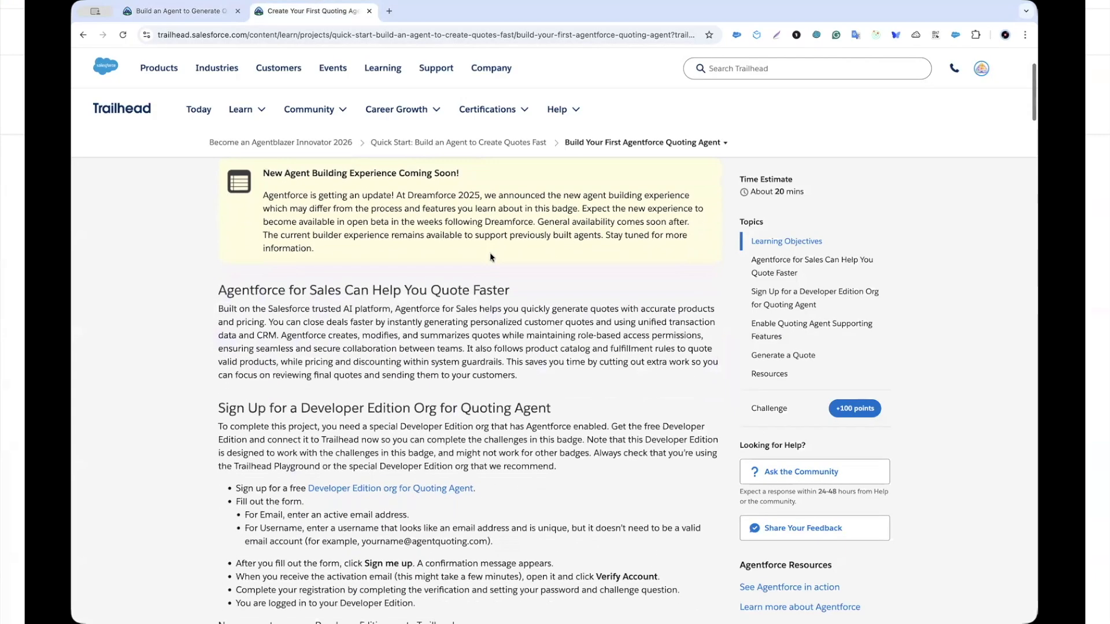
{"action": "scroll", "coordinate": [490, 257], "scroll_direction": "down", "scroll_amount": 2}
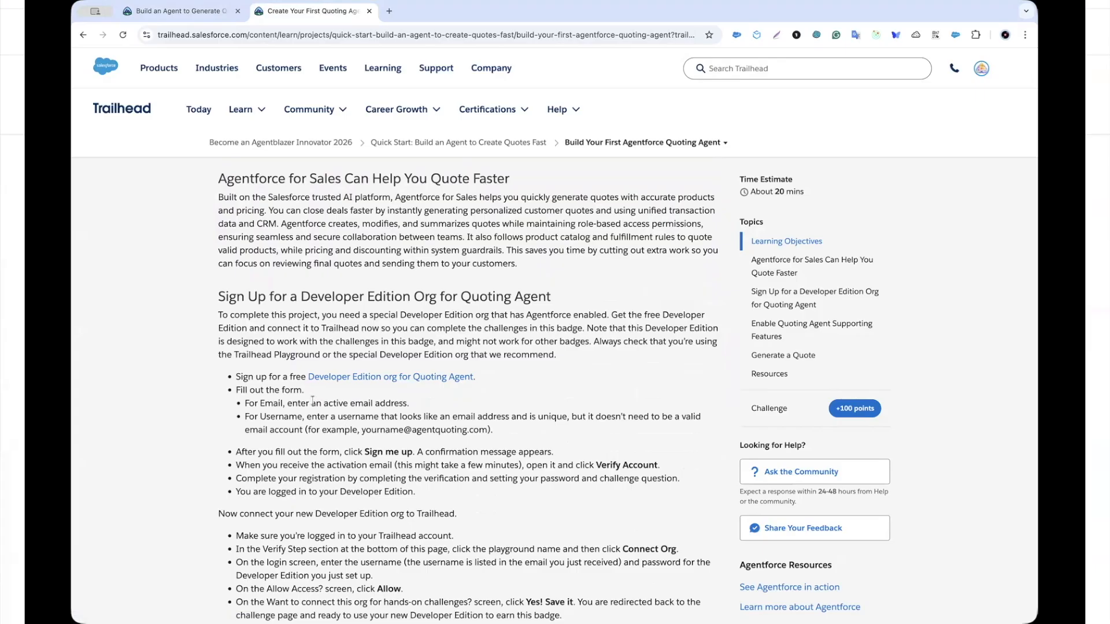
{"action": "scroll", "coordinate": [312, 400], "scroll_direction": "down", "scroll_amount": 2}
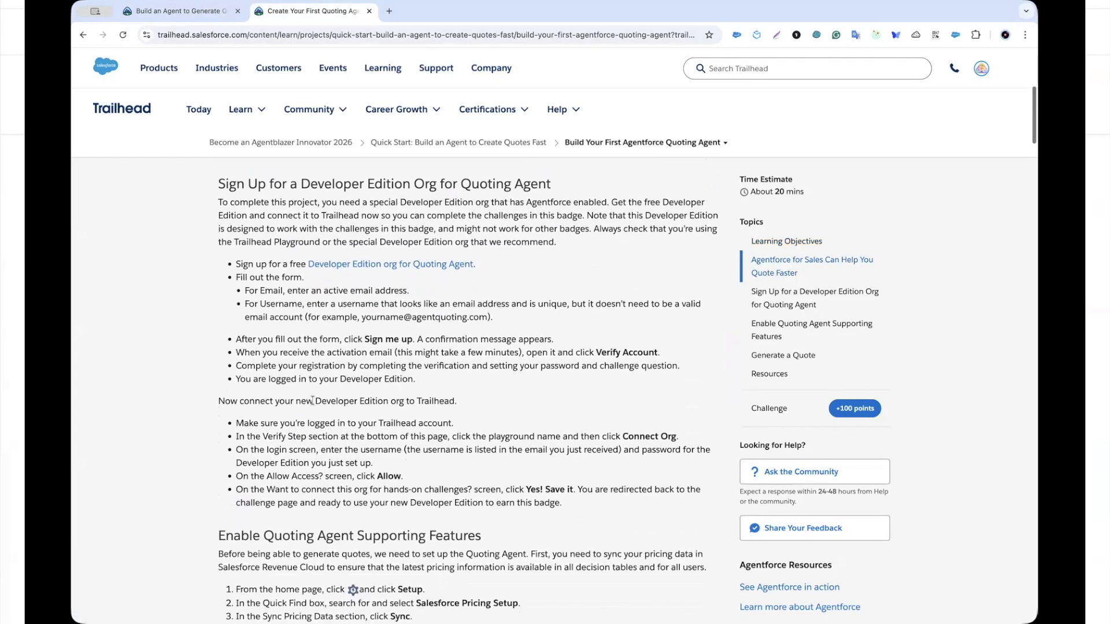
{"action": "scroll", "coordinate": [313, 401], "scroll_direction": "down", "scroll_amount": 1}
{"action": "scroll", "coordinate": [347, 333], "scroll_direction": "up", "scroll_amount": 1}
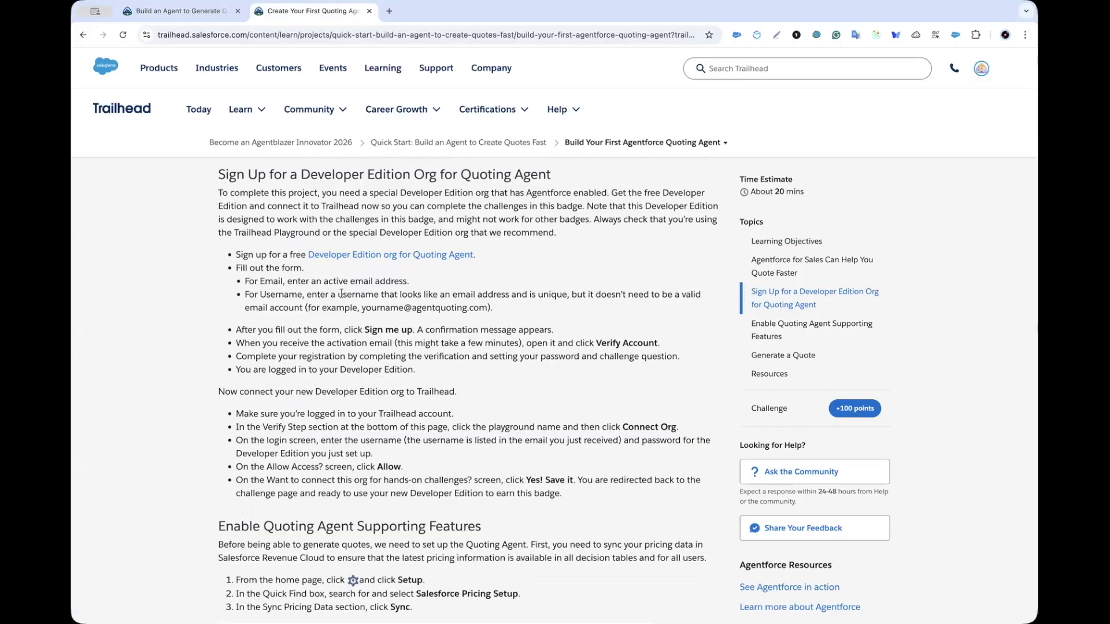
Step: Open the quoting-agent Developer Edition sign-up form, accept its terms, and return to the project page
{"action": "left_click", "coordinate": [358, 261]}
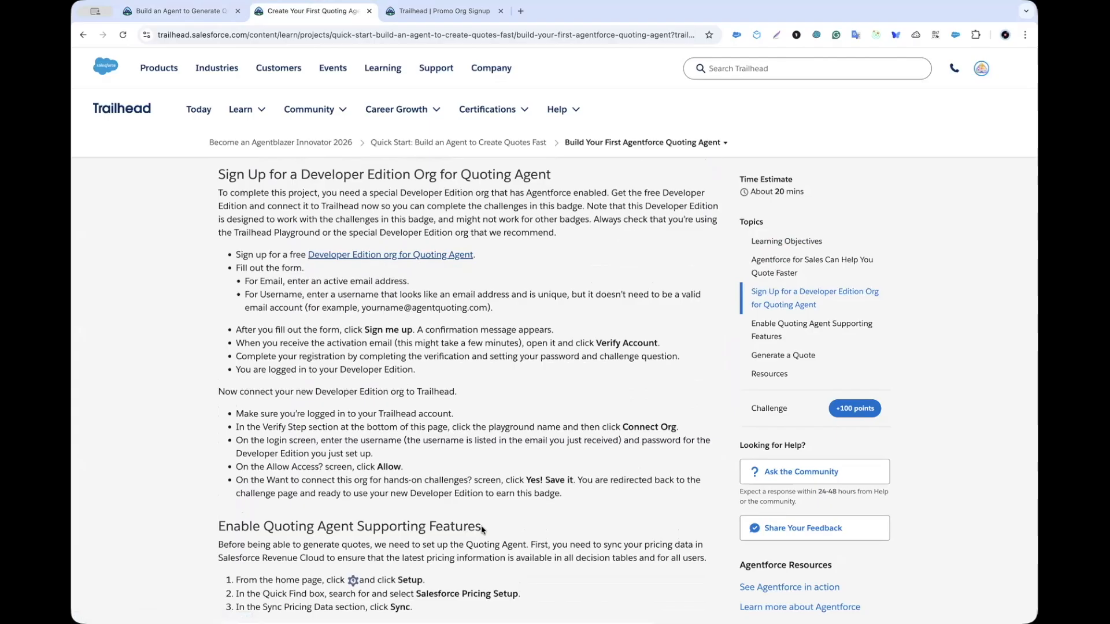
{"action": "key", "text": "ctrl+Tab"}
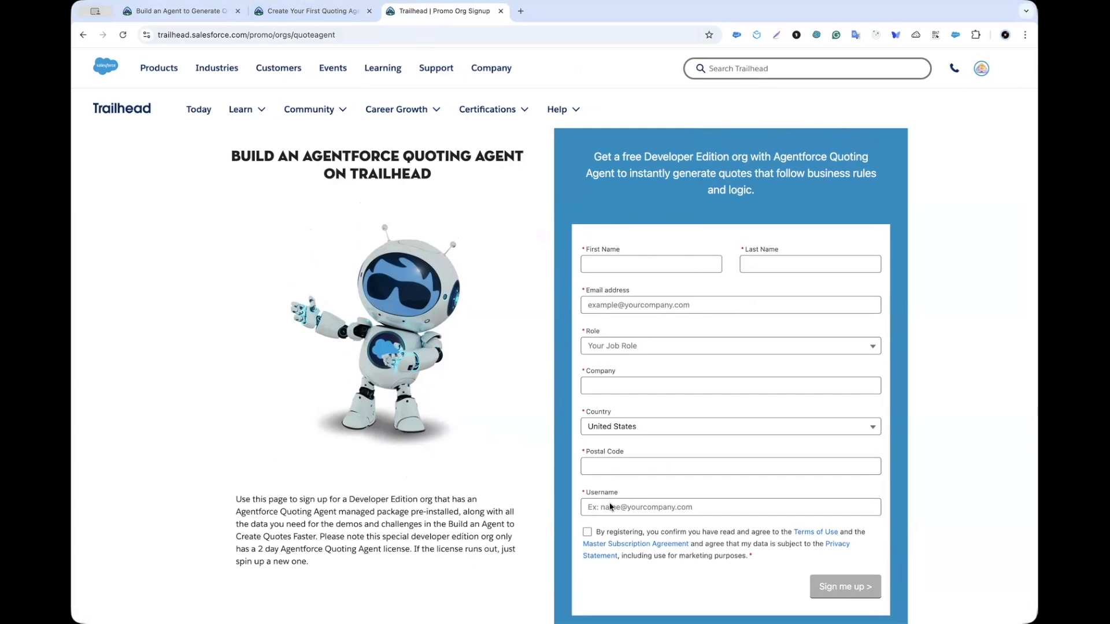
{"action": "left_click", "coordinate": [588, 536]}
{"action": "left_click", "coordinate": [317, 13]}
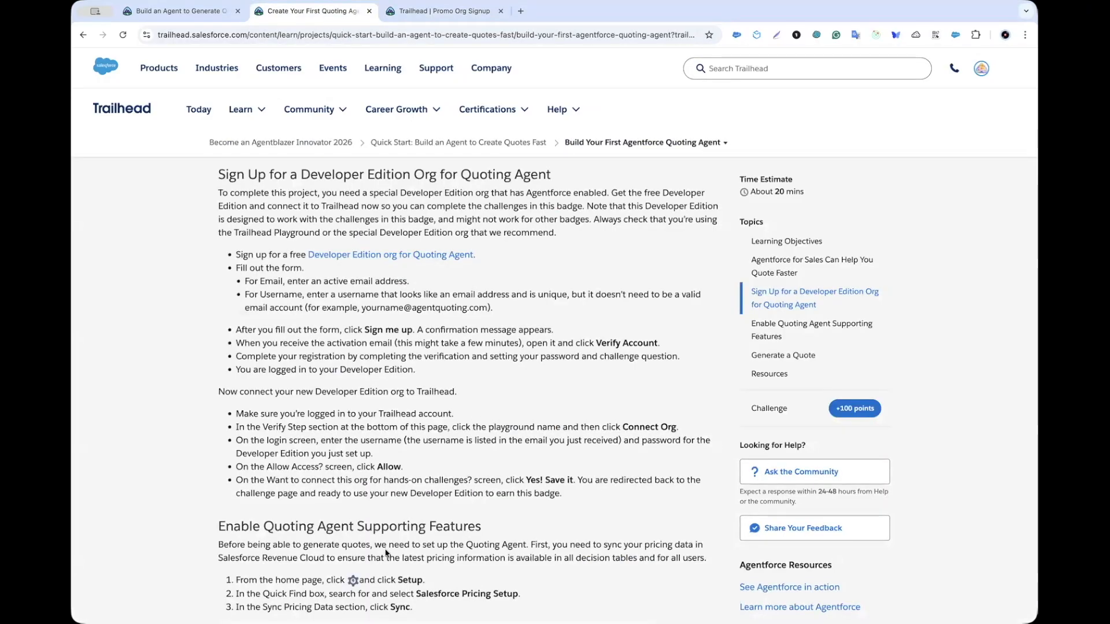
{"action": "double_click", "coordinate": [347, 342]}
{"action": "left_click_drag", "start_coordinate": [347, 343], "coordinate": [373, 345]}
{"action": "double_click", "coordinate": [598, 344]}
{"action": "left_click_drag", "start_coordinate": [598, 344], "coordinate": [627, 344]}
{"action": "double_click", "coordinate": [558, 356]}
{"action": "left_click_drag", "start_coordinate": [558, 357], "coordinate": [607, 356]}
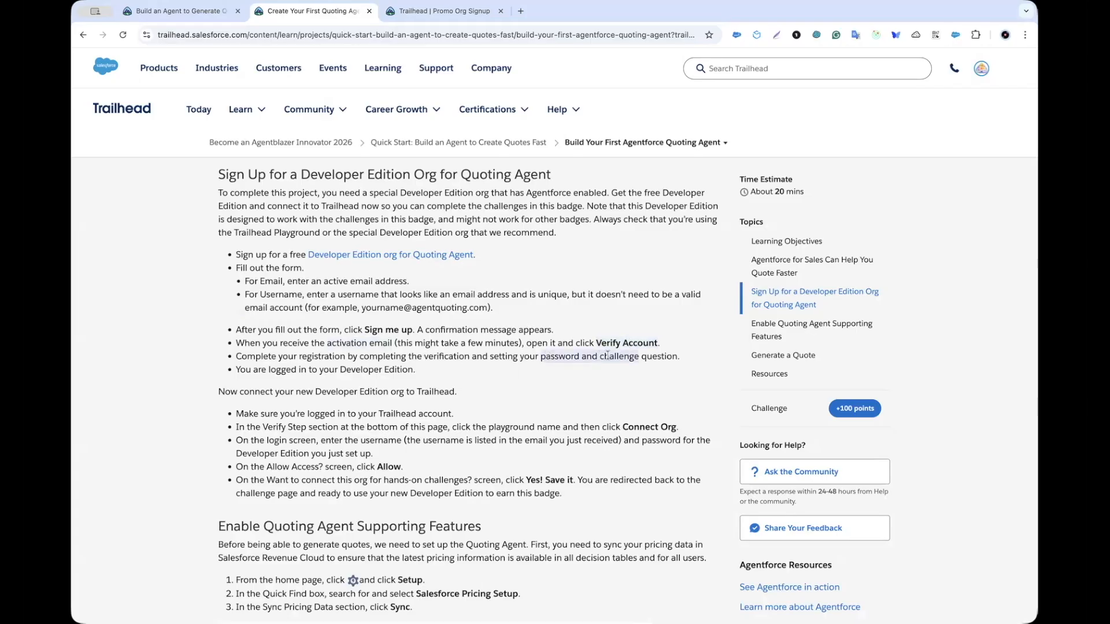
{"action": "double_click", "coordinate": [244, 370]}
{"action": "left_click_drag", "start_coordinate": [243, 369], "coordinate": [388, 362]}
{"action": "scroll", "coordinate": [389, 364], "scroll_direction": "down", "scroll_amount": 3}
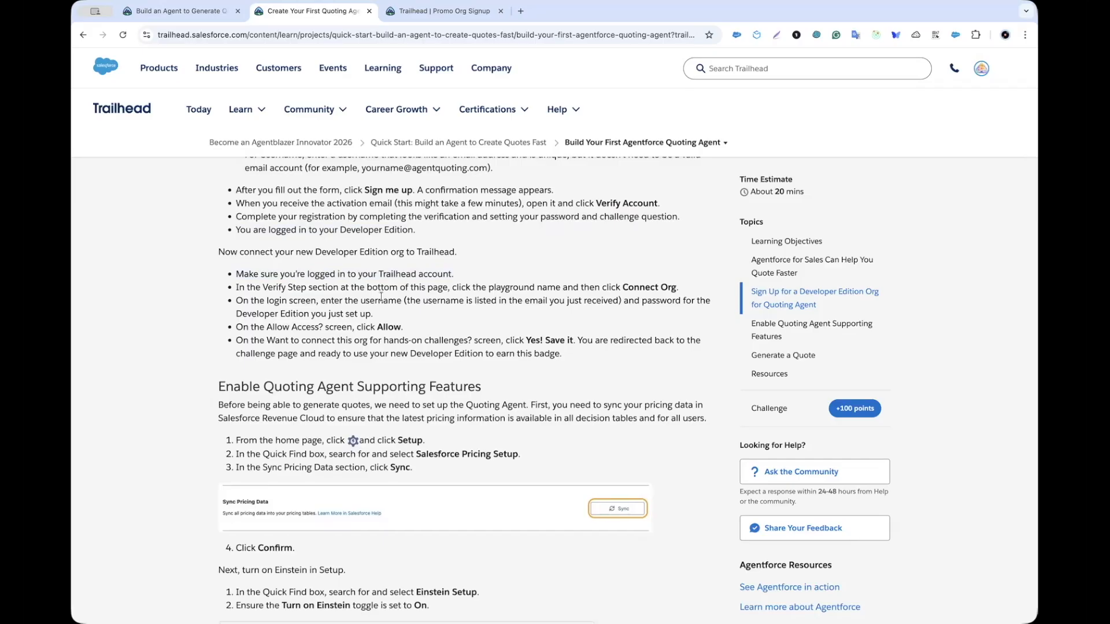
{"action": "scroll", "coordinate": [381, 296], "scroll_direction": "down", "scroll_amount": 5}
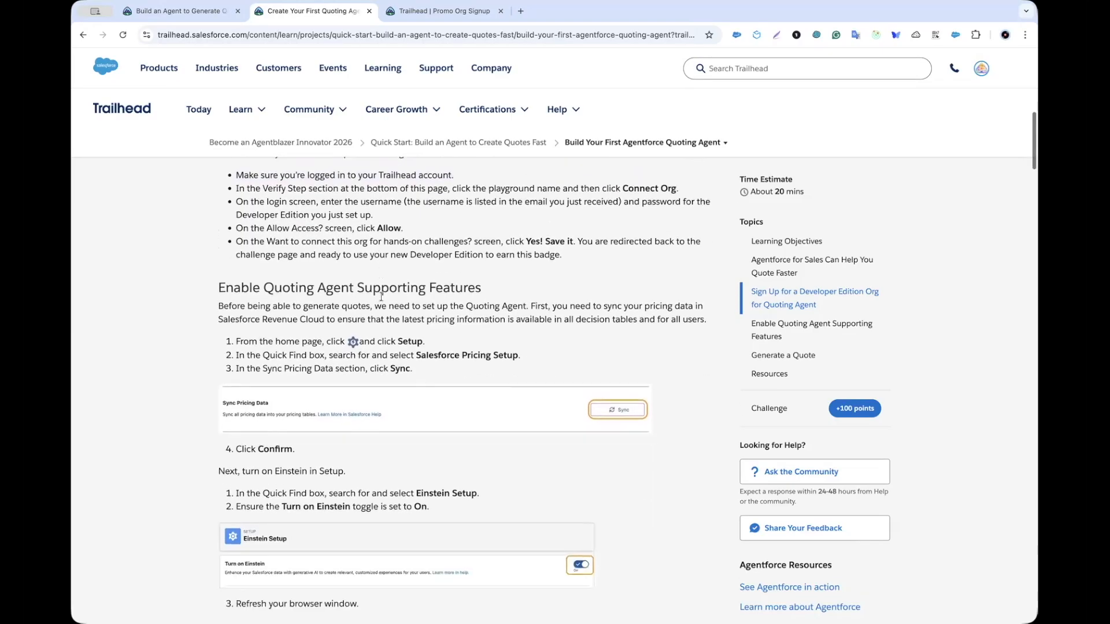
{"action": "scroll", "coordinate": [381, 296], "scroll_direction": "down", "scroll_amount": 4}
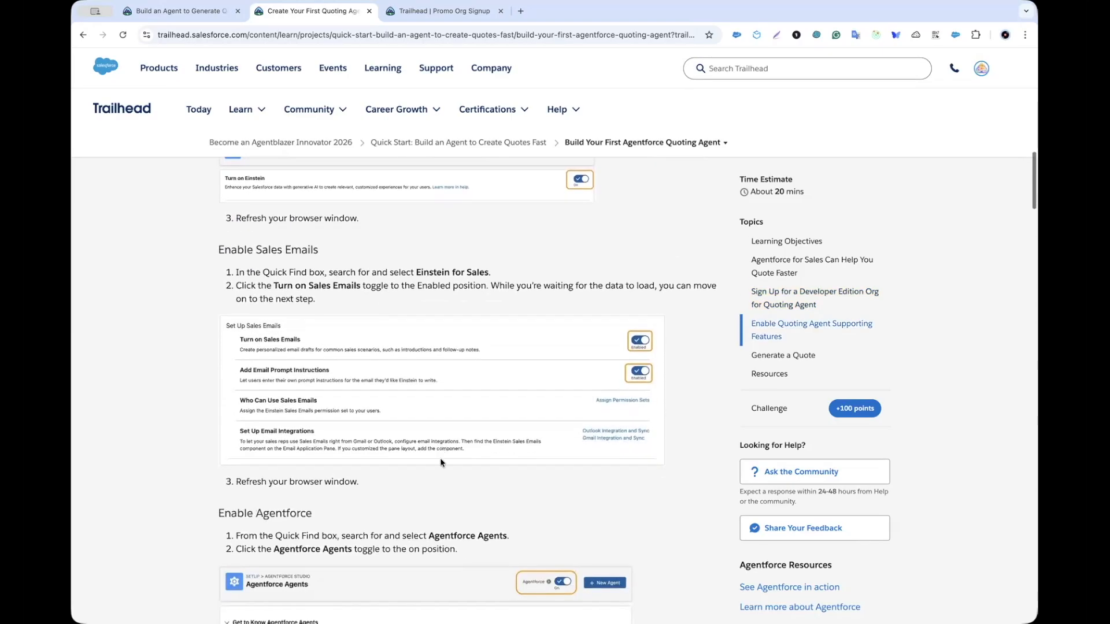
{"action": "scroll", "coordinate": [444, 469], "scroll_direction": "down", "scroll_amount": 8}
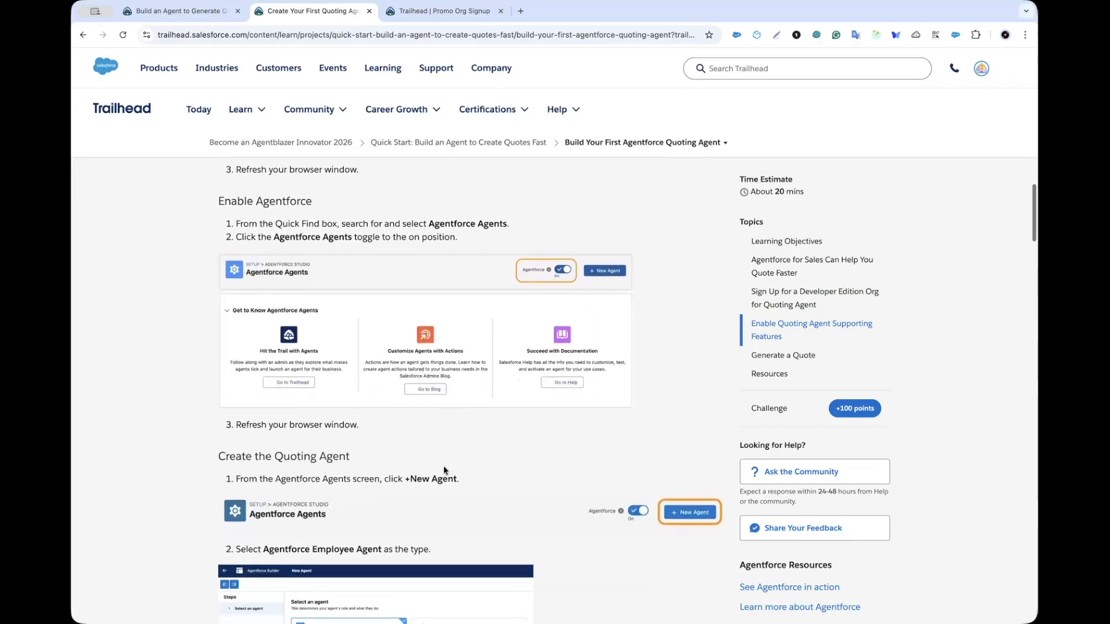
{"action": "scroll", "coordinate": [443, 466], "scroll_direction": "down", "scroll_amount": 20}
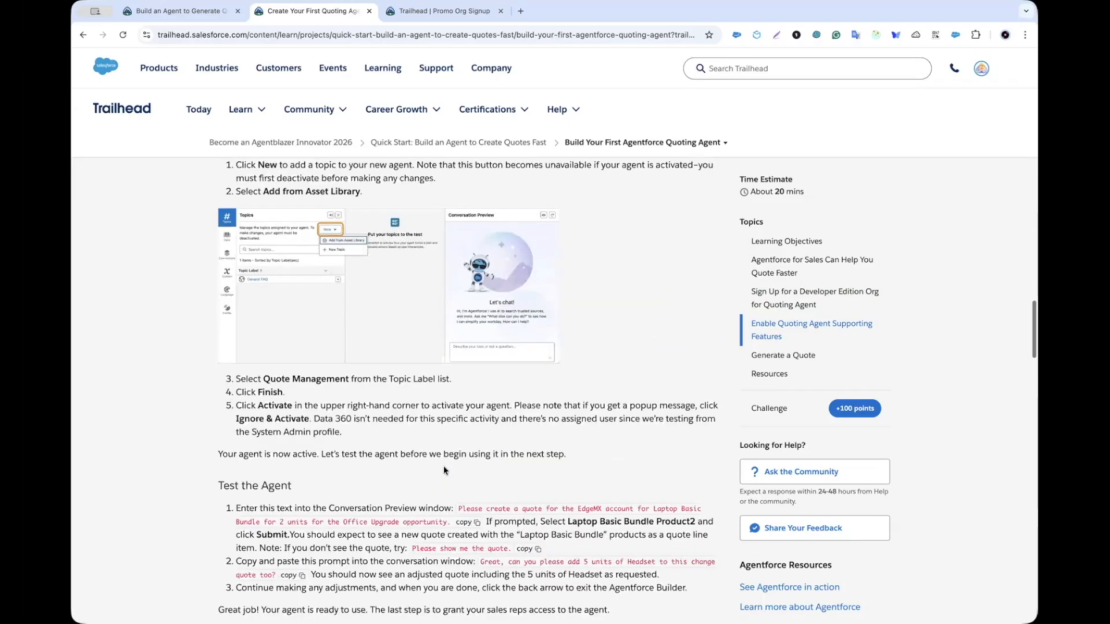
{"action": "scroll", "coordinate": [443, 466], "scroll_direction": "down", "scroll_amount": 20}
{"action": "scroll", "coordinate": [428, 456], "scroll_direction": "up", "scroll_amount": 2}
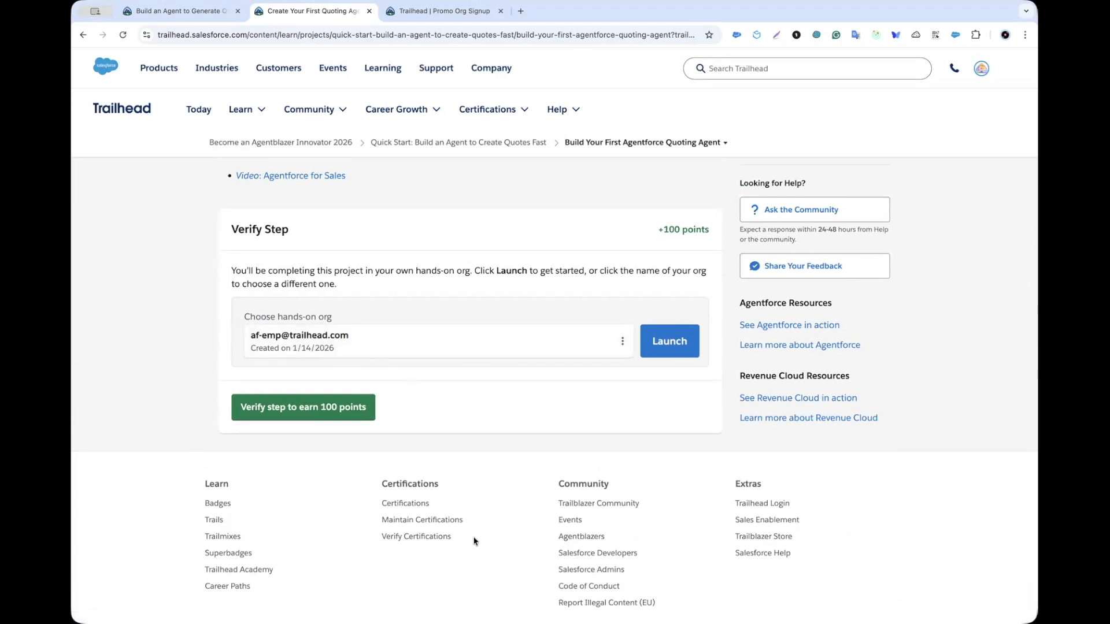
Step: Connect the new Developer Edition org, grant Trailhead access, and save it as the hands-on org
{"action": "scroll", "coordinate": [559, 392], "scroll_direction": "down", "scroll_amount": 1}
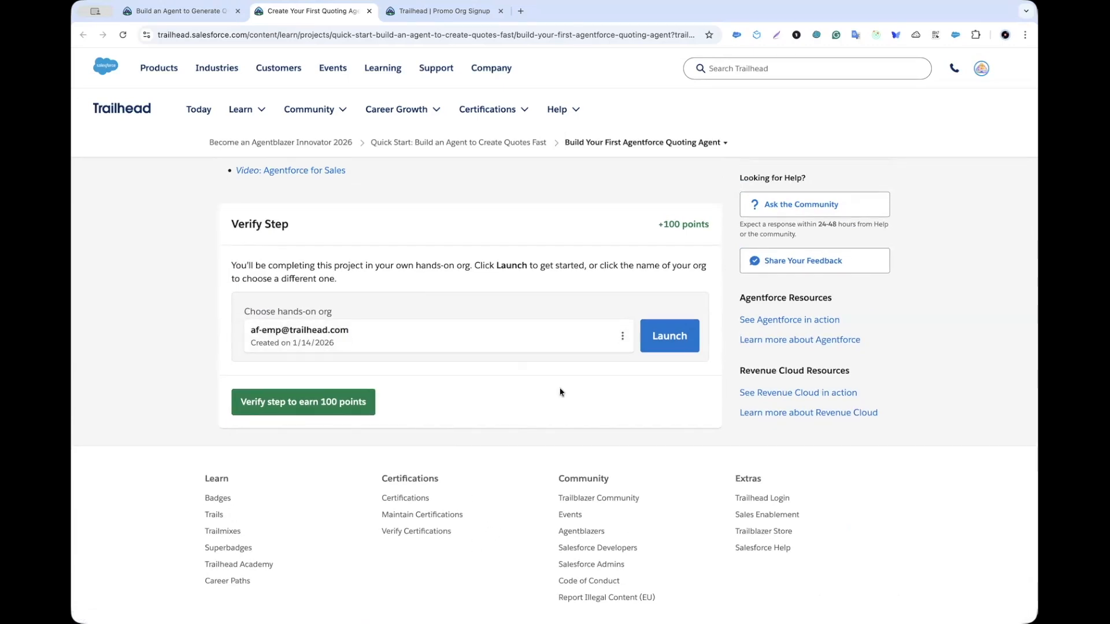
{"action": "left_click", "coordinate": [623, 338]}
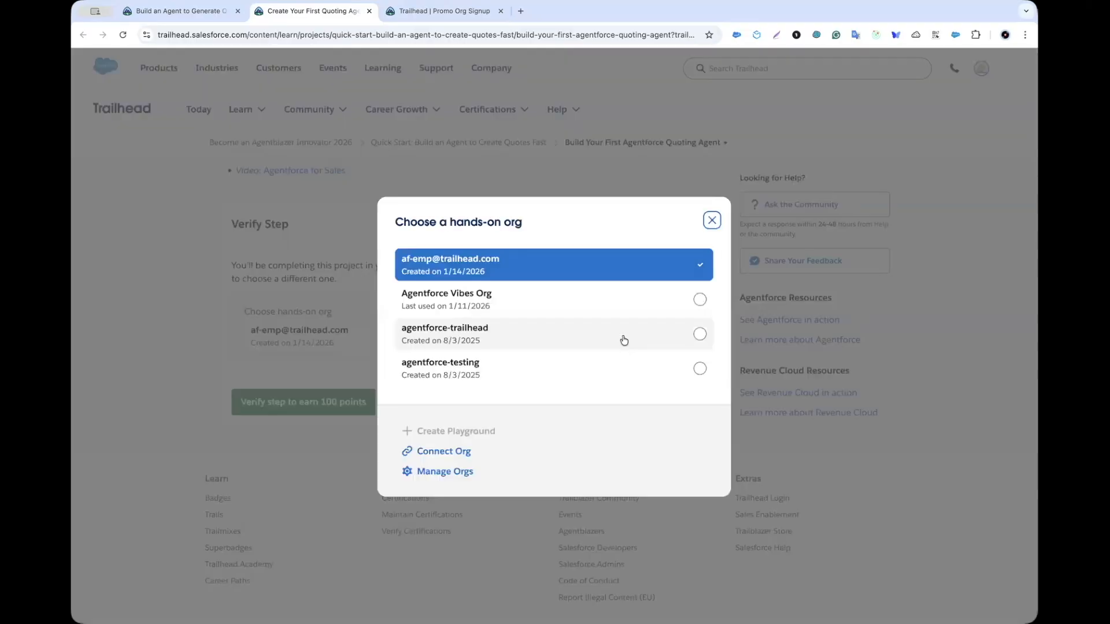
{"action": "left_click", "coordinate": [452, 456]}
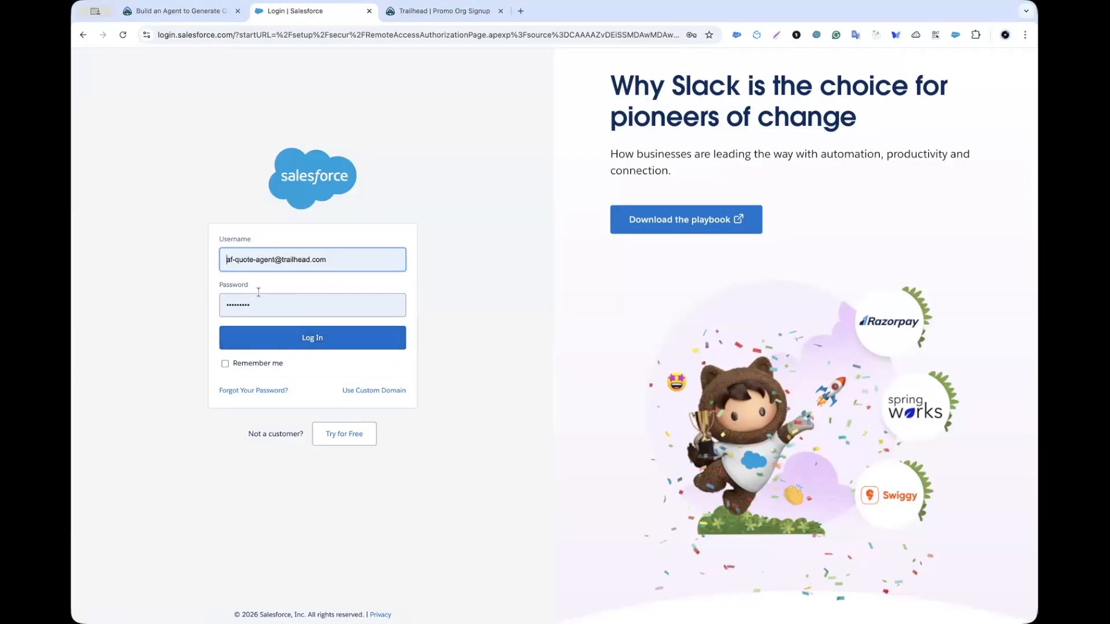
{"action": "left_click", "coordinate": [310, 339]}
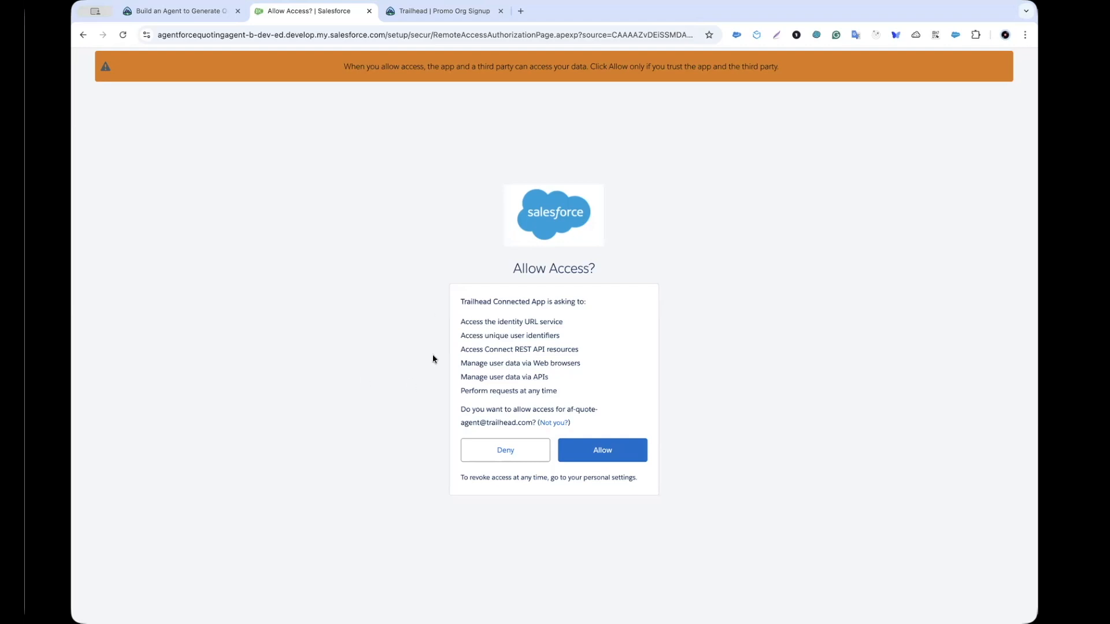
{"action": "left_click", "coordinate": [612, 450]}
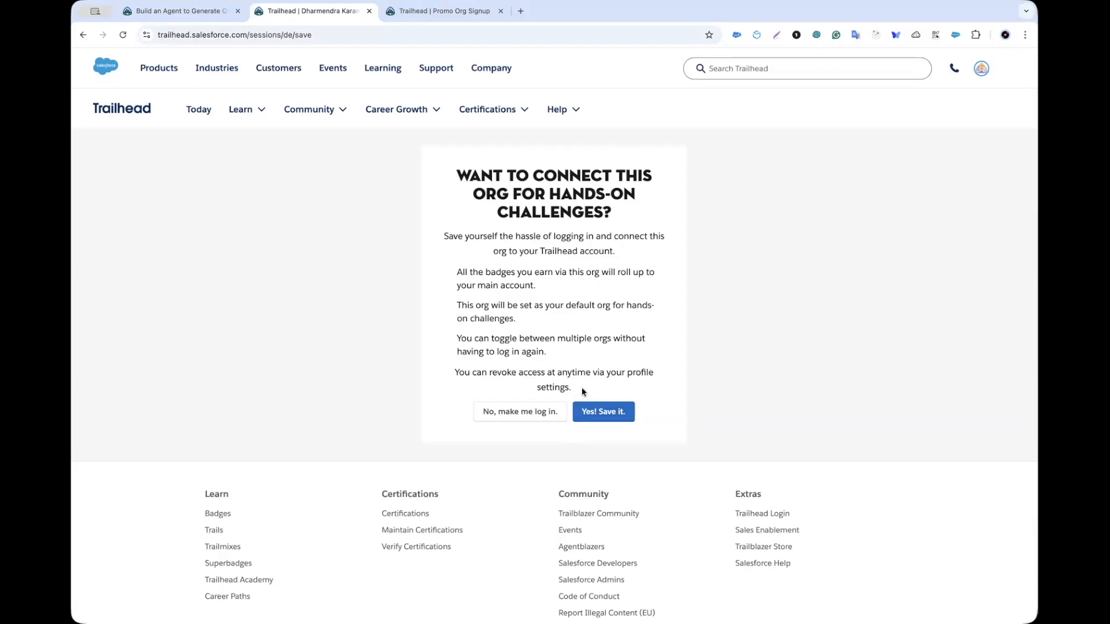
{"action": "left_click", "coordinate": [603, 413]}
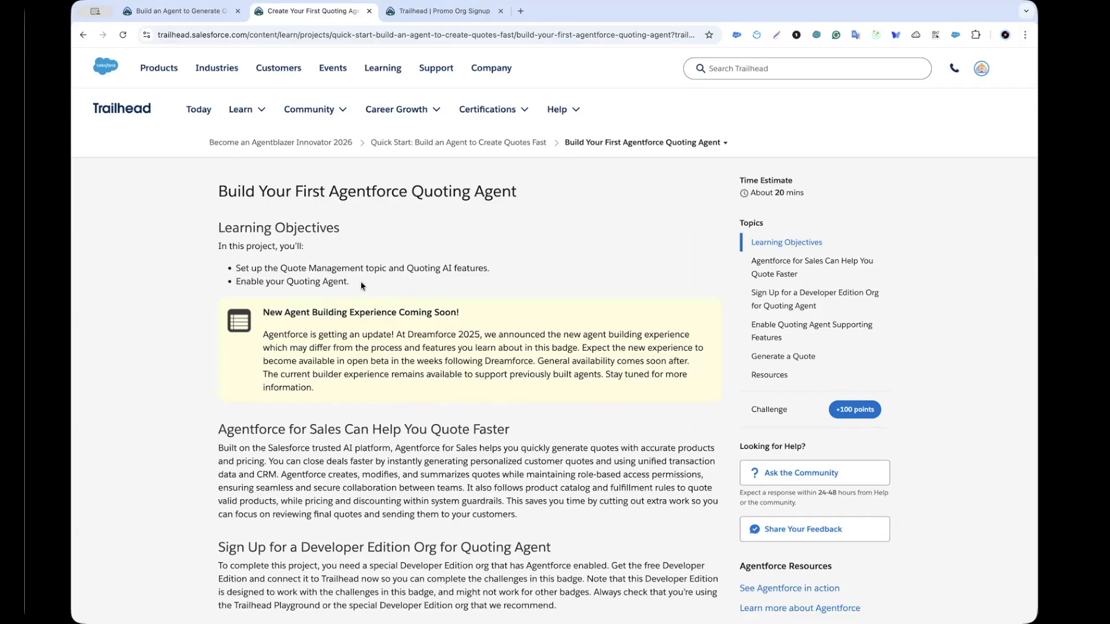
{"action": "scroll", "coordinate": [362, 286], "scroll_direction": "down", "scroll_amount": 15}
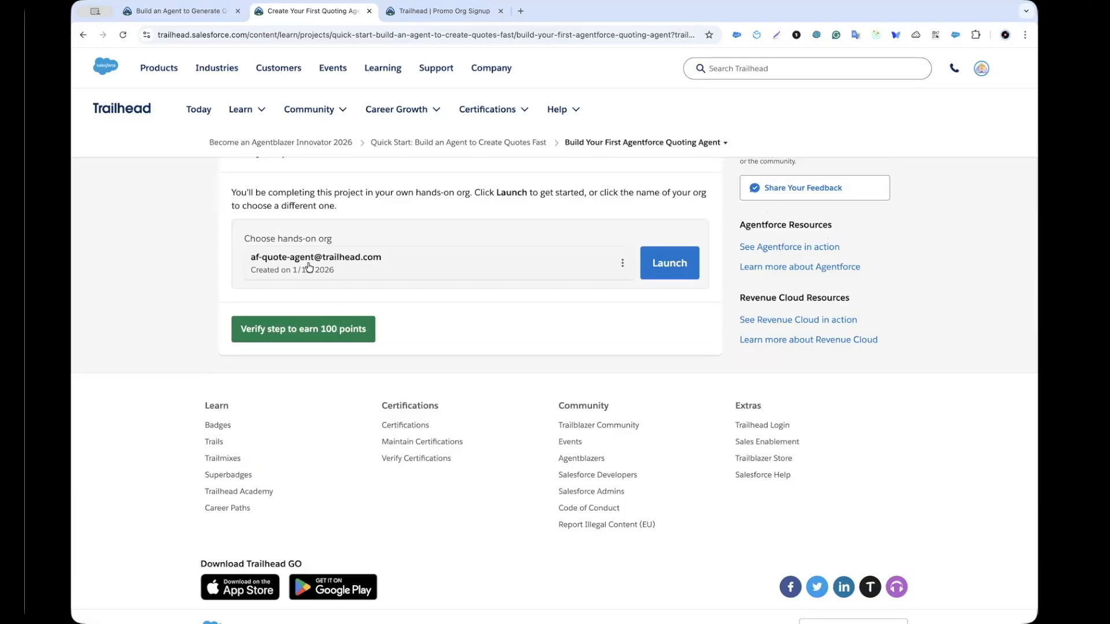
{"action": "left_click", "coordinate": [659, 263]}
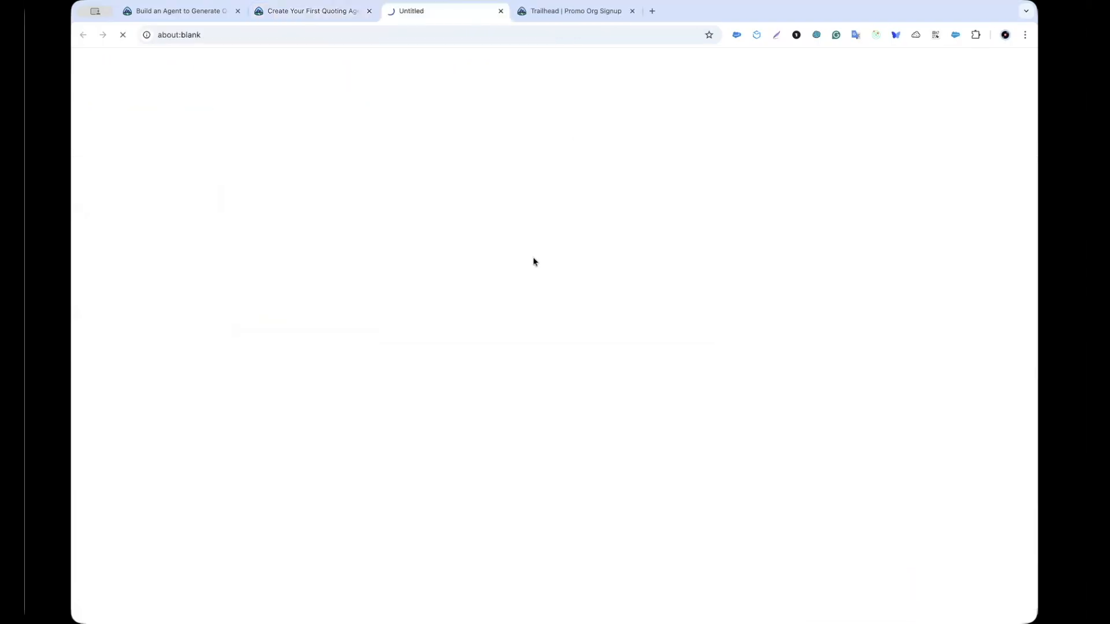
{"action": "left_click", "coordinate": [305, 12]}
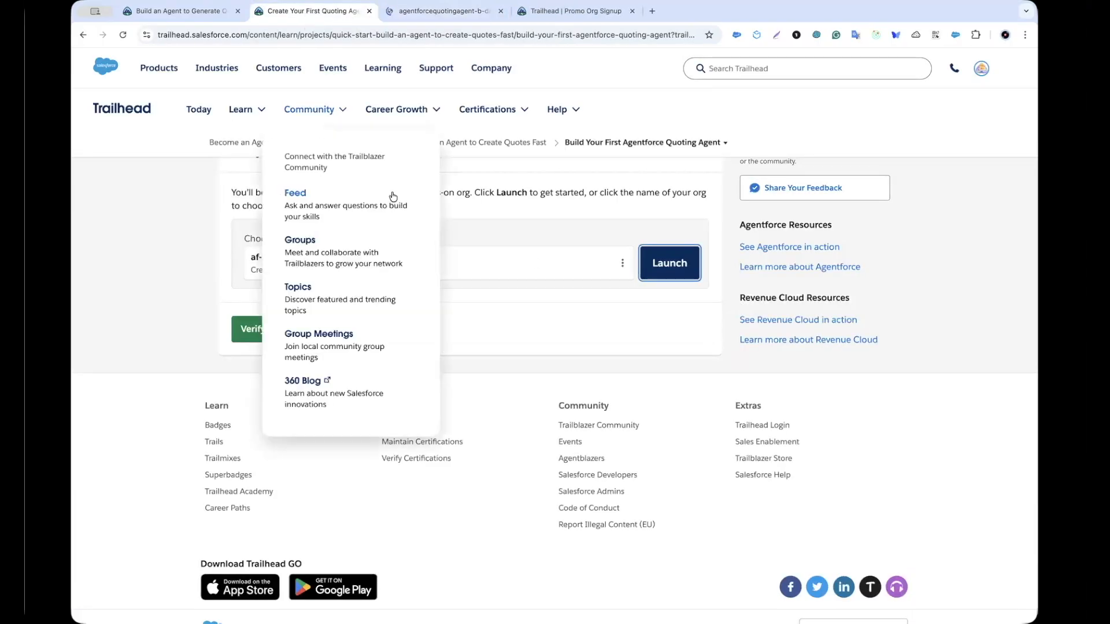
{"action": "scroll", "coordinate": [517, 224], "scroll_direction": "up", "scroll_amount": 15}
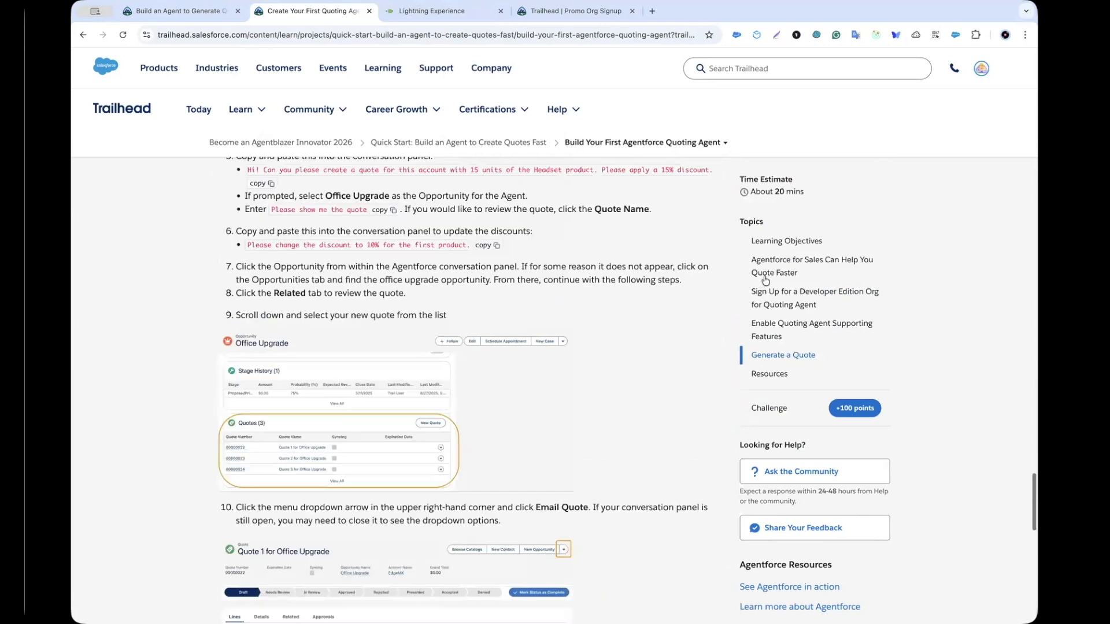
{"action": "scroll", "coordinate": [501, 267], "scroll_direction": "up", "scroll_amount": 6}
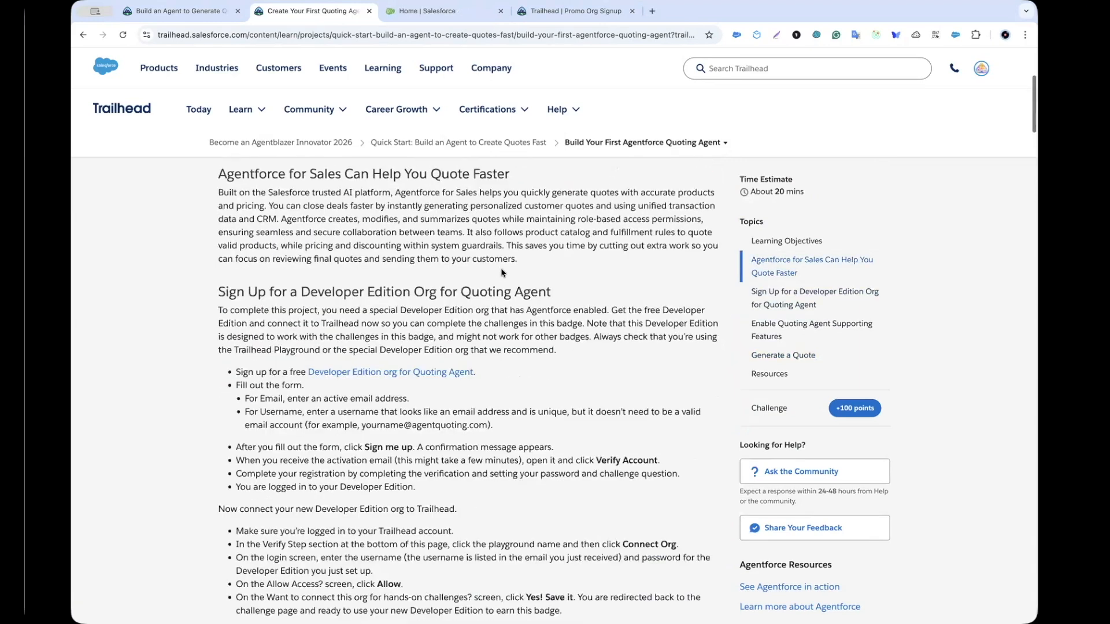
{"action": "scroll", "coordinate": [436, 475], "scroll_direction": "down", "scroll_amount": 9}
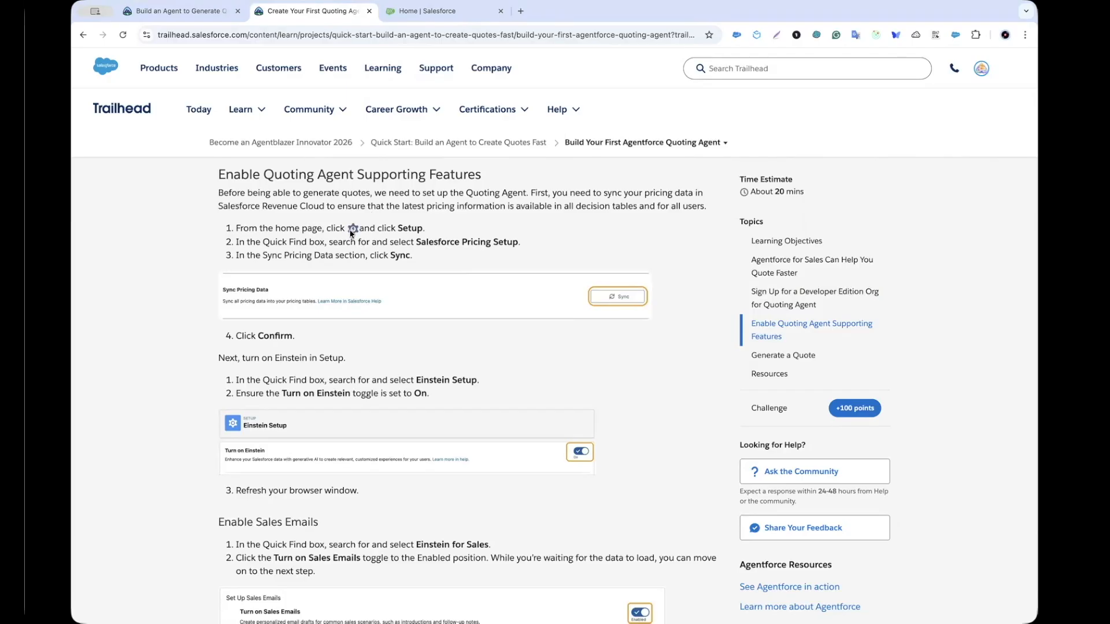
{"action": "left_click_drag", "start_coordinate": [443, 243], "coordinate": [501, 241]}
{"action": "key", "text": "super+c"}
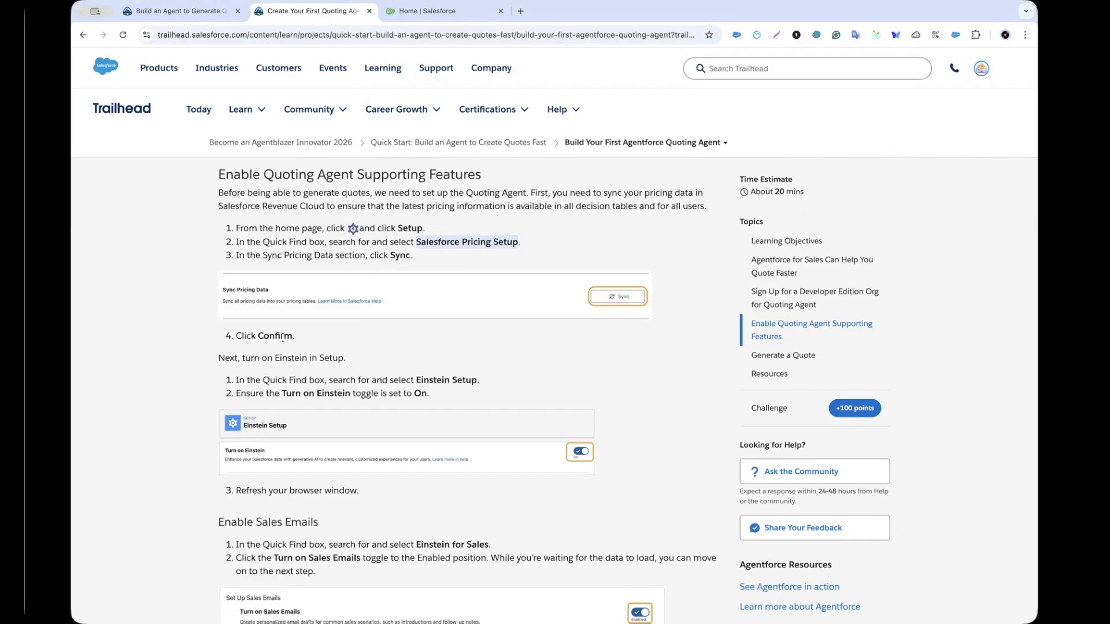
{"action": "scroll", "coordinate": [282, 338], "scroll_direction": "down", "scroll_amount": 3}
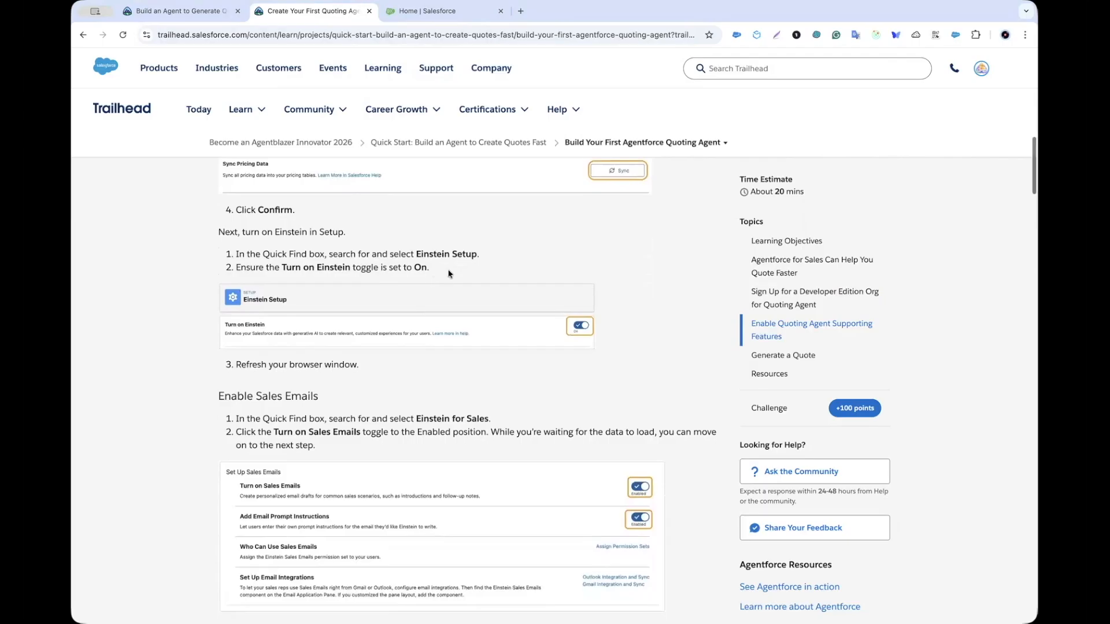
{"action": "scroll", "coordinate": [429, 279], "scroll_direction": "down", "scroll_amount": 1}
{"action": "scroll", "coordinate": [359, 297], "scroll_direction": "down", "scroll_amount": 1}
{"action": "scroll", "coordinate": [359, 298], "scroll_direction": "down", "scroll_amount": 1}
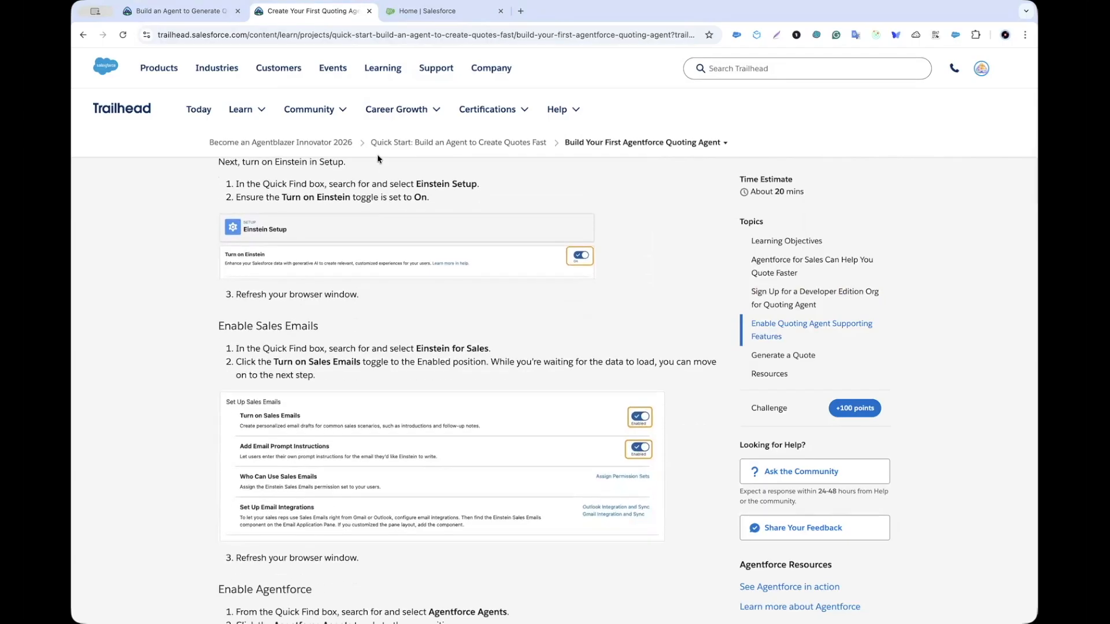
Step: Sync and confirm the pricing data on the Salesforce Pricing Setup page
{"action": "left_click", "coordinate": [407, 15]}
{"action": "left_click", "coordinate": [152, 115]}
{"action": "key", "text": "super+v"}
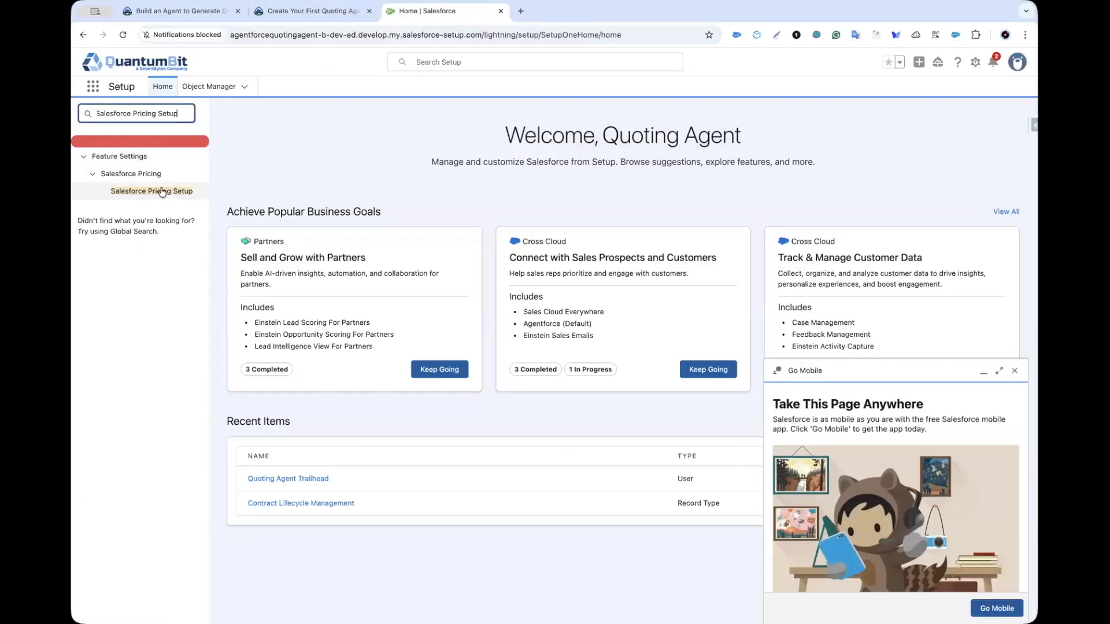
{"action": "left_click", "coordinate": [162, 192]}
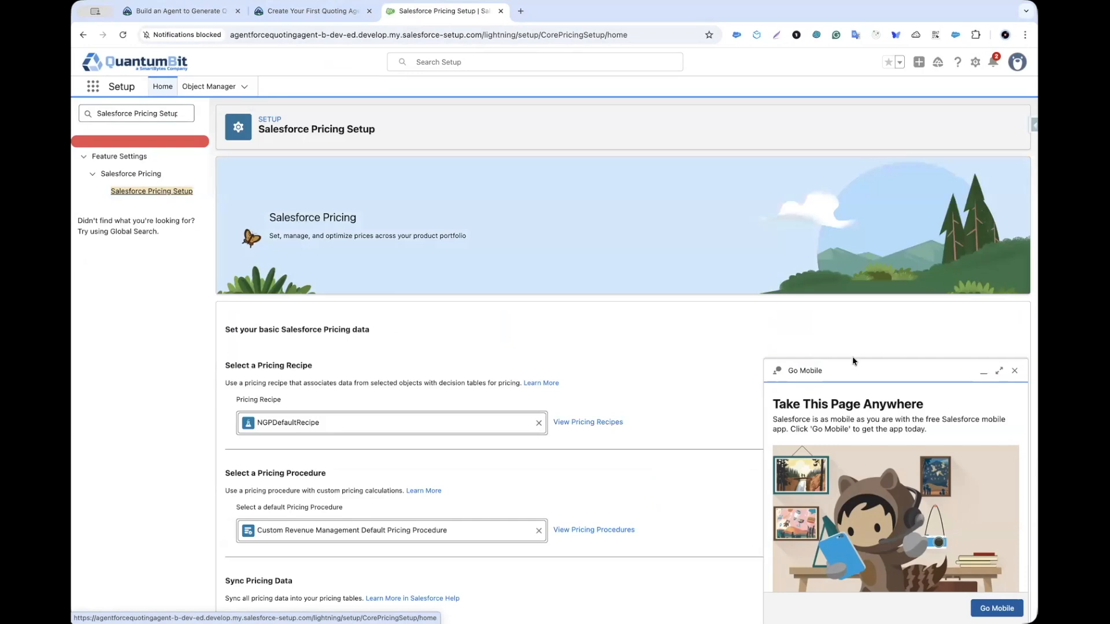
{"action": "scroll", "coordinate": [750, 360], "scroll_direction": "down", "scroll_amount": 5}
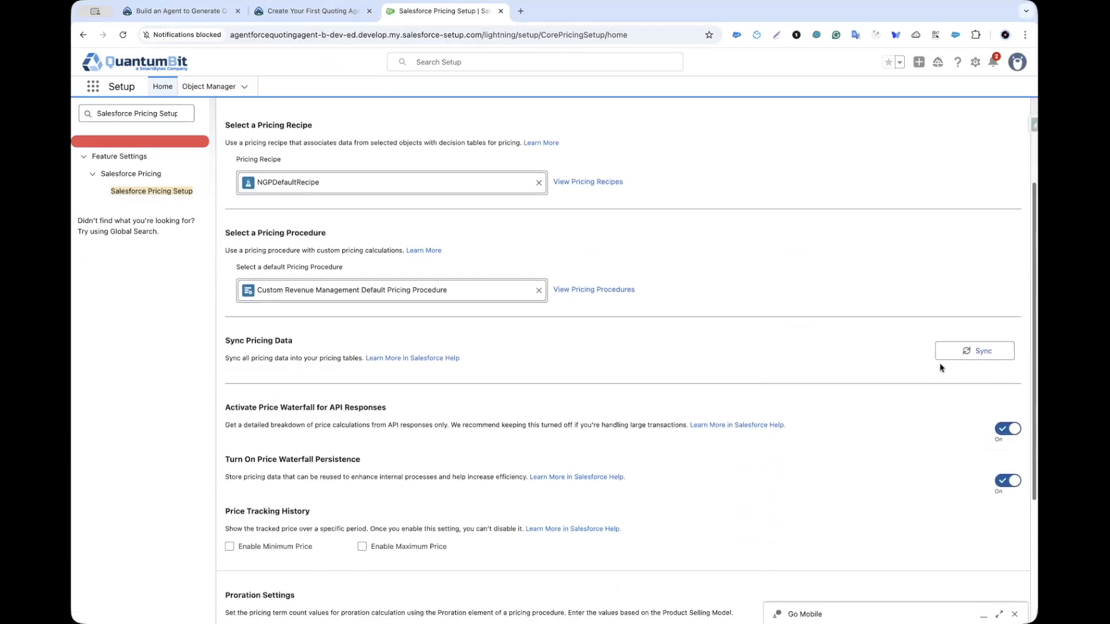
{"action": "left_click", "coordinate": [961, 351]}
{"action": "left_click", "coordinate": [635, 362]}
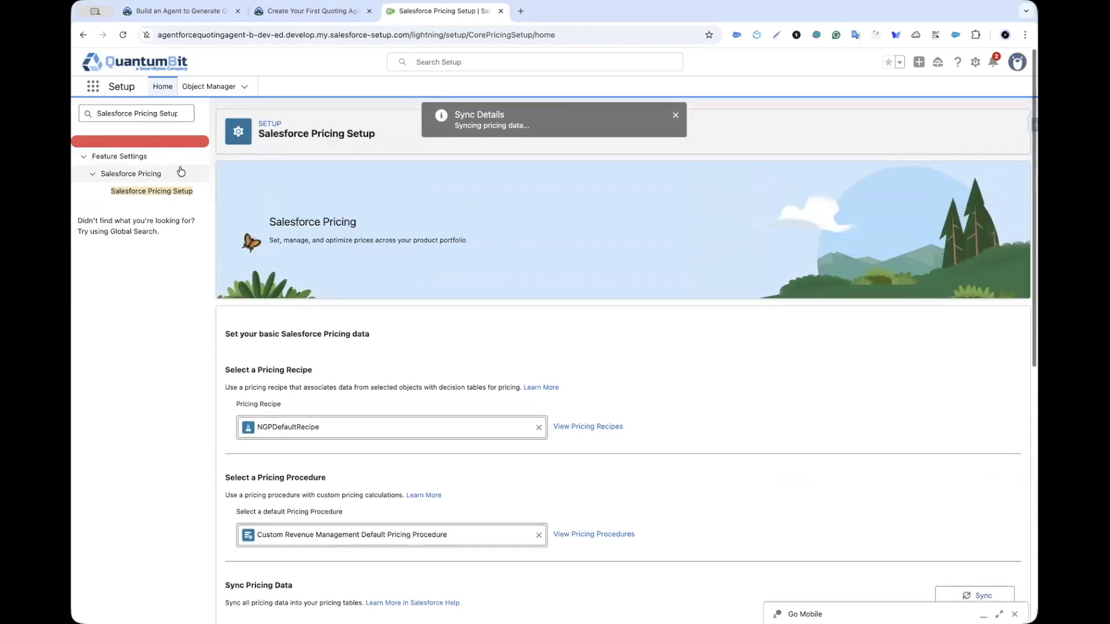
Step: Turn on Einstein in Einstein Setup and reload the page
{"action": "triple_click", "coordinate": [139, 114]}
{"action": "type", "text": "Einst"}
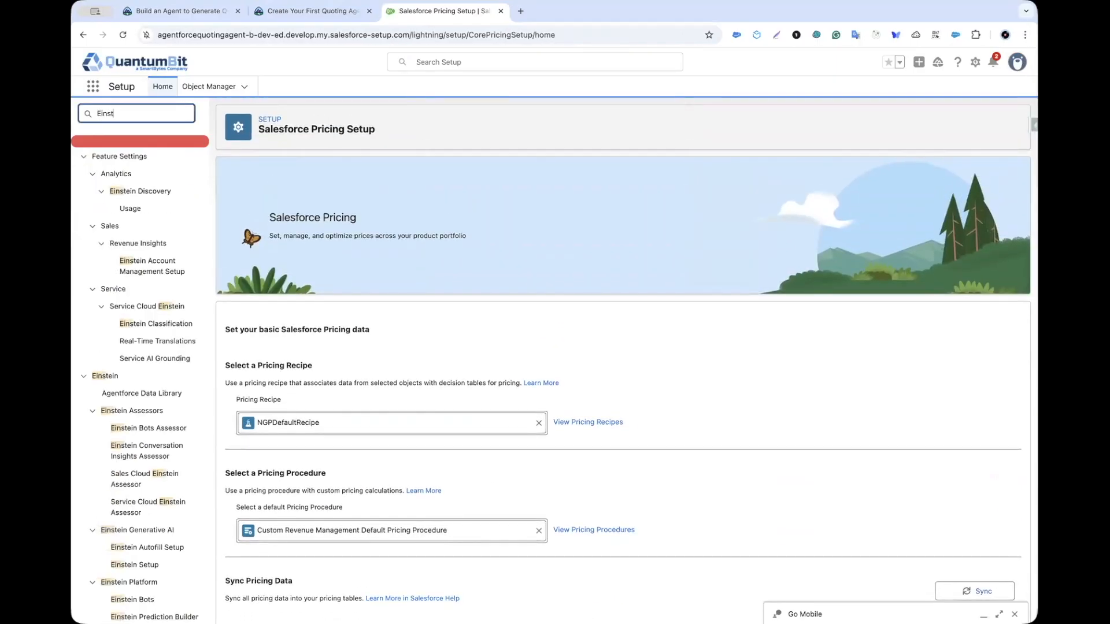
{"action": "key", "text": "BackSpace"}
{"action": "key", "text": "BackSpace"}
{"action": "type", "text": "ein set"}
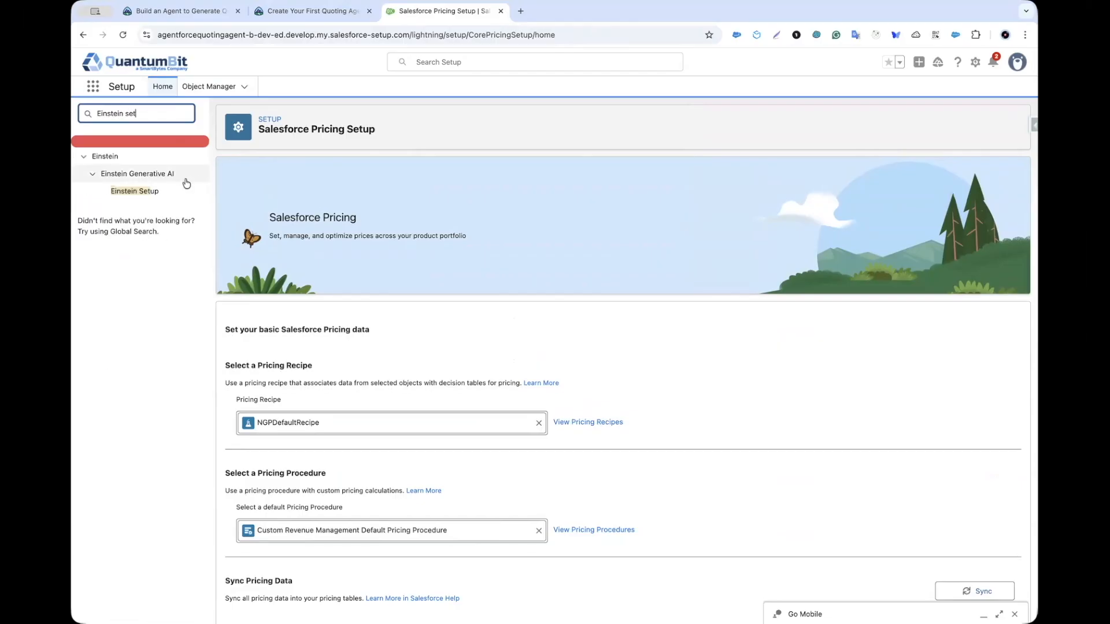
{"action": "left_click", "coordinate": [137, 191]}
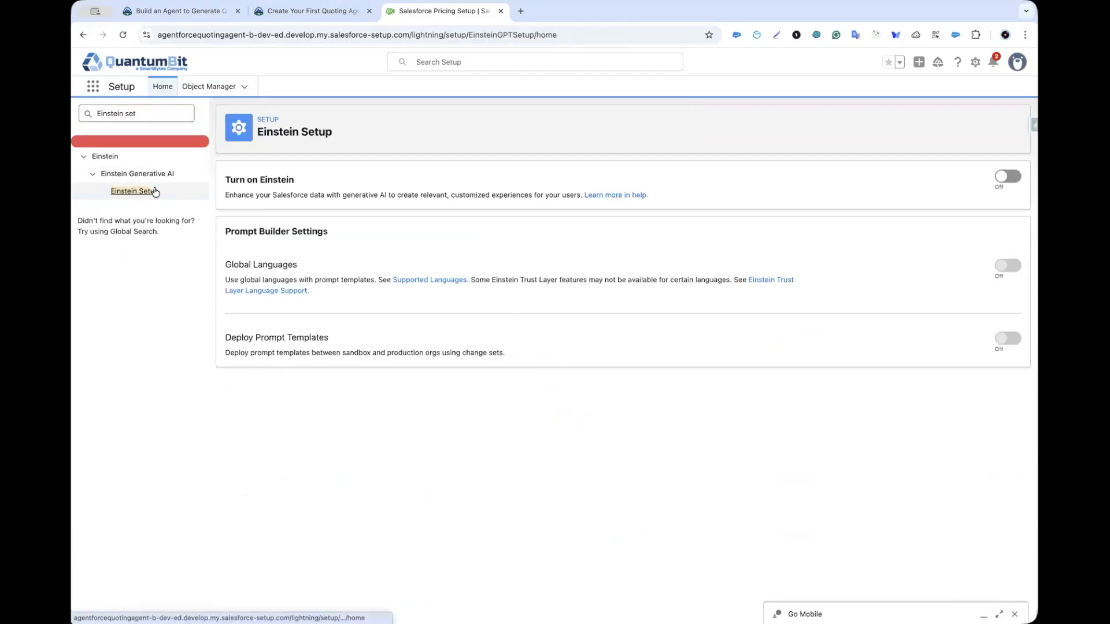
{"action": "left_click", "coordinate": [1008, 177]}
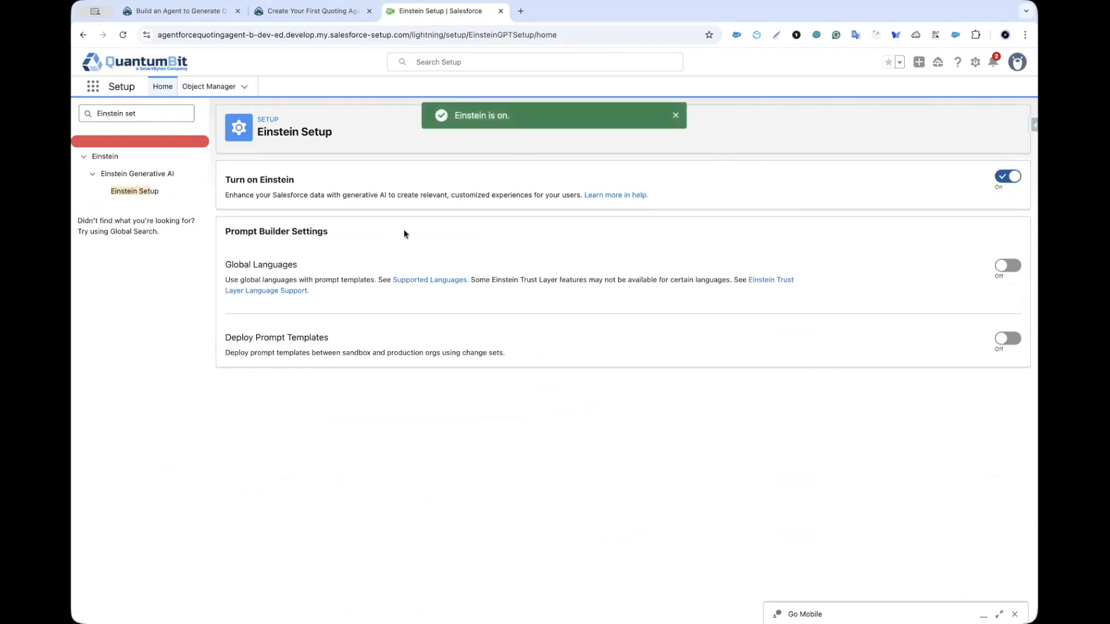
{"action": "left_click", "coordinate": [125, 34]}
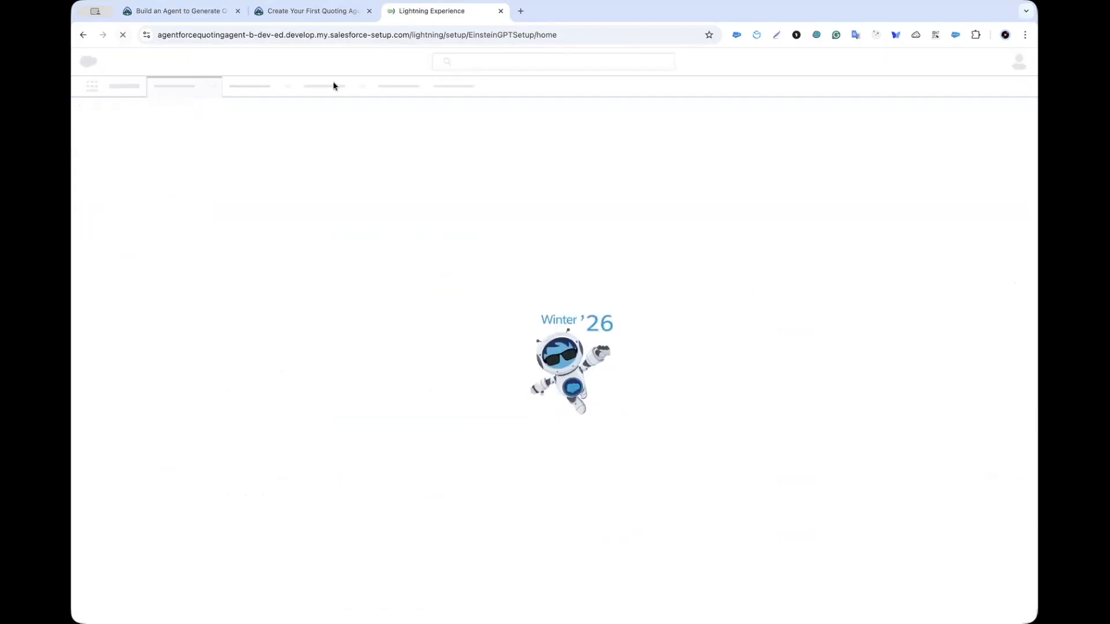
Step: Find Enable Sales Emails in the Trailhead lesson and select the text 'Einstein for Sales'
{"action": "left_click", "coordinate": [314, 11]}
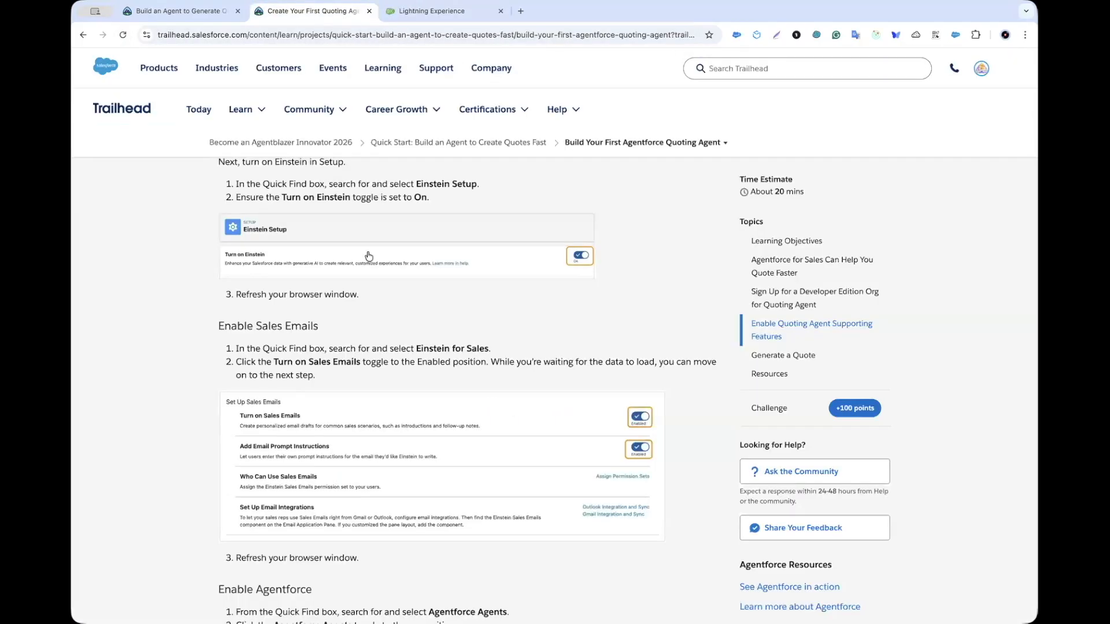
{"action": "scroll", "coordinate": [408, 435], "scroll_direction": "down", "scroll_amount": 3}
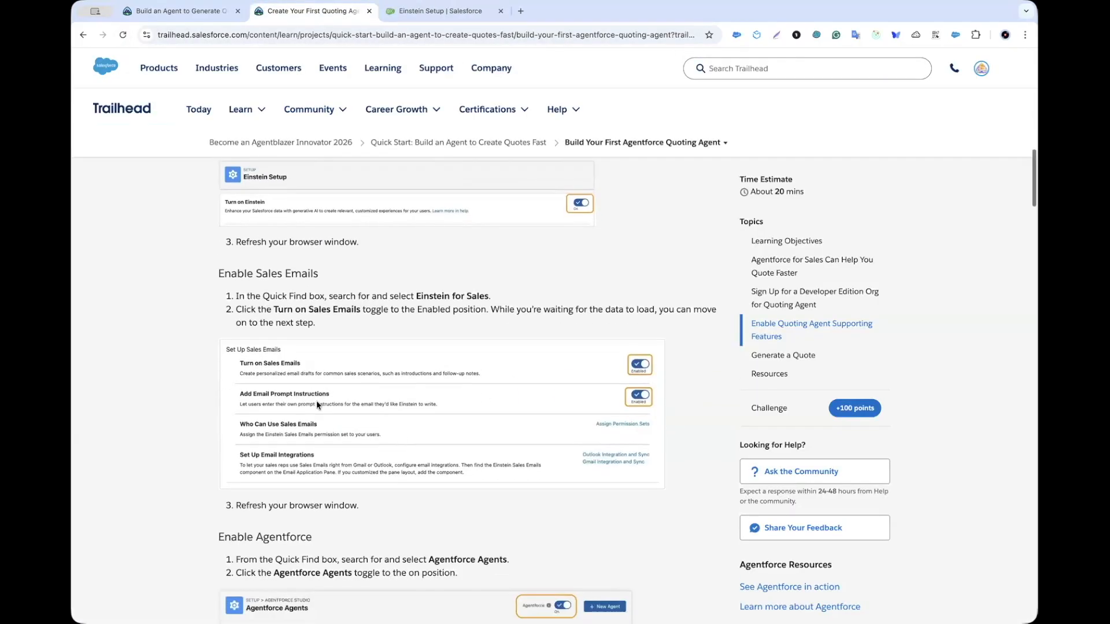
{"action": "scroll", "coordinate": [335, 316], "scroll_direction": "up", "scroll_amount": 3}
{"action": "scroll", "coordinate": [358, 324], "scroll_direction": "down", "scroll_amount": 2}
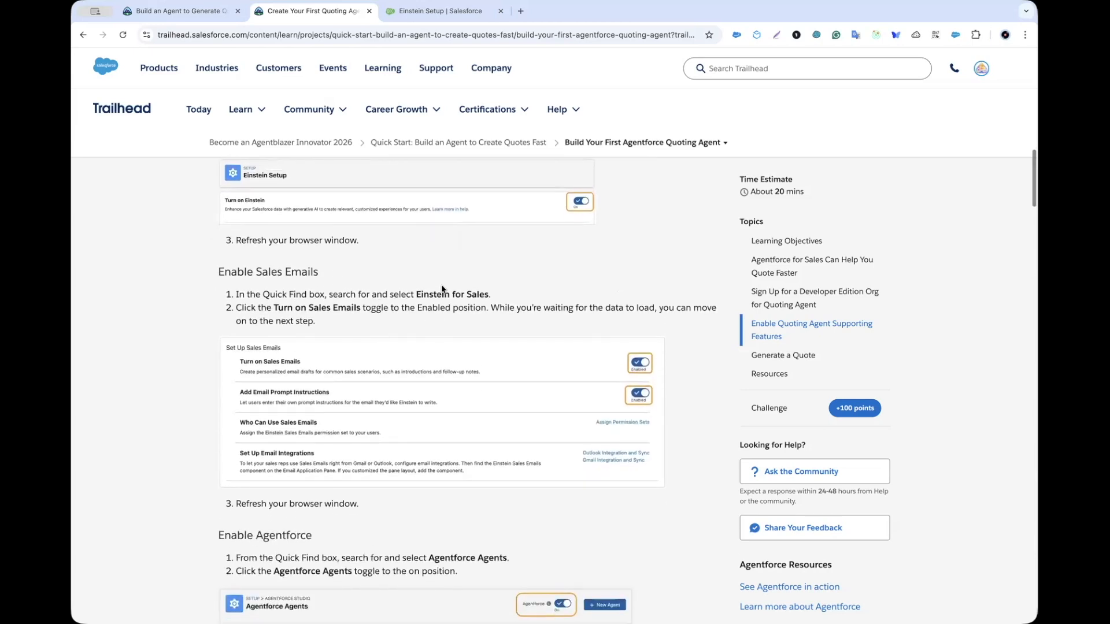
{"action": "scroll", "coordinate": [438, 279], "scroll_direction": "down", "scroll_amount": 1}
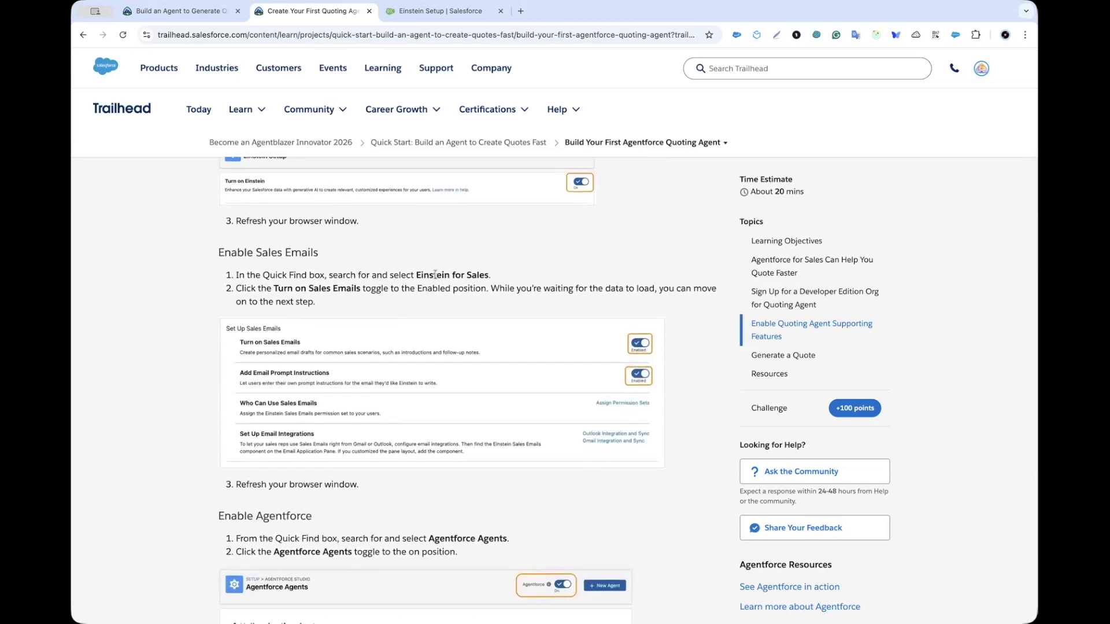
{"action": "left_click_drag", "start_coordinate": [417, 275], "coordinate": [488, 275]}
{"action": "key", "text": "ctrl+c"}
Step: Enable Sales Emails on the Einstein for Sales setup page and reload it
{"action": "left_click", "coordinate": [425, 12]}
{"action": "left_click", "coordinate": [168, 113]}
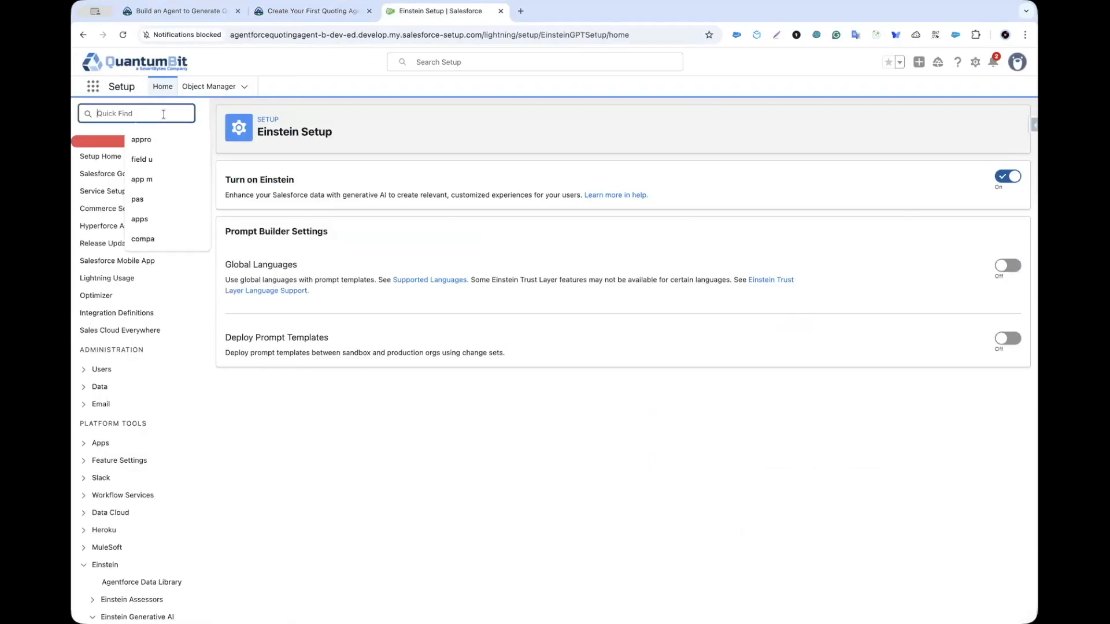
{"action": "key", "text": "ctrl+v"}
{"action": "left_click", "coordinate": [154, 191]}
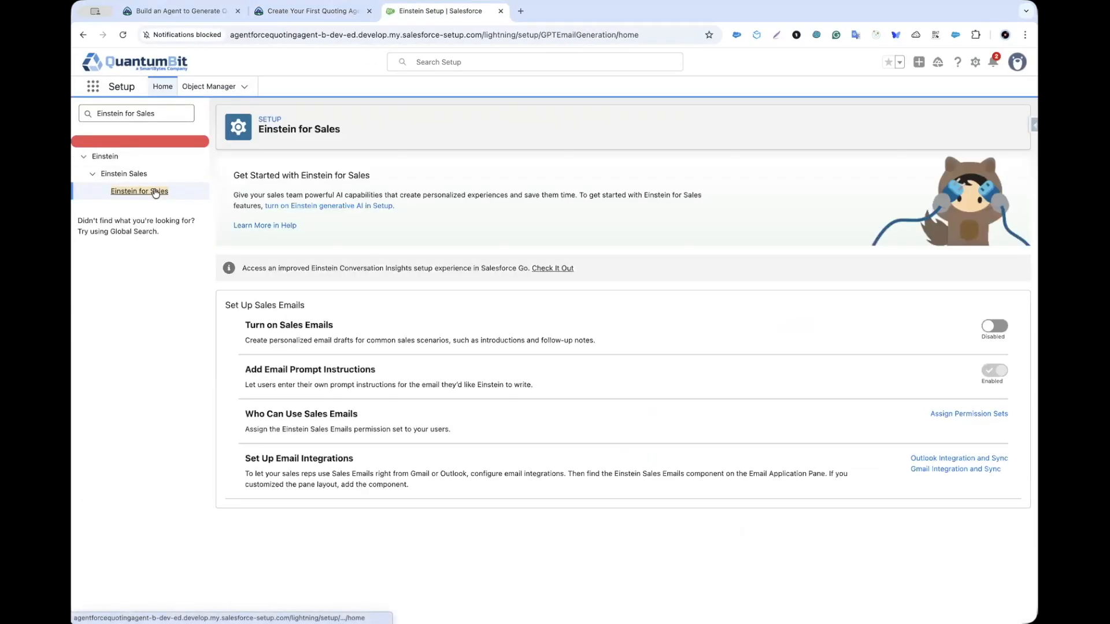
{"action": "left_click", "coordinate": [989, 326]}
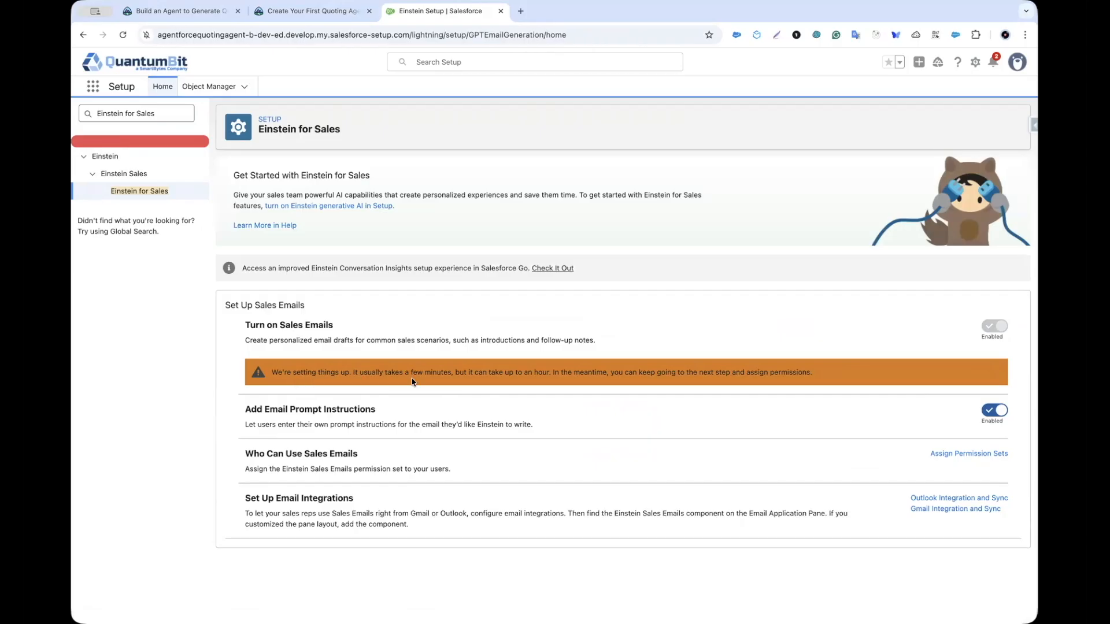
{"action": "key", "text": "super+r"}
Step: Read the lesson's Enable Agentforce and Create the Quoting Agent instructions
{"action": "key", "text": "ctrl+shift+Tab"}
{"action": "scroll", "coordinate": [281, 431], "scroll_direction": "down", "scroll_amount": 1}
{"action": "scroll", "coordinate": [281, 430], "scroll_direction": "down", "scroll_amount": 2}
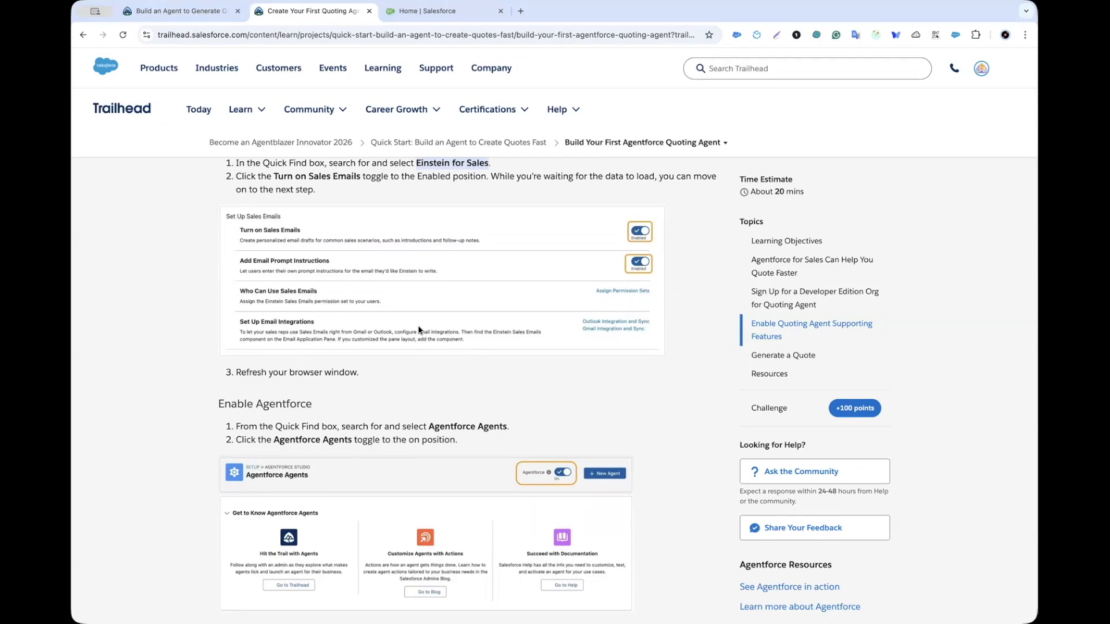
{"action": "key", "text": "ctrl+Tab"}
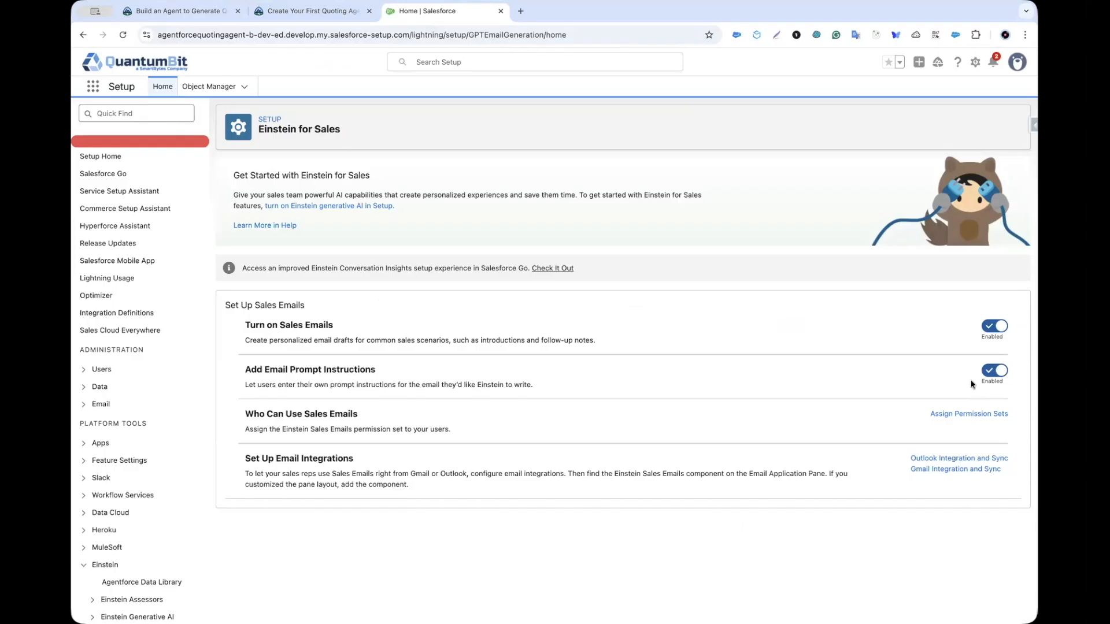
{"action": "left_click", "coordinate": [311, 19]}
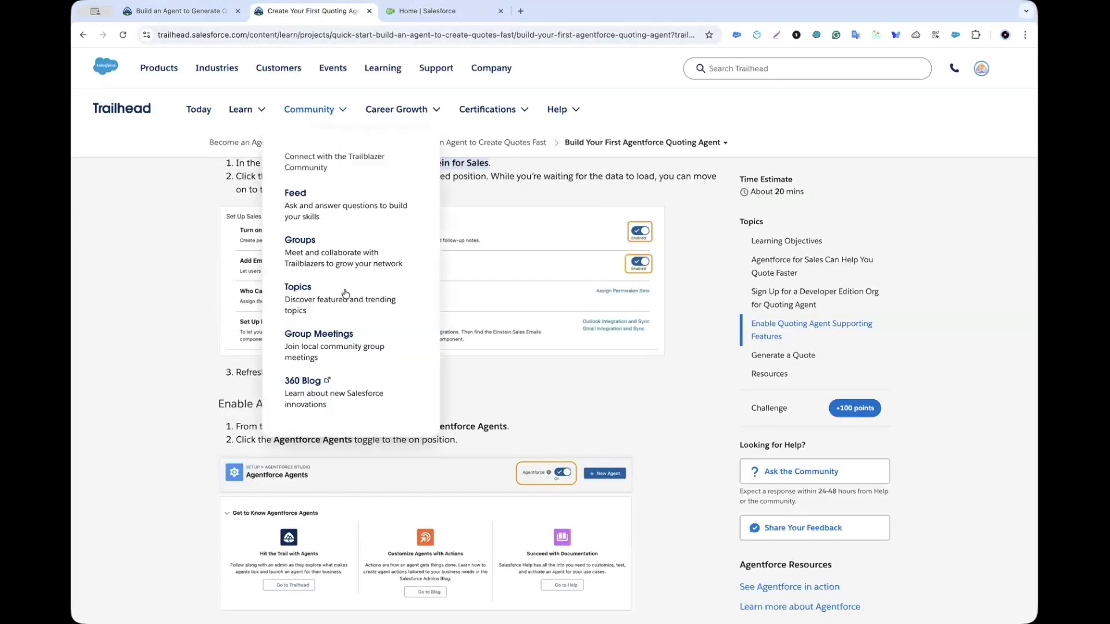
{"action": "scroll", "coordinate": [375, 209], "scroll_direction": "up", "scroll_amount": 2}
{"action": "scroll", "coordinate": [376, 209], "scroll_direction": "down", "scroll_amount": 4}
{"action": "scroll", "coordinate": [429, 290], "scroll_direction": "down", "scroll_amount": 1}
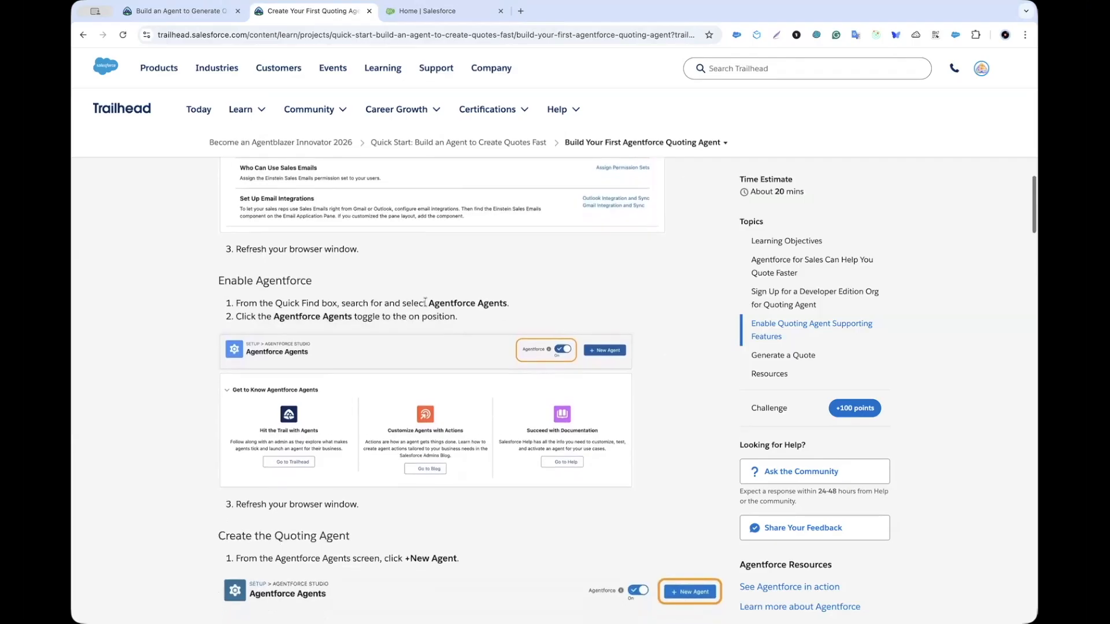
{"action": "left_click_drag", "start_coordinate": [429, 303], "coordinate": [488, 302]}
{"action": "key", "text": "ctrl+c"}
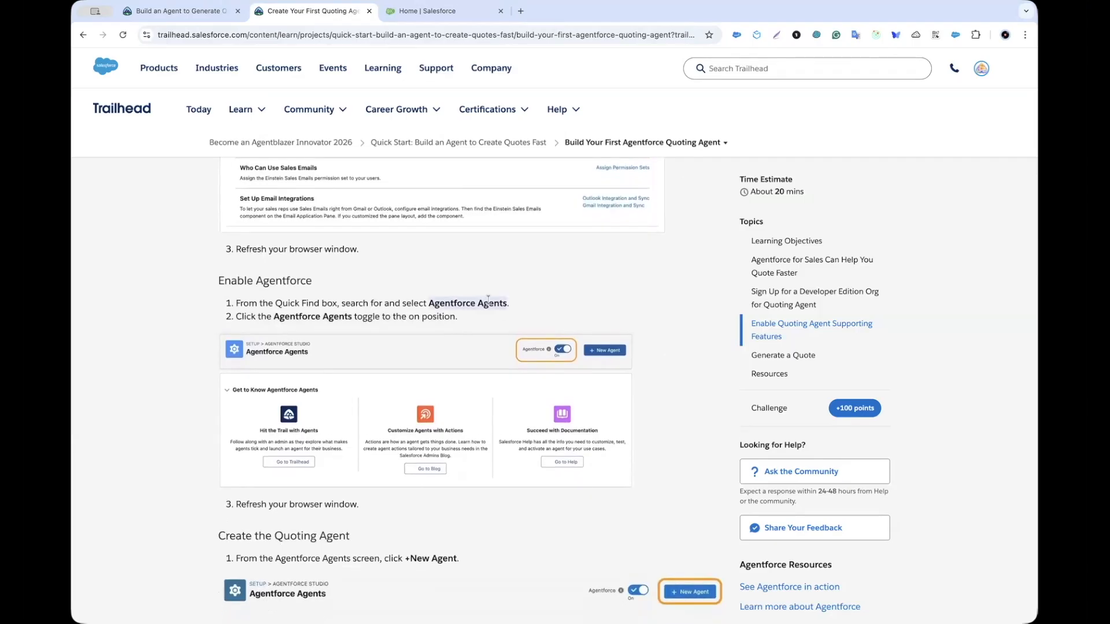
{"action": "scroll", "coordinate": [497, 298], "scroll_direction": "down", "scroll_amount": 3}
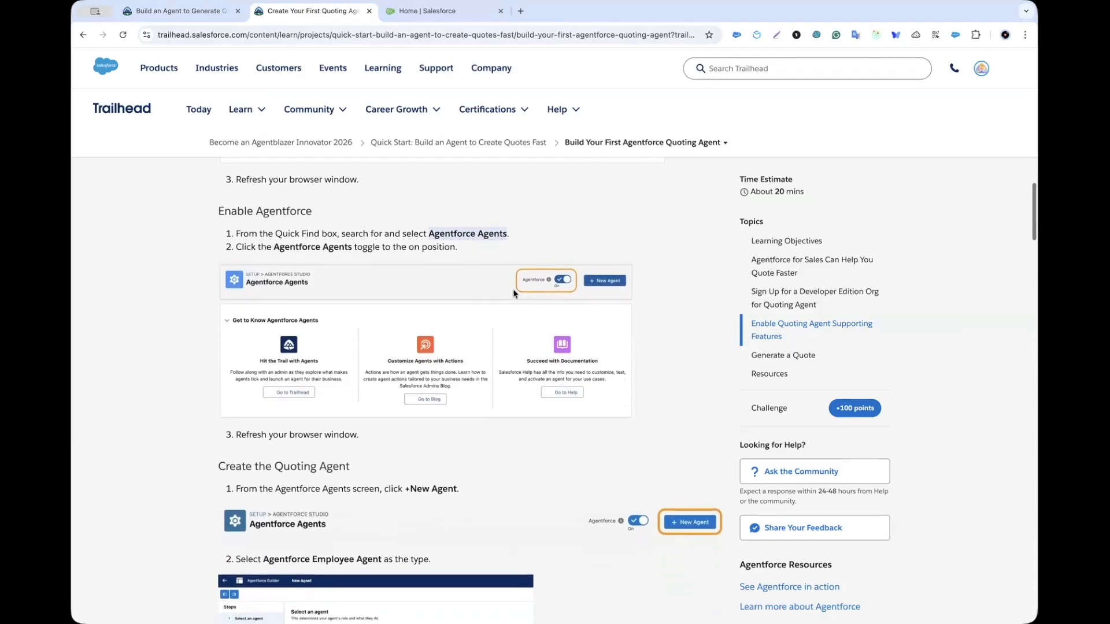
{"action": "scroll", "coordinate": [550, 282], "scroll_direction": "down", "scroll_amount": 3}
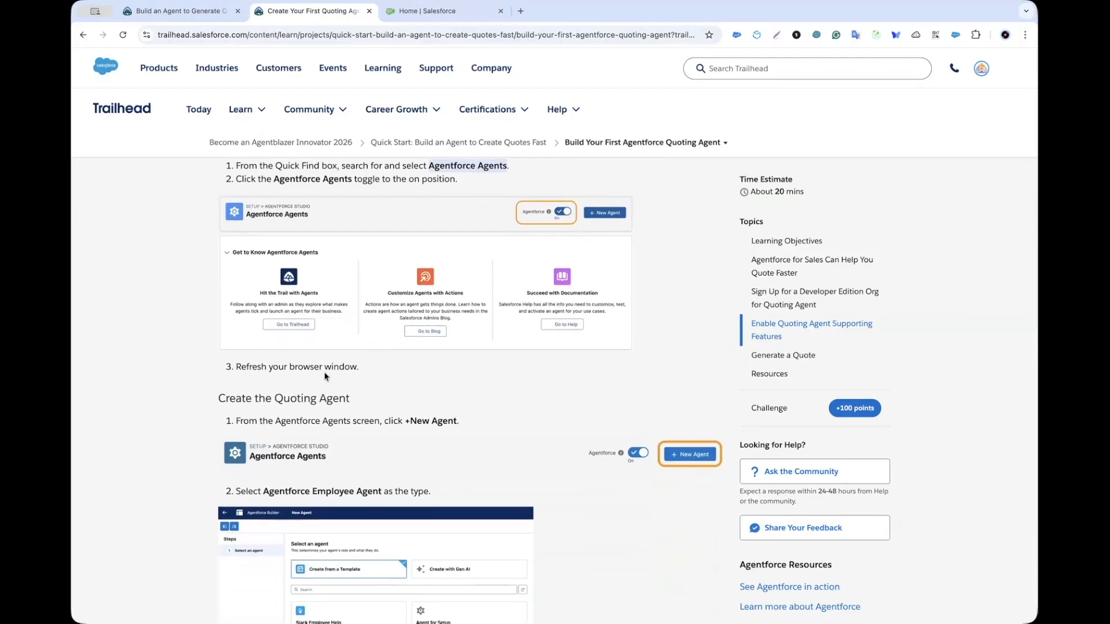
{"action": "left_click", "coordinate": [415, 17]}
Step: Switch Agentforce on in the Agentforce Agents setup page and reload it
{"action": "left_click", "coordinate": [142, 114]}
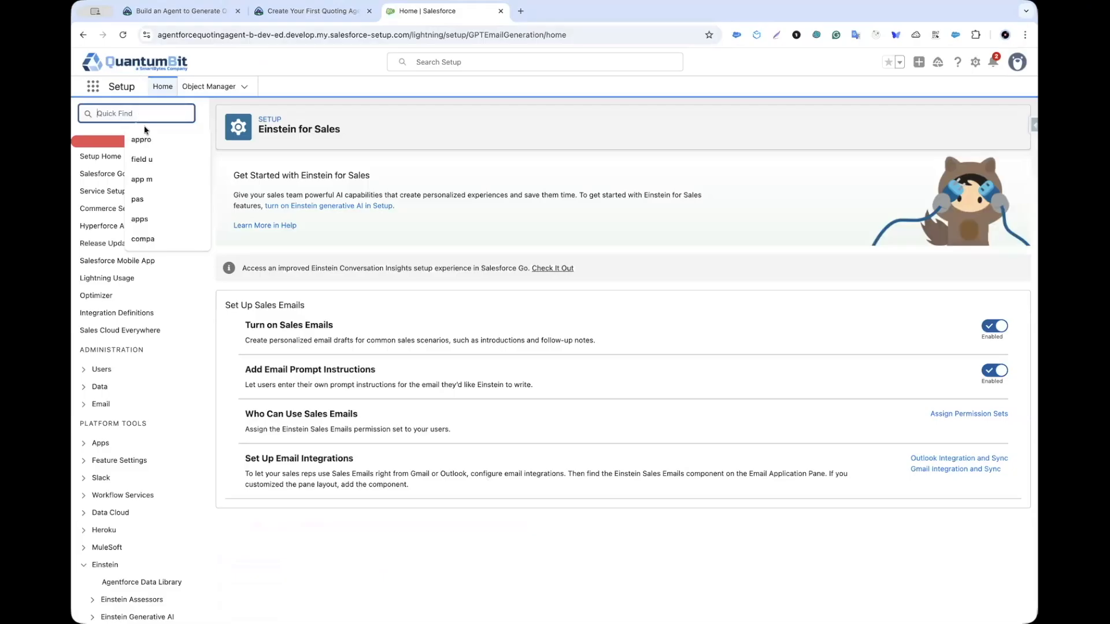
{"action": "key", "text": "ctrl+v"}
{"action": "left_click", "coordinate": [150, 208]}
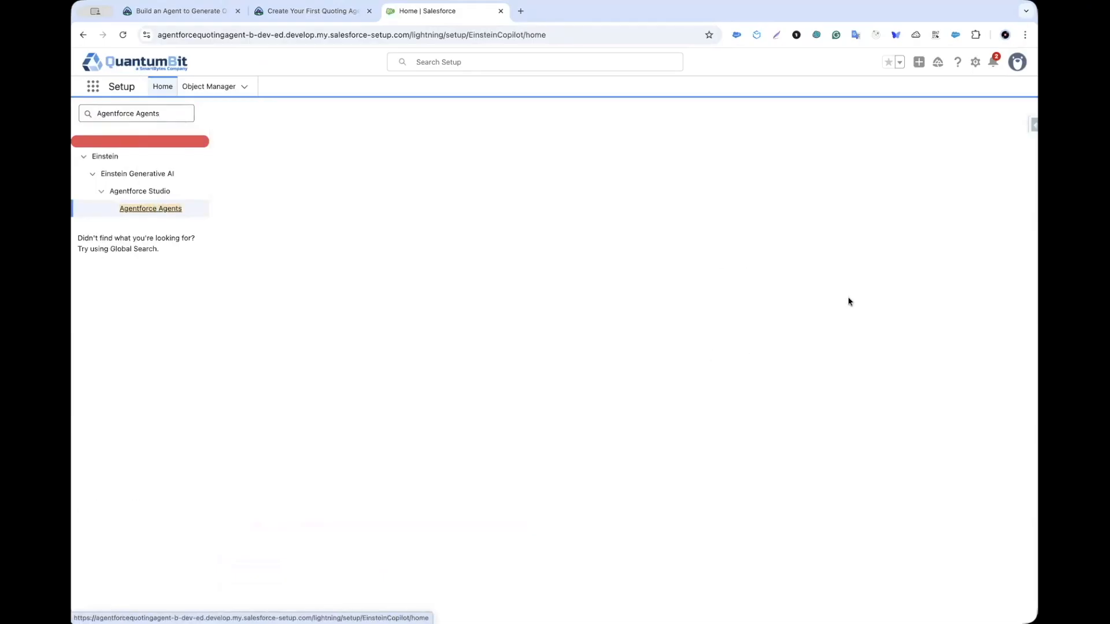
{"action": "left_click", "coordinate": [996, 131]}
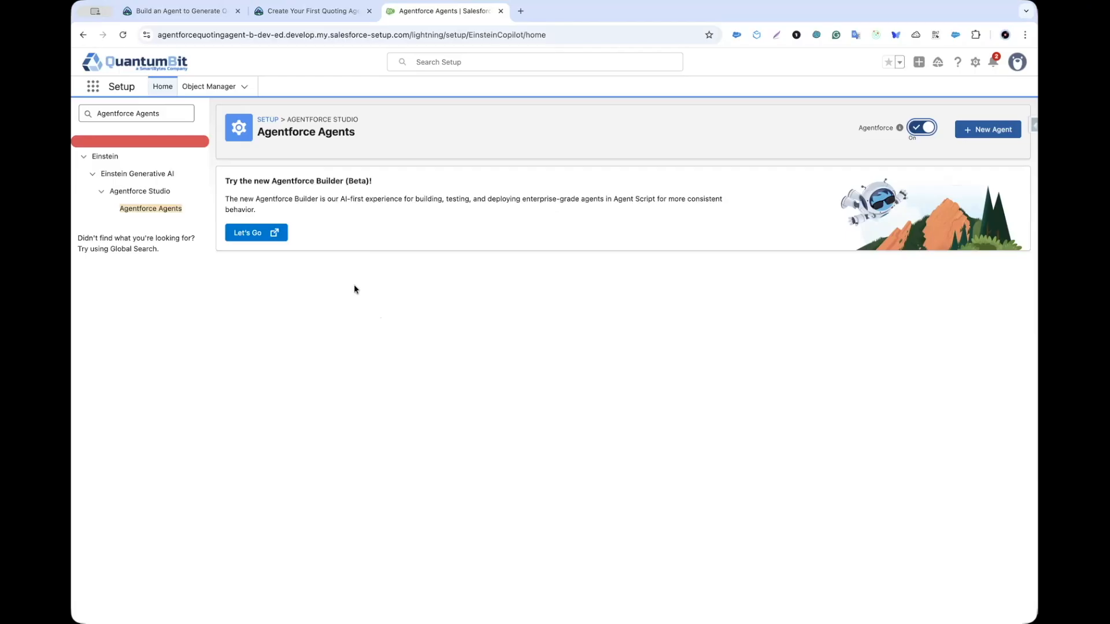
{"action": "left_click", "coordinate": [122, 35]}
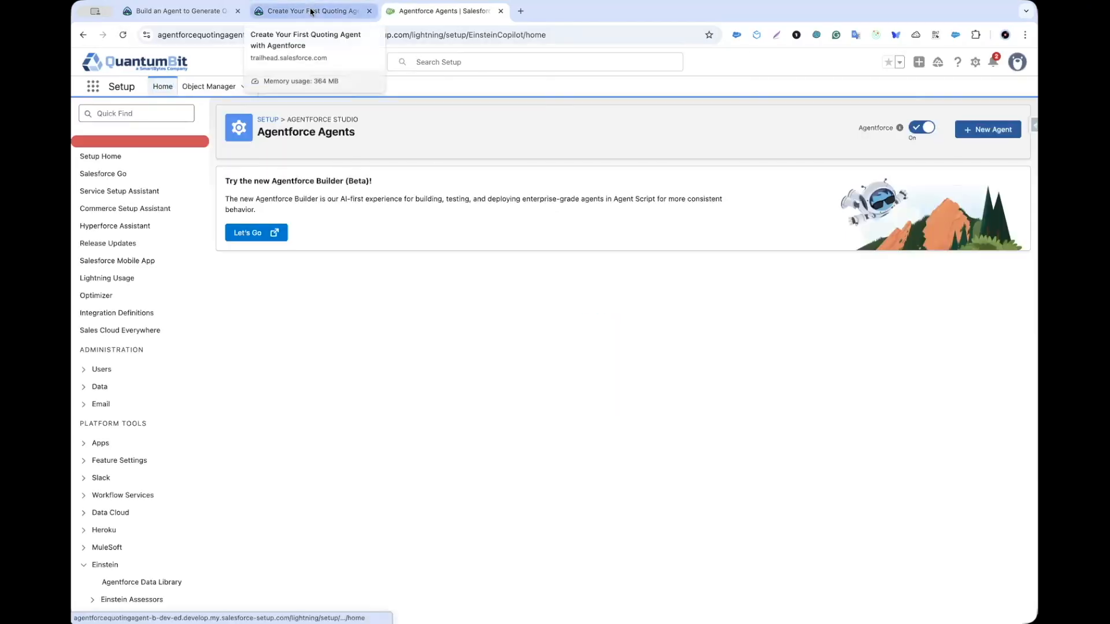
Step: Review the lesson's New Agent steps and copy the agent name 'Quoting Agent'
{"action": "left_click", "coordinate": [310, 12]}
{"action": "scroll", "coordinate": [202, 373], "scroll_direction": "down", "scroll_amount": 3}
{"action": "scroll", "coordinate": [202, 374], "scroll_direction": "down", "scroll_amount": 3}
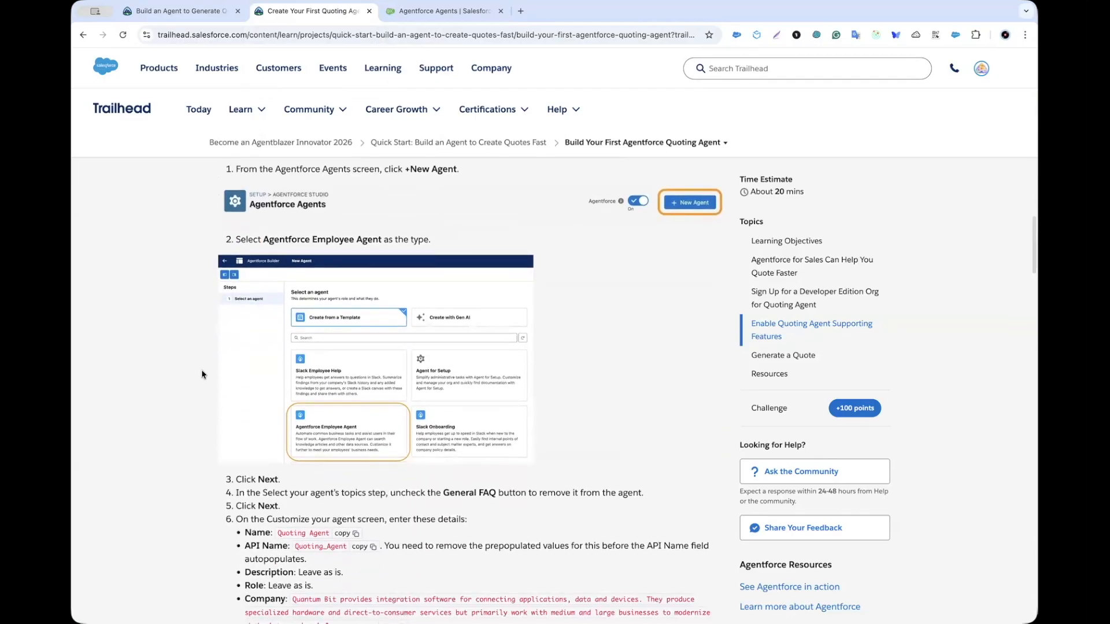
{"action": "scroll", "coordinate": [201, 374], "scroll_direction": "down", "scroll_amount": 1}
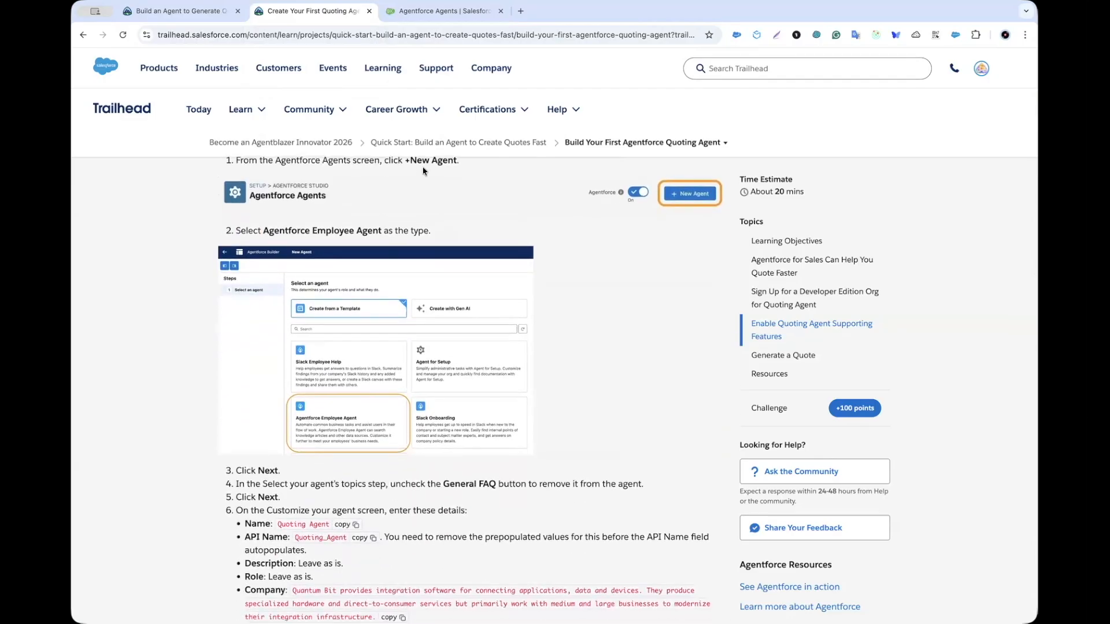
{"action": "scroll", "coordinate": [333, 231], "scroll_direction": "down", "scroll_amount": 1}
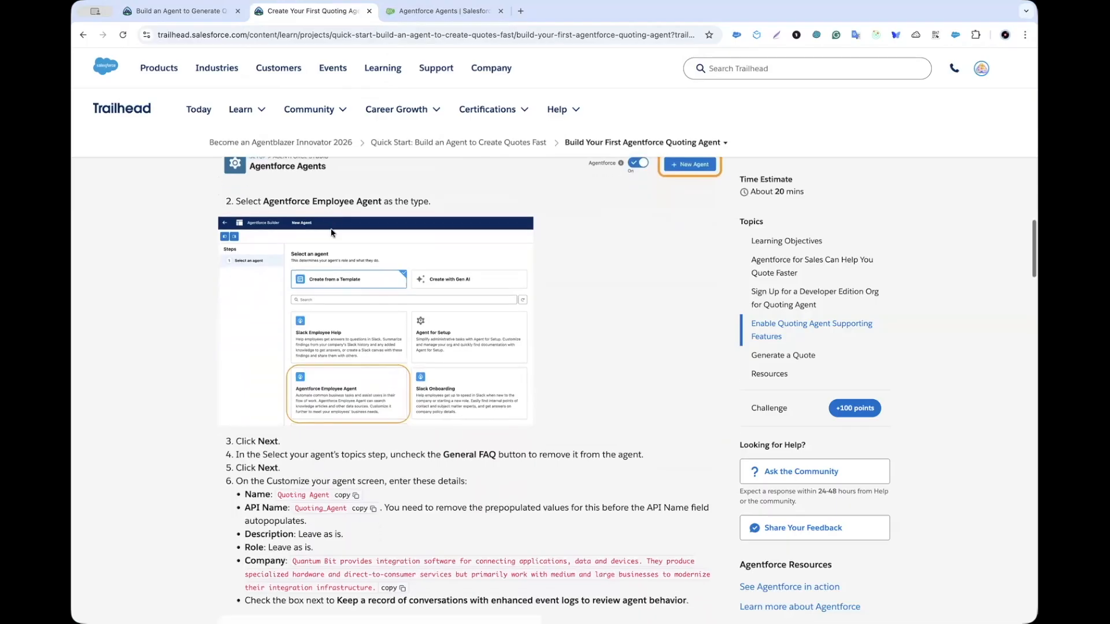
{"action": "scroll", "coordinate": [327, 391], "scroll_direction": "down", "scroll_amount": 4}
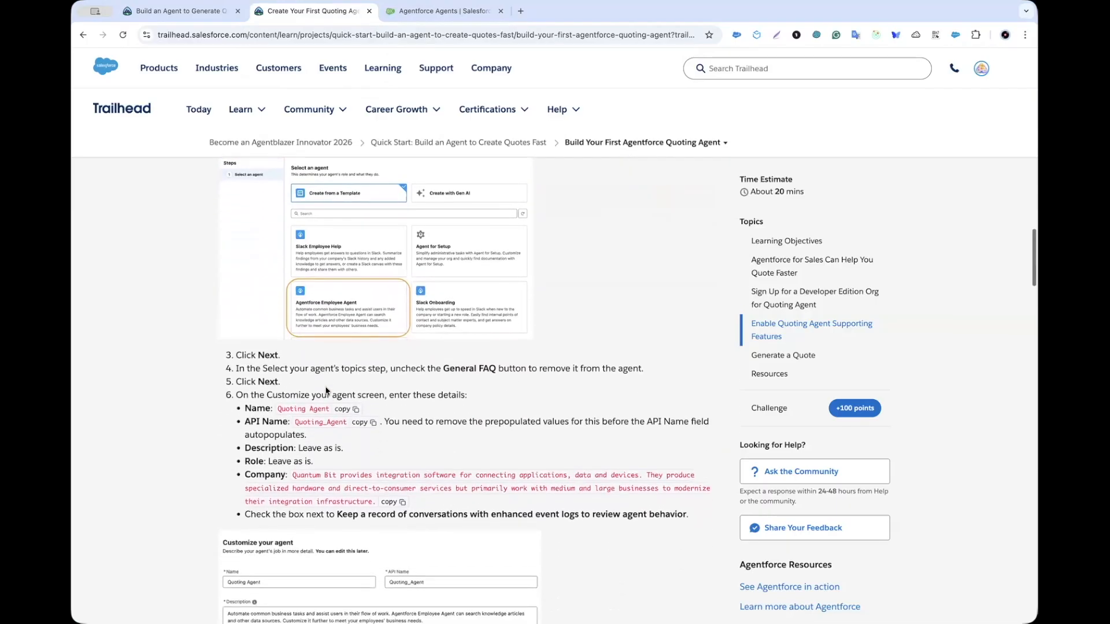
{"action": "scroll", "coordinate": [283, 345], "scroll_direction": "down", "scroll_amount": 1}
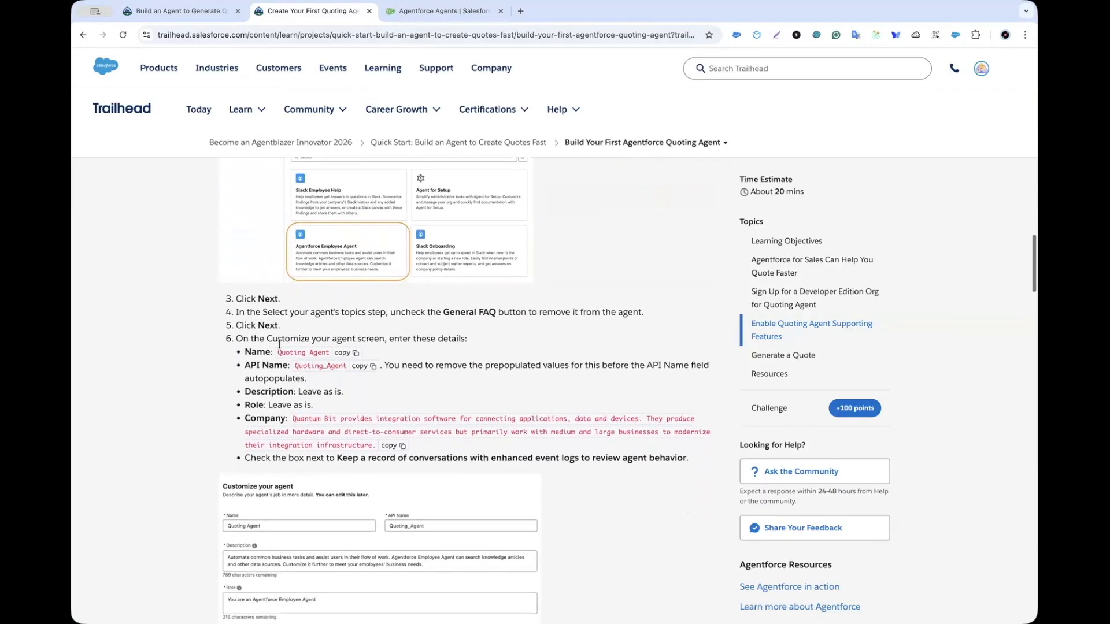
{"action": "left_click_drag", "start_coordinate": [444, 311], "coordinate": [484, 315]}
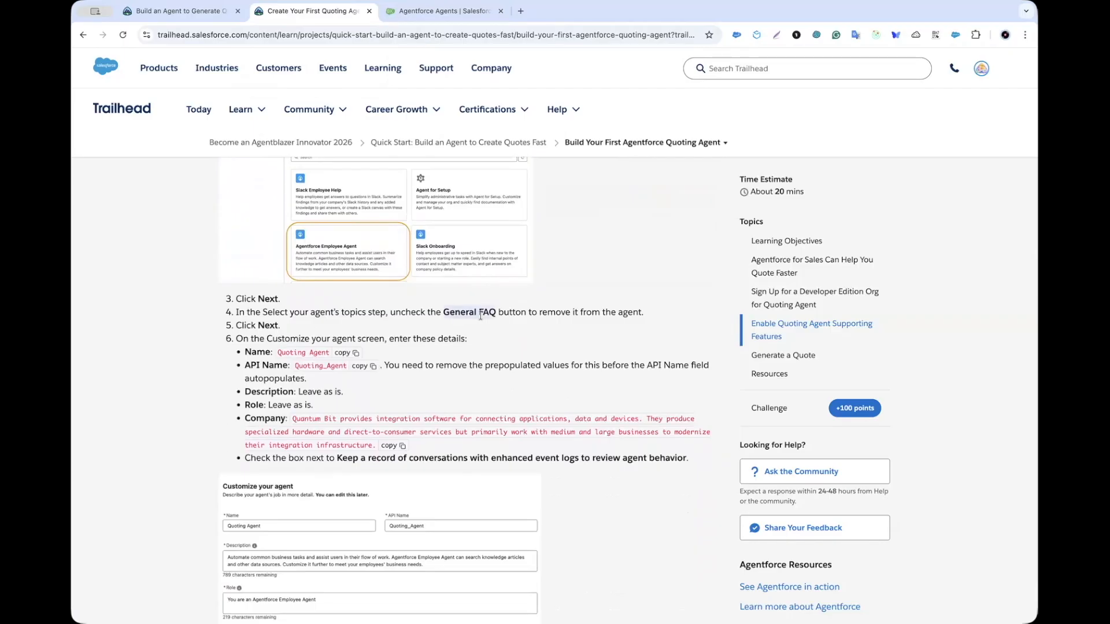
{"action": "scroll", "coordinate": [483, 316], "scroll_direction": "down", "scroll_amount": 1}
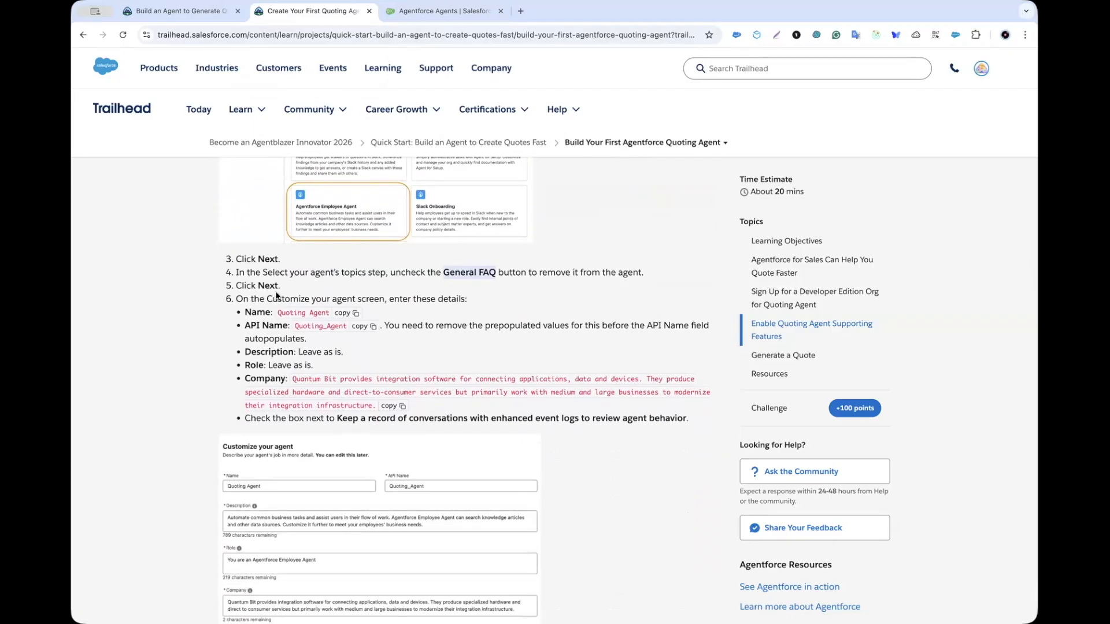
{"action": "scroll", "coordinate": [277, 297], "scroll_direction": "down", "scroll_amount": 1}
{"action": "scroll", "coordinate": [278, 281], "scroll_direction": "down", "scroll_amount": 1}
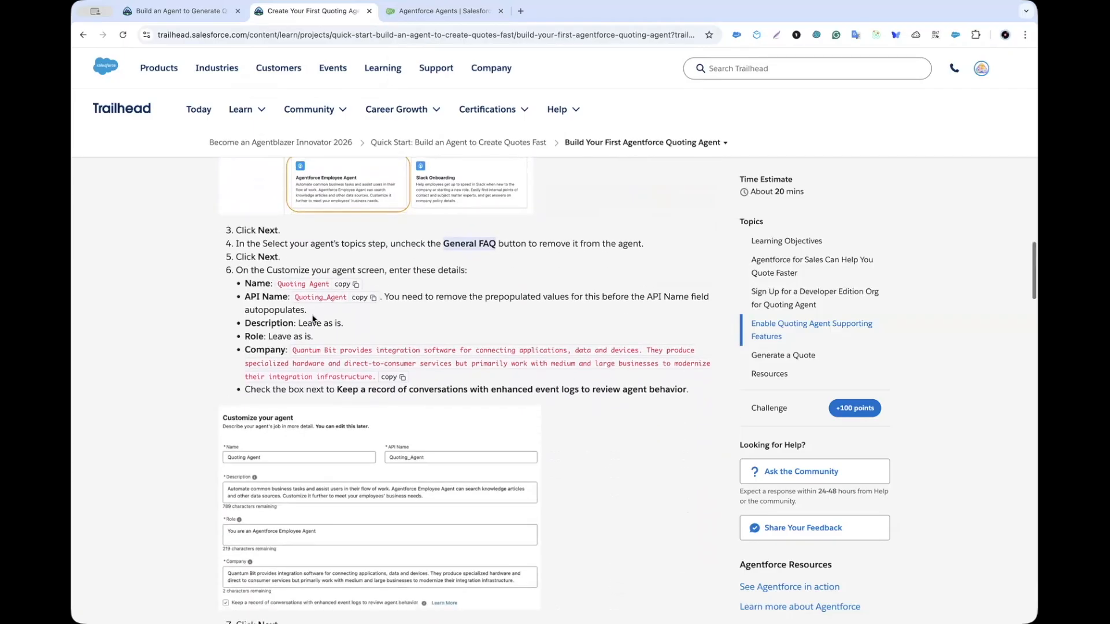
{"action": "left_click", "coordinate": [346, 284]}
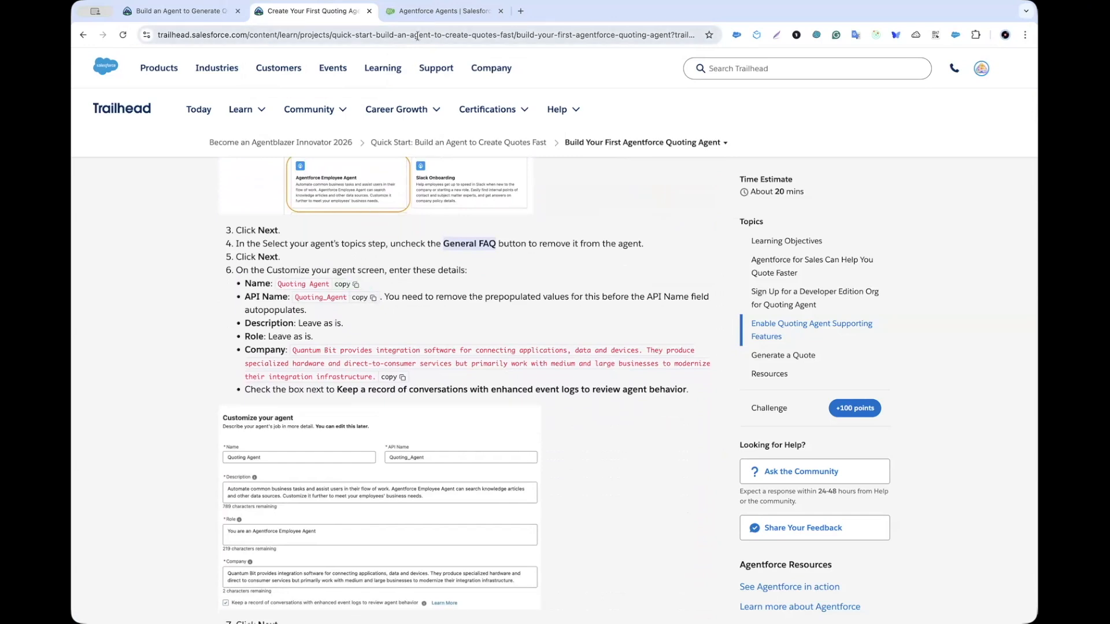
{"action": "left_click", "coordinate": [424, 14]}
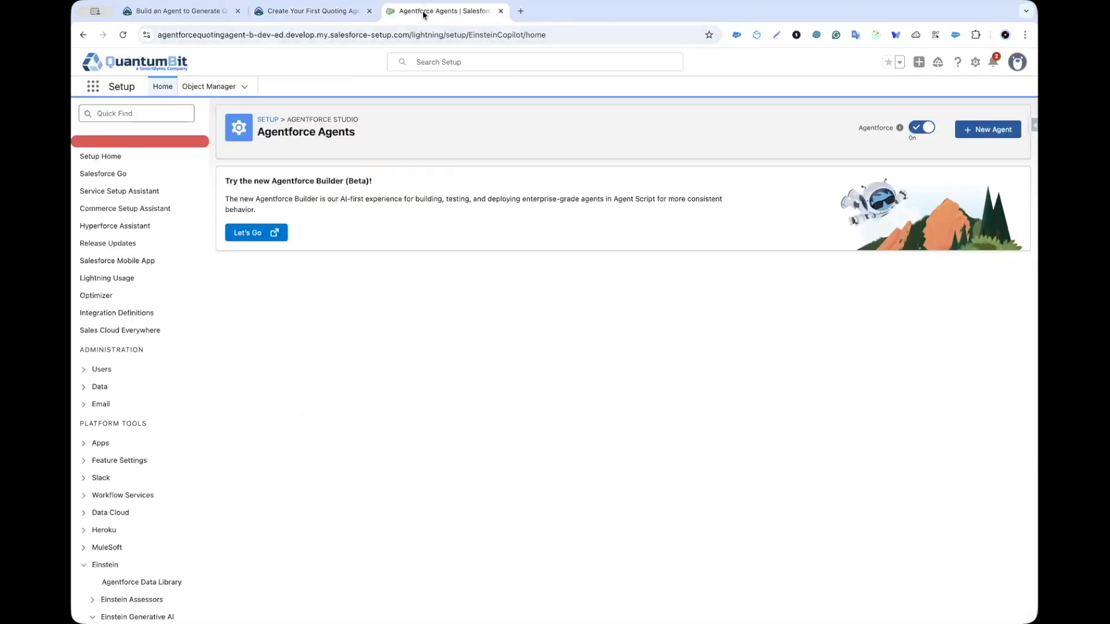
Step: Start a new Agentforce Employee Agent and remove its General FAQ topic
{"action": "left_click", "coordinate": [975, 131]}
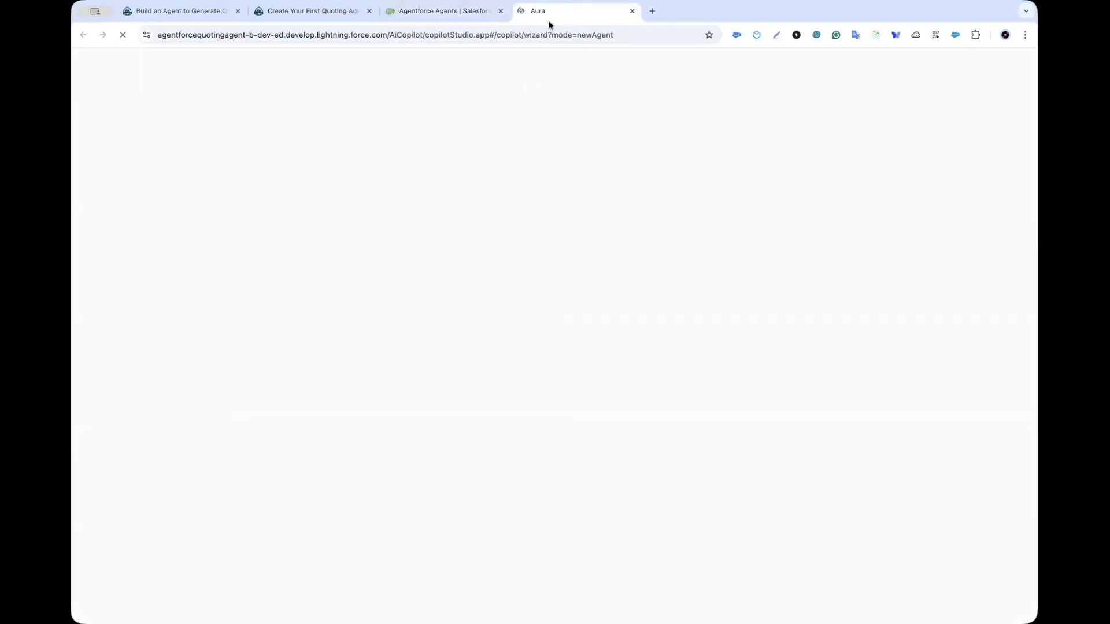
{"action": "left_click_drag", "start_coordinate": [537, 20], "coordinate": [447, 21]}
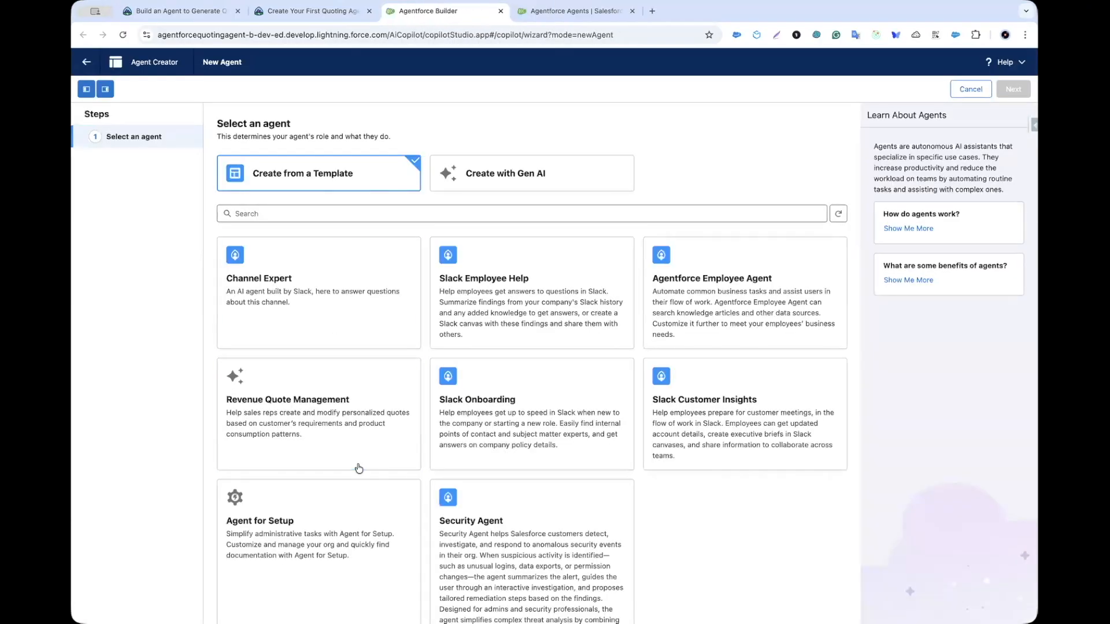
{"action": "left_click", "coordinate": [722, 297]}
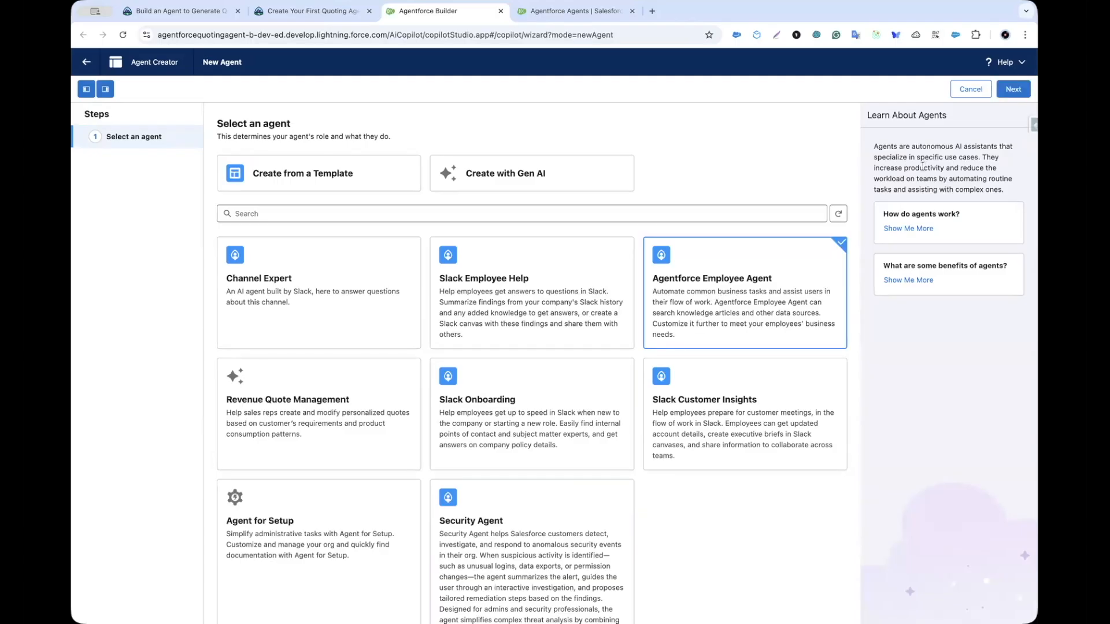
{"action": "left_click", "coordinate": [1013, 90]}
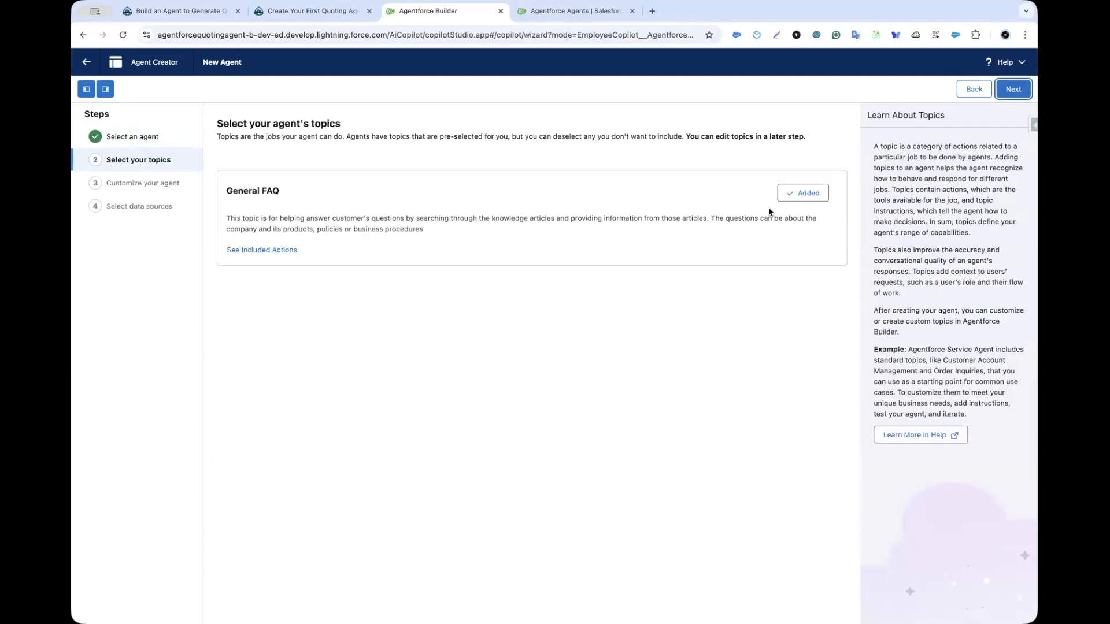
{"action": "left_click", "coordinate": [798, 198]}
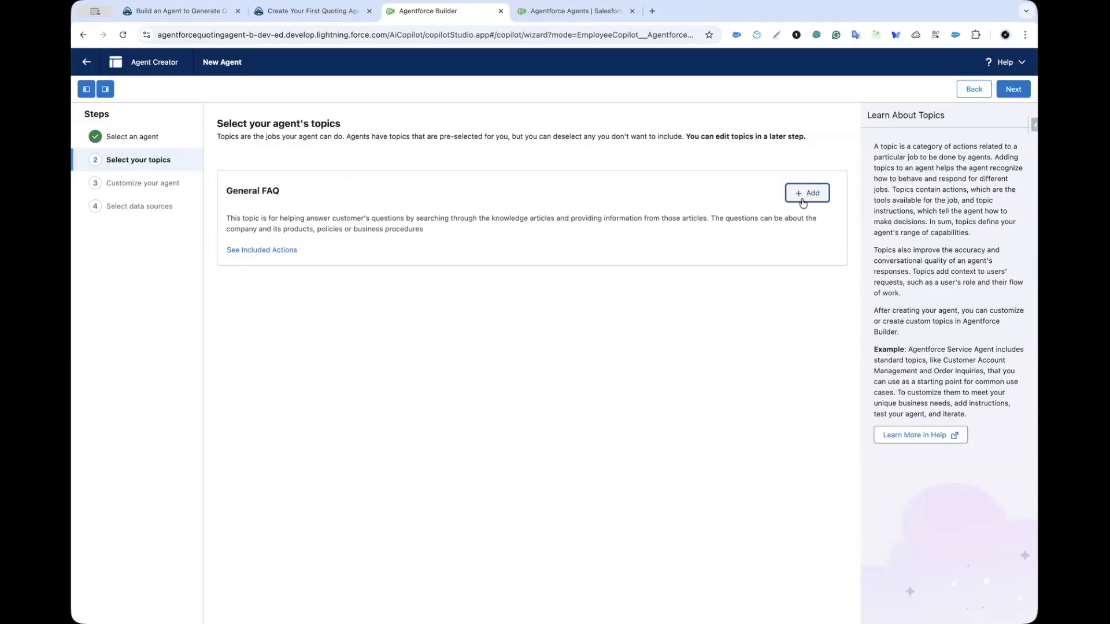
{"action": "left_click", "coordinate": [1002, 93]}
Step: Name the agent 'Quoting Agent', giving it the API name Quoting_Agent
{"action": "double_click", "coordinate": [572, 183]}
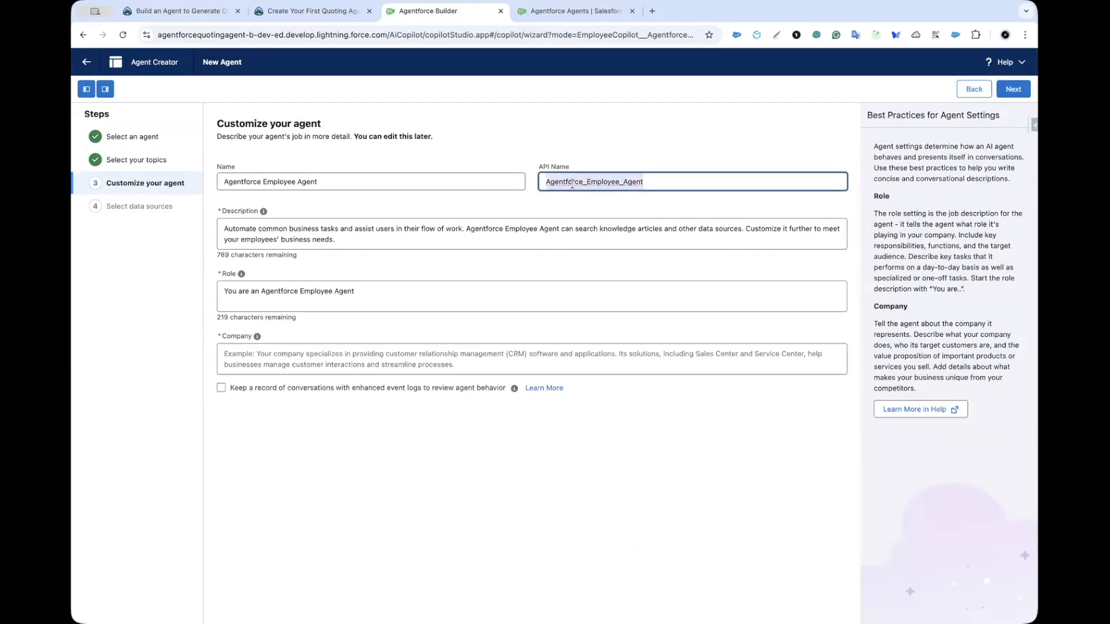
{"action": "key", "text": "BackSpace"}
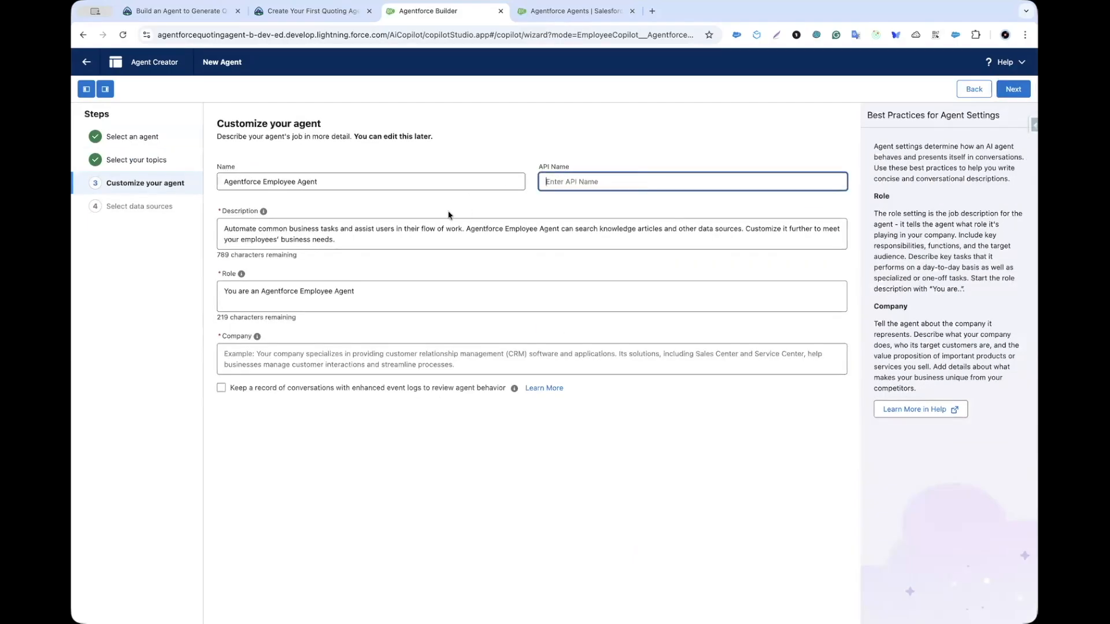
{"action": "triple_click", "coordinate": [375, 188]}
{"action": "type", "text": "Quoting Agent"}
{"action": "left_click", "coordinate": [504, 151]}
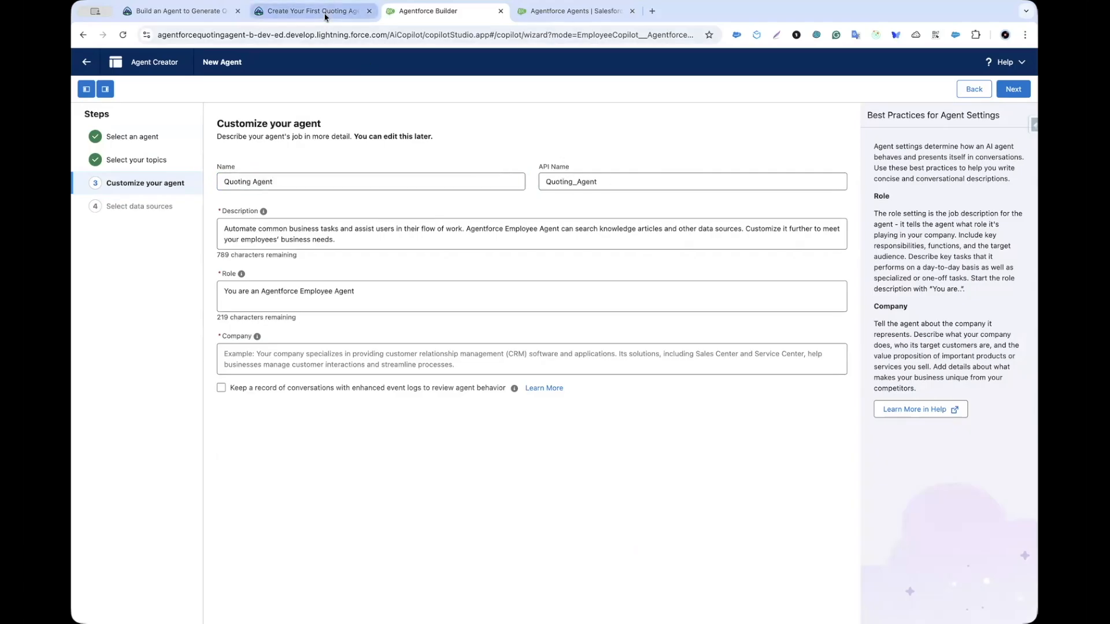
Step: Paste the Quantum Bit company description into Company and enable enhanced event logs
{"action": "left_click", "coordinate": [325, 15]}
{"action": "scroll", "coordinate": [331, 311], "scroll_direction": "down", "scroll_amount": 1}
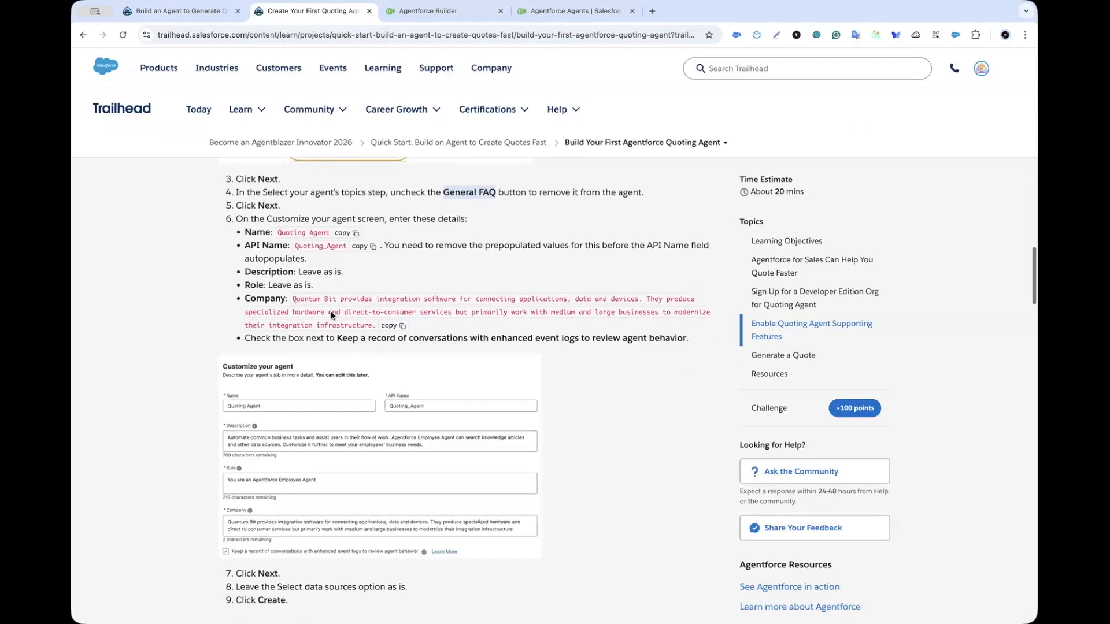
{"action": "scroll", "coordinate": [321, 272], "scroll_direction": "down", "scroll_amount": 1}
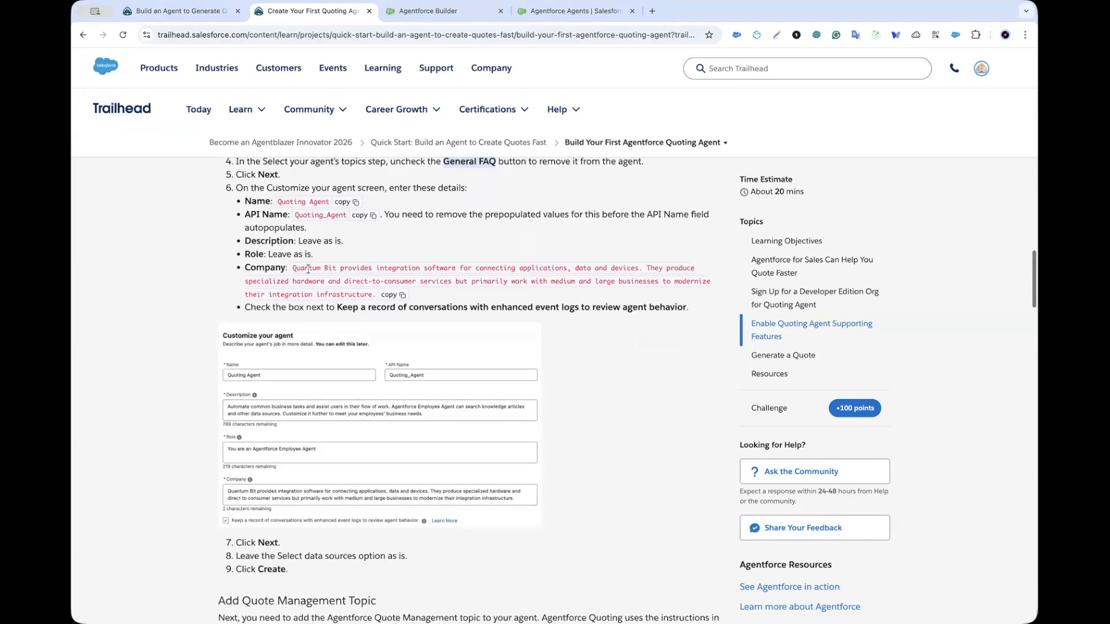
{"action": "left_click", "coordinate": [391, 296]}
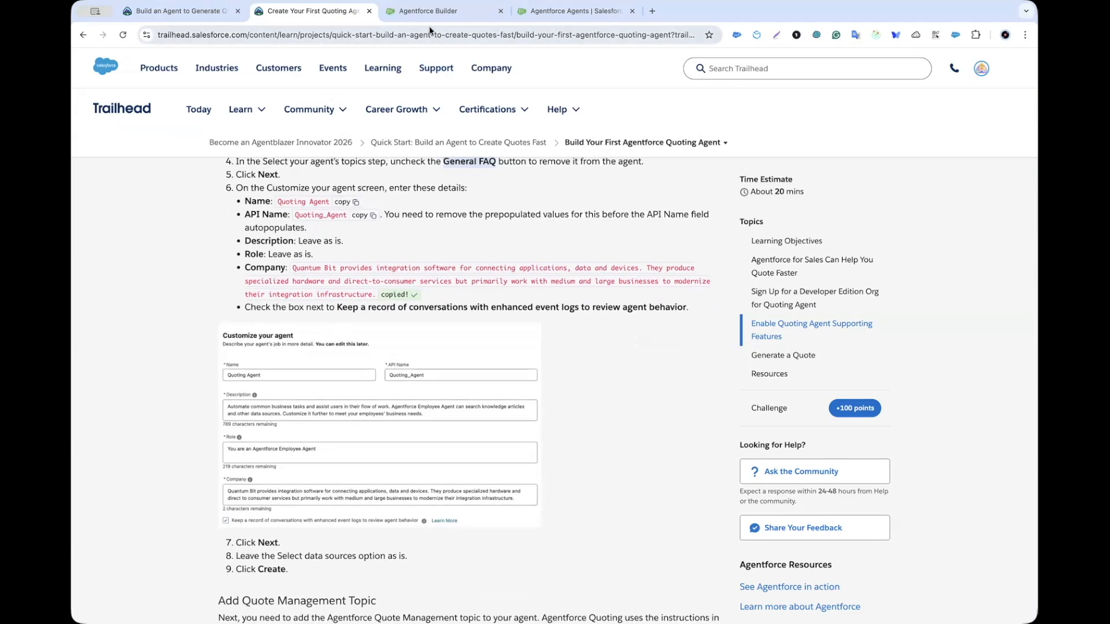
{"action": "key", "text": "ctrl+Tab"}
{"action": "key", "text": "ctrl+v"}
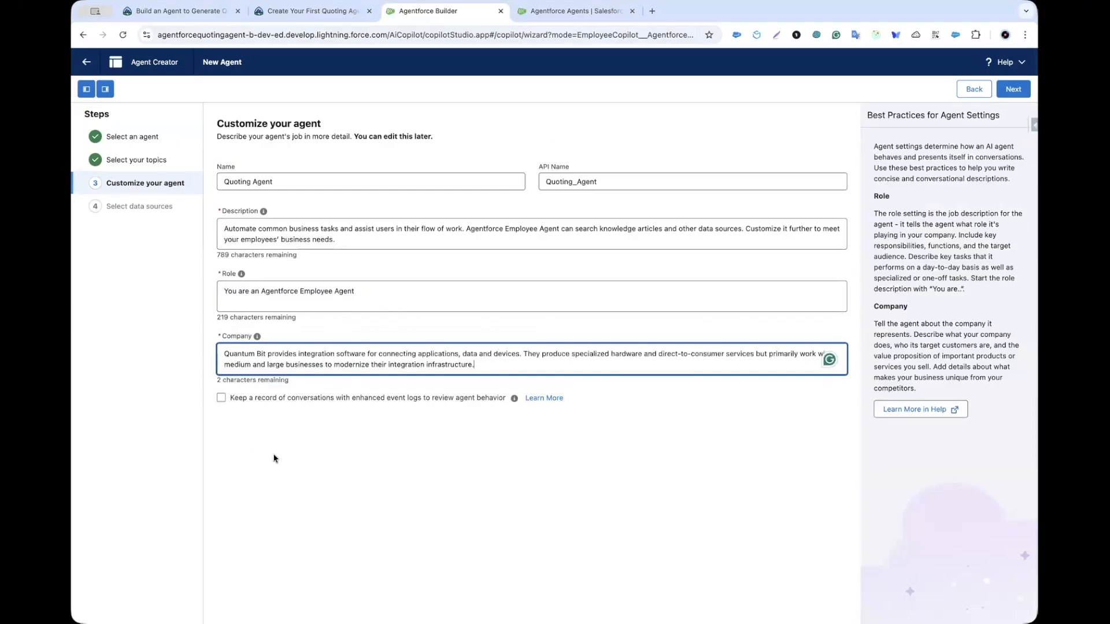
{"action": "left_click", "coordinate": [221, 398]}
{"action": "left_click", "coordinate": [1013, 89]}
Step: Check the tutorial's remaining steps, then create the Quoting Agent
{"action": "left_click", "coordinate": [351, 12]}
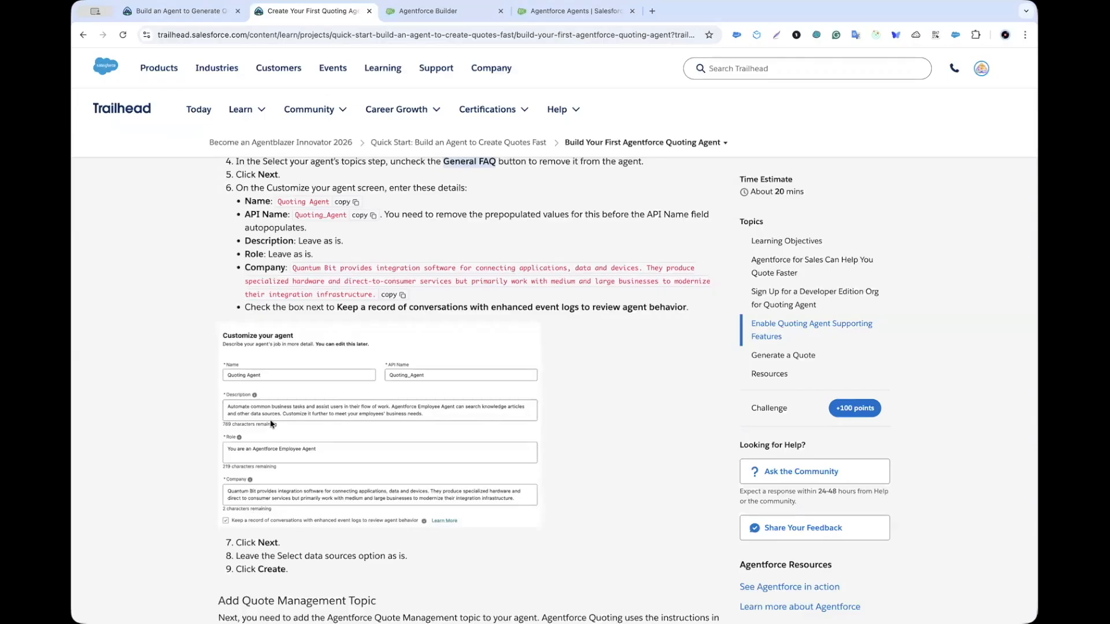
{"action": "scroll", "coordinate": [271, 424], "scroll_direction": "down", "scroll_amount": 3}
{"action": "scroll", "coordinate": [271, 423], "scroll_direction": "down", "scroll_amount": 1}
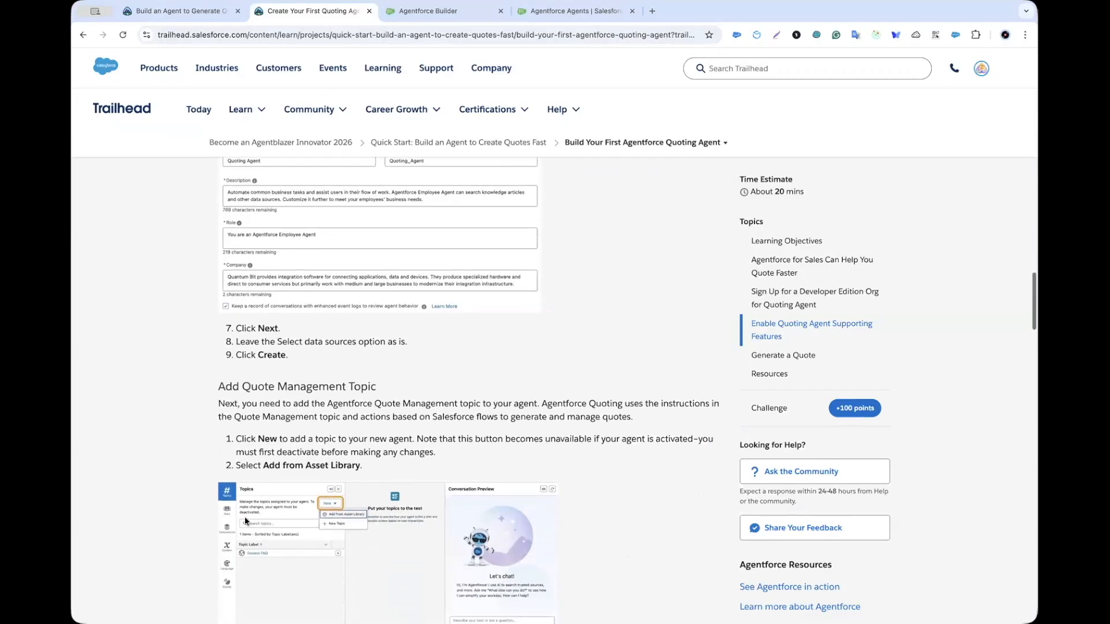
{"action": "scroll", "coordinate": [306, 344], "scroll_direction": "down", "scroll_amount": 2}
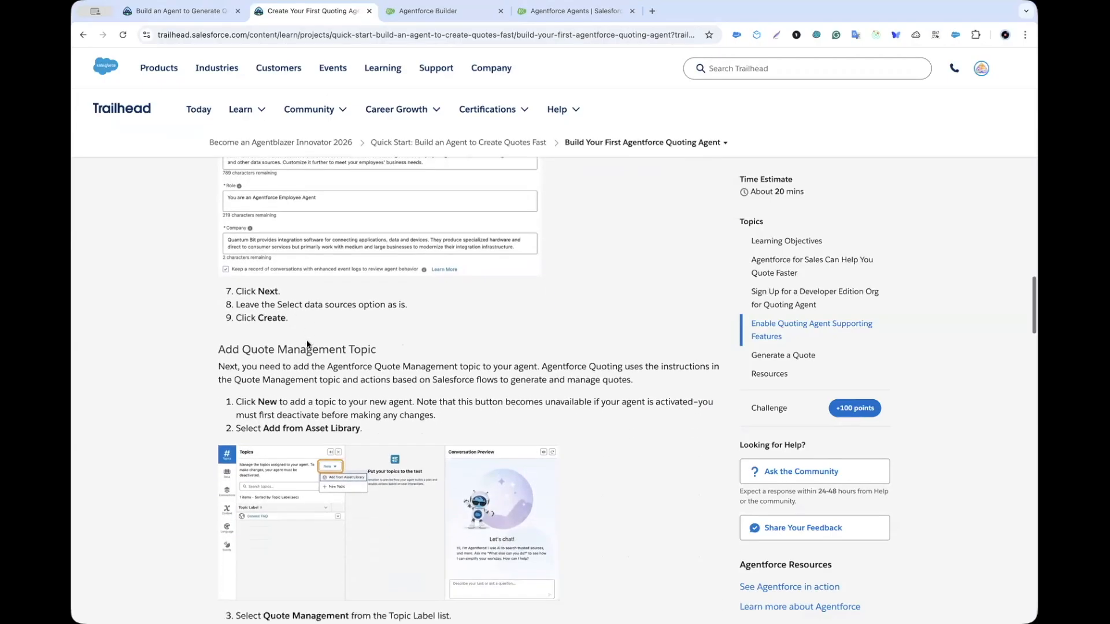
{"action": "scroll", "coordinate": [275, 319], "scroll_direction": "down", "scroll_amount": 1}
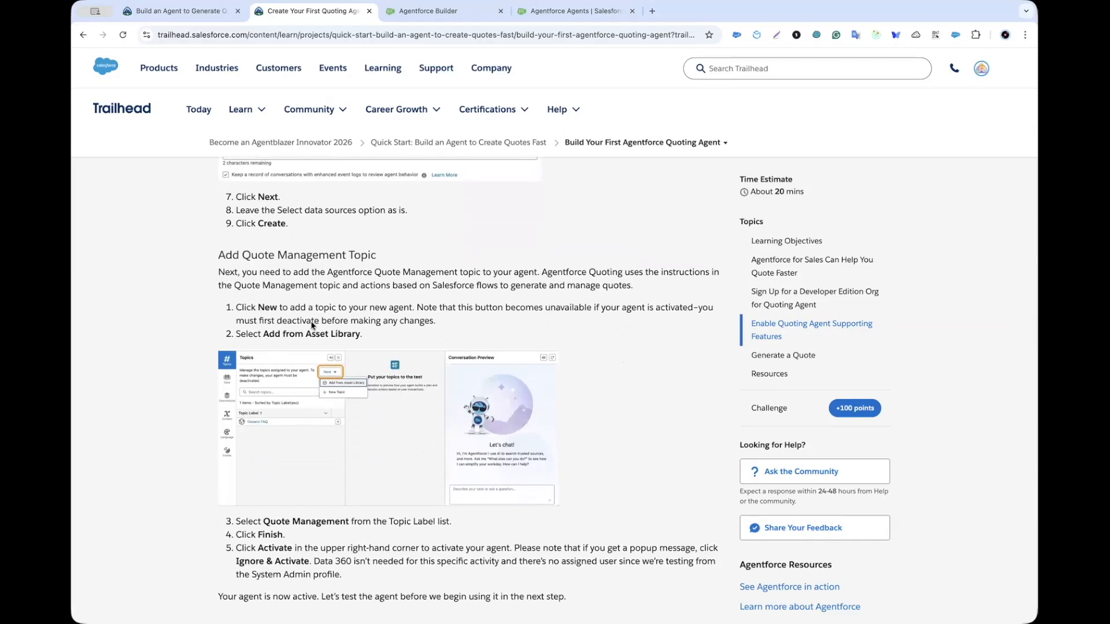
{"action": "scroll", "coordinate": [309, 346], "scroll_direction": "down", "scroll_amount": 1}
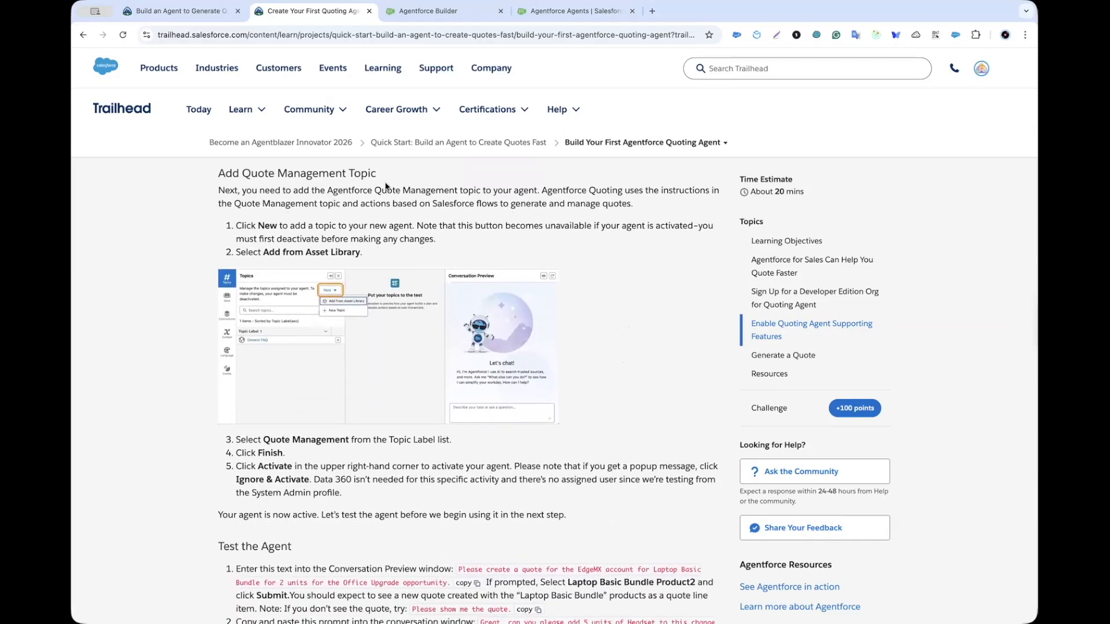
{"action": "left_click", "coordinate": [430, 12]}
{"action": "left_click", "coordinate": [1017, 89]}
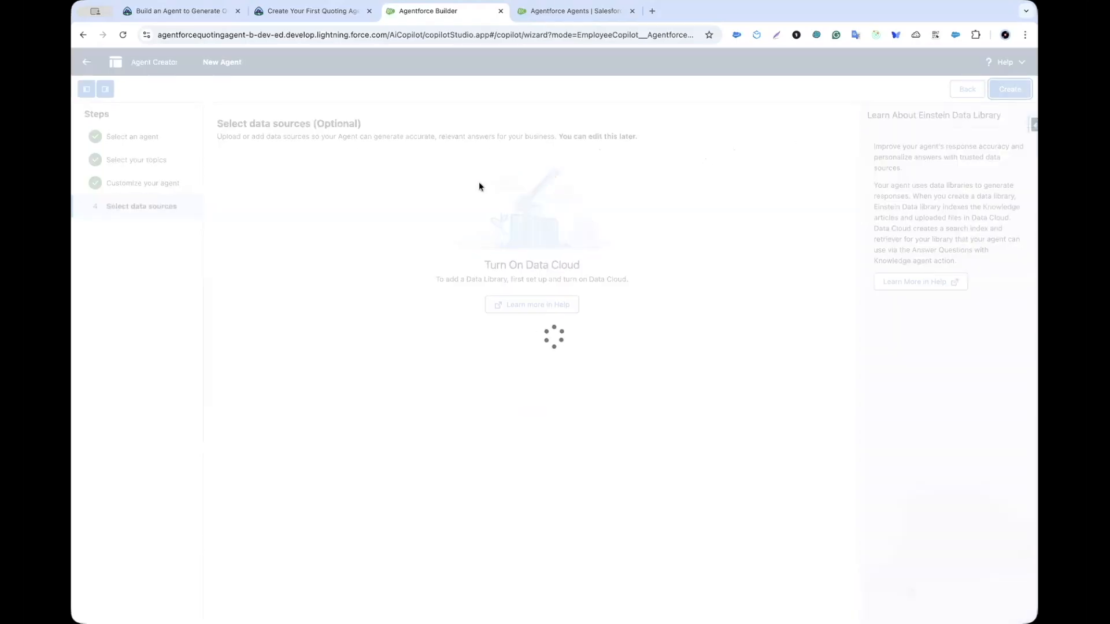
Step: Review Trailhead's steps for adding the Quote Management topic, then return to the Quoting Agent builder
{"action": "left_click", "coordinate": [313, 16]}
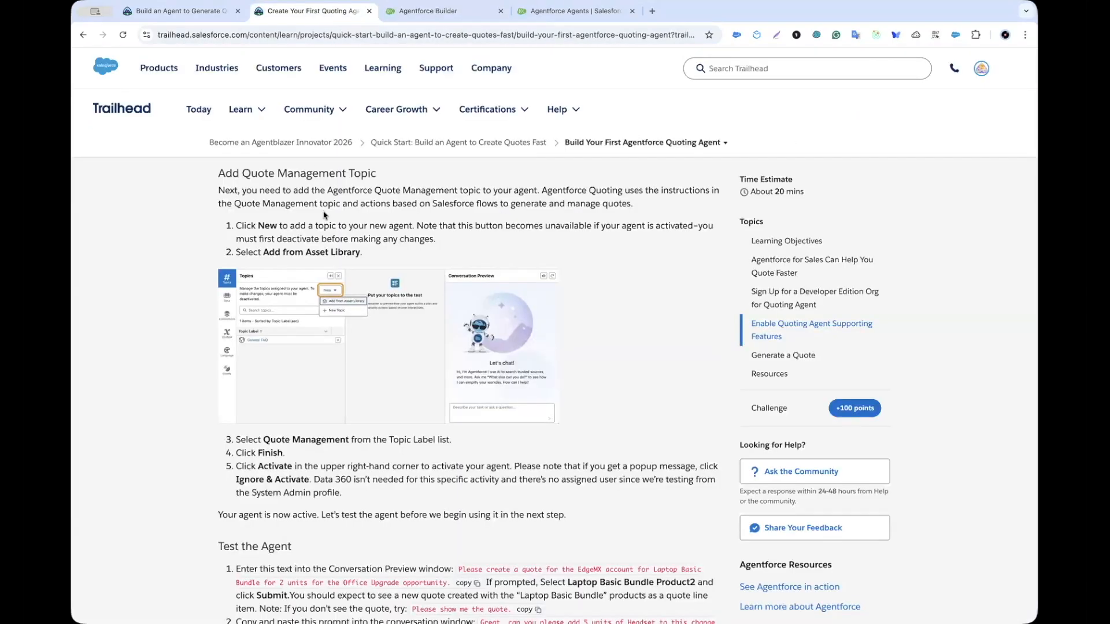
{"action": "scroll", "coordinate": [327, 242], "scroll_direction": "down", "scroll_amount": 3}
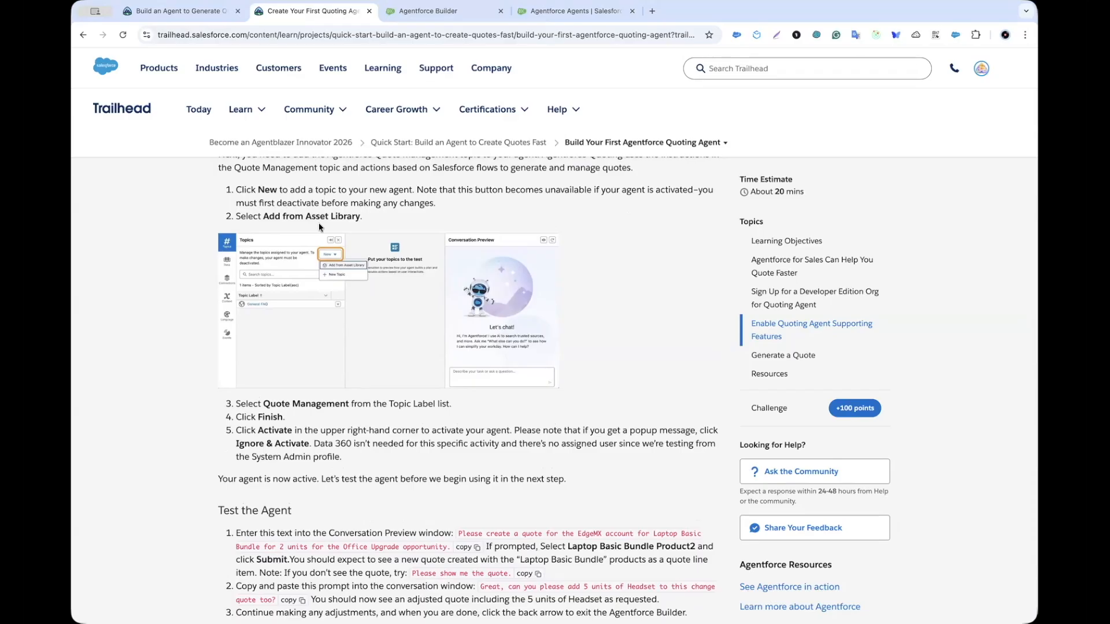
{"action": "scroll", "coordinate": [316, 327], "scroll_direction": "down", "scroll_amount": 2}
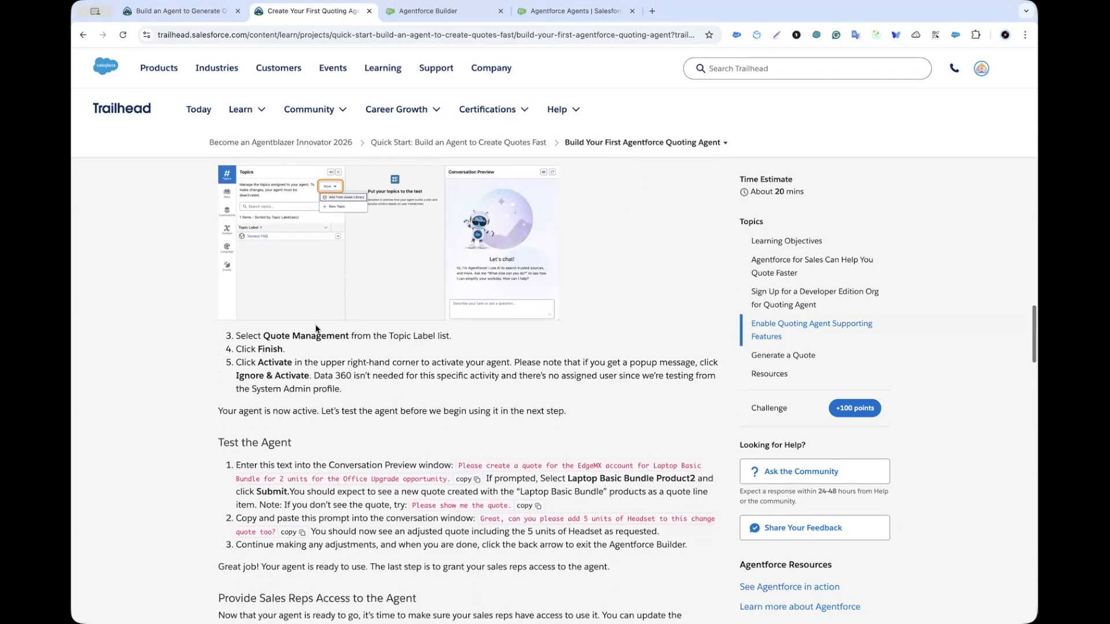
{"action": "left_click_drag", "start_coordinate": [285, 334], "coordinate": [298, 335]}
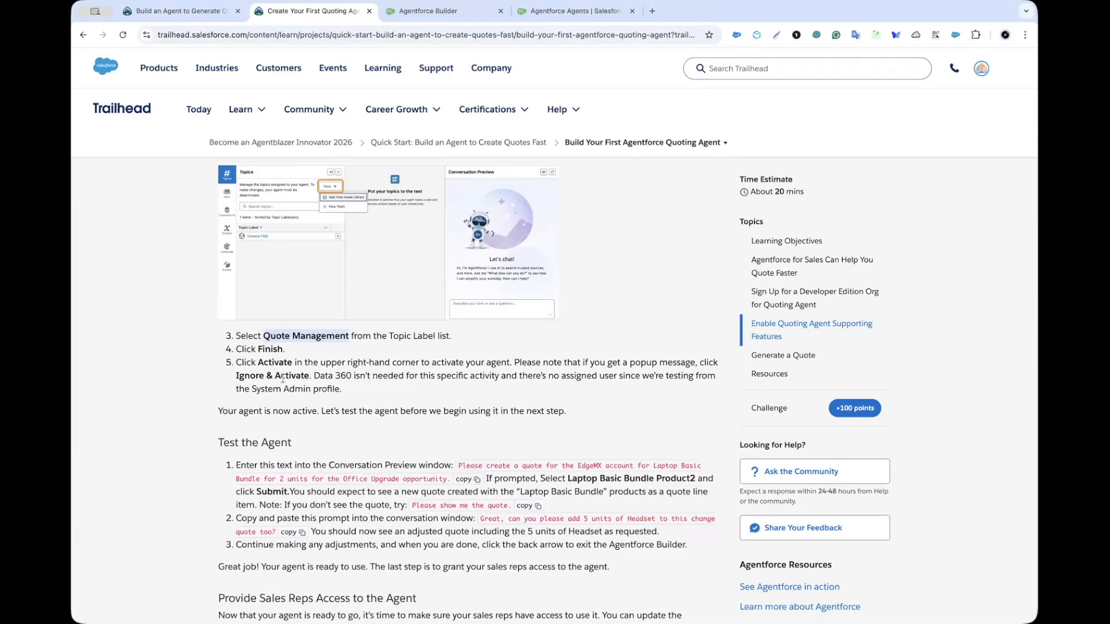
{"action": "left_click", "coordinate": [425, 11]}
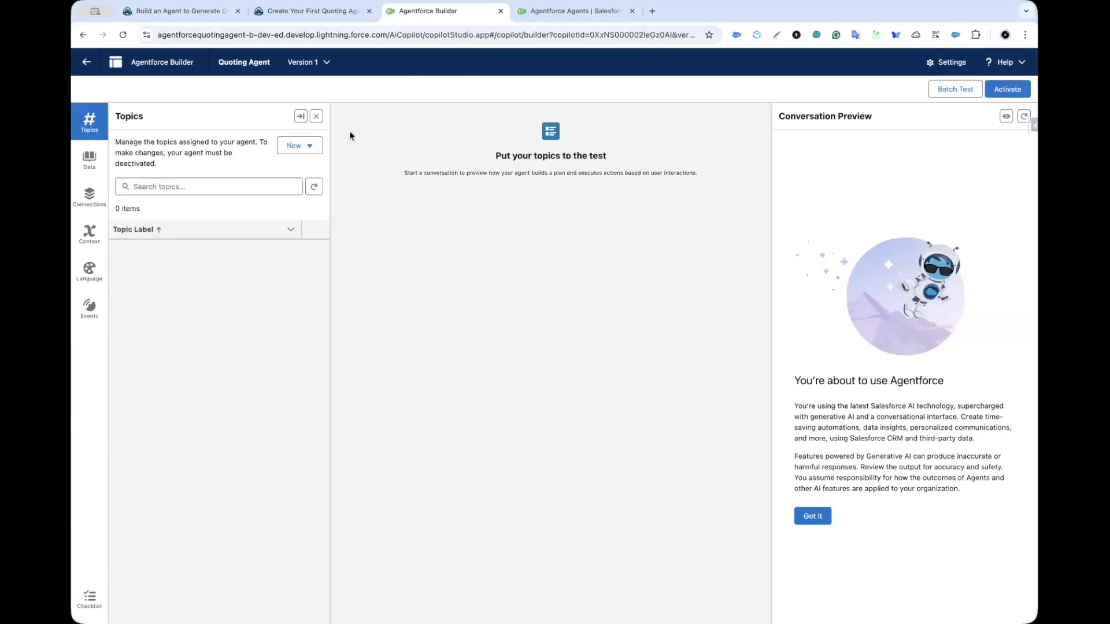
Step: Add the Quote Management topic from the Asset Library to the Quoting Agent and refresh the Conversation Preview
{"action": "left_click", "coordinate": [306, 153]}
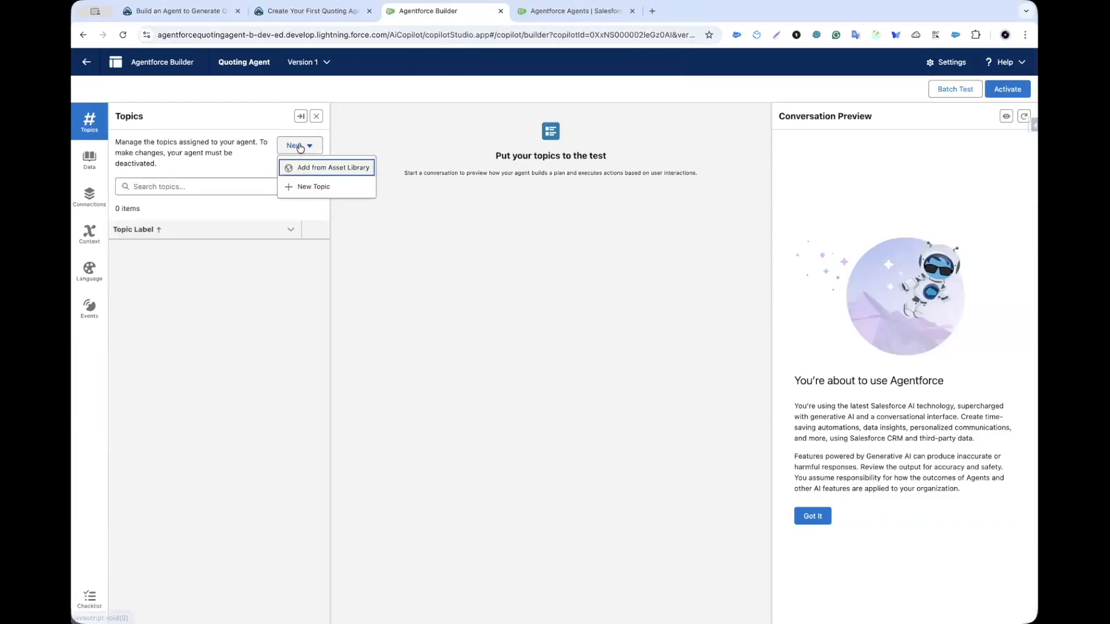
{"action": "left_click", "coordinate": [319, 169]}
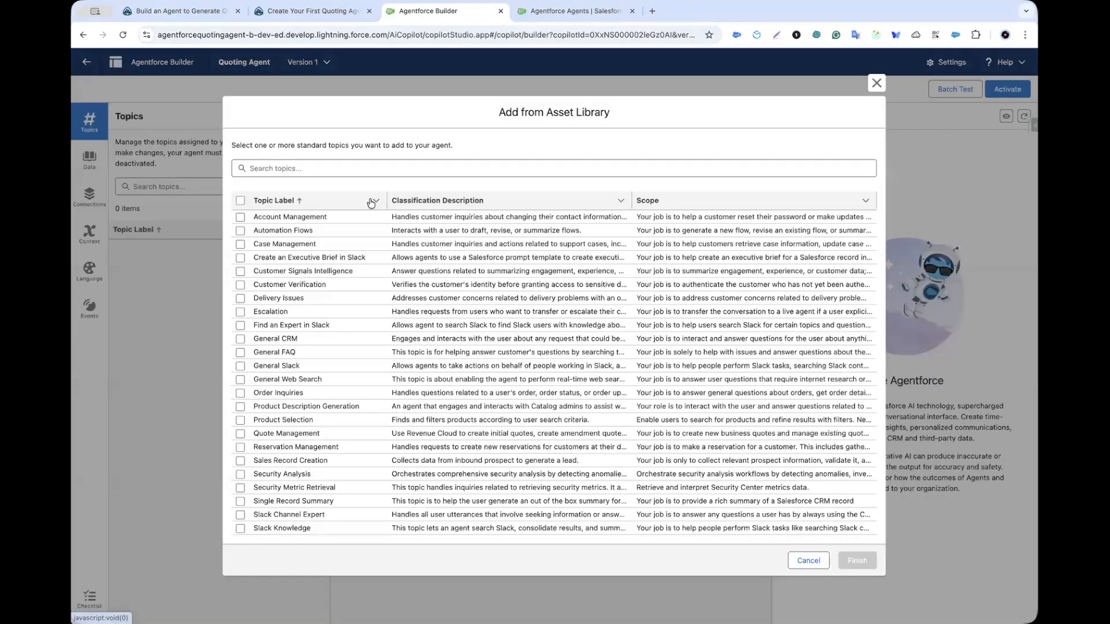
{"action": "left_click", "coordinate": [329, 168]}
{"action": "type", "text": "Quote Management"}
{"action": "left_click", "coordinate": [240, 250]}
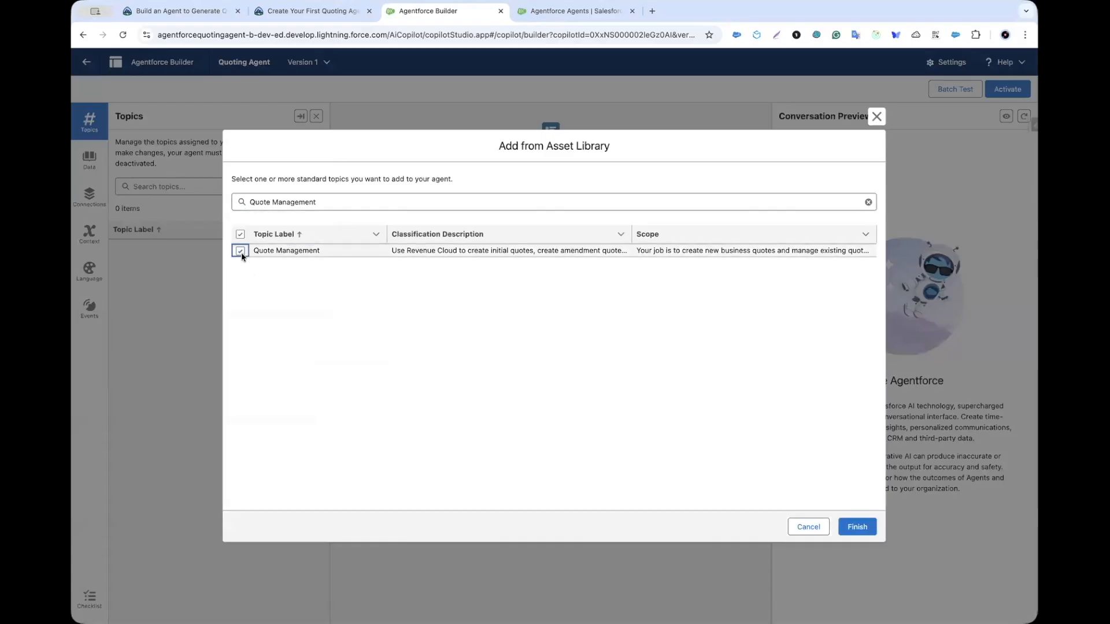
{"action": "left_click", "coordinate": [858, 526]}
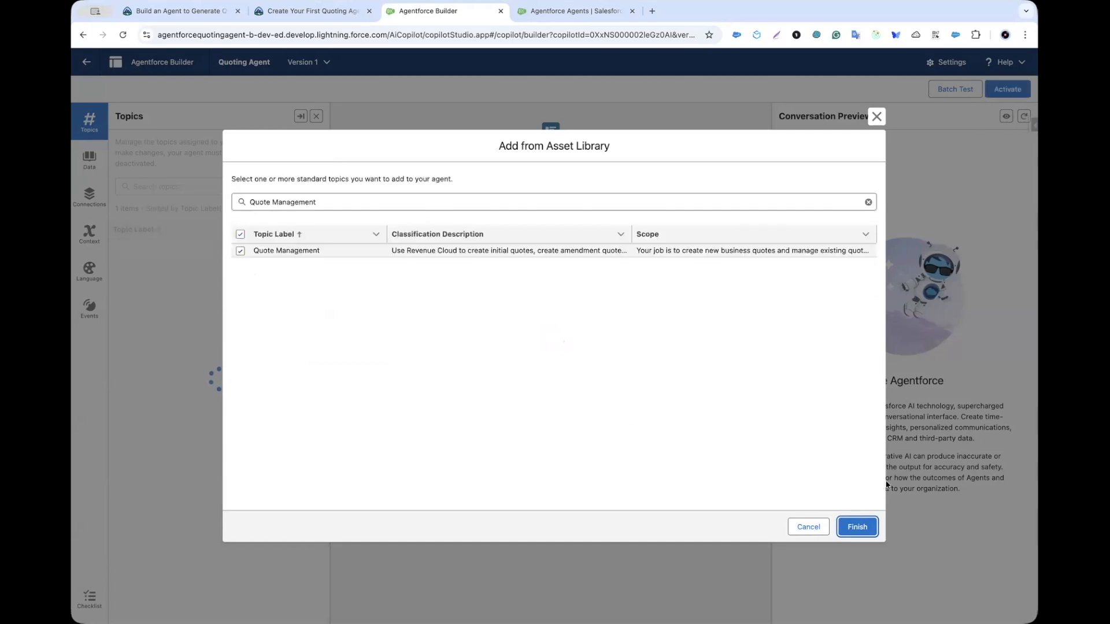
{"action": "left_click", "coordinate": [860, 527]}
{"action": "left_click", "coordinate": [1024, 117]}
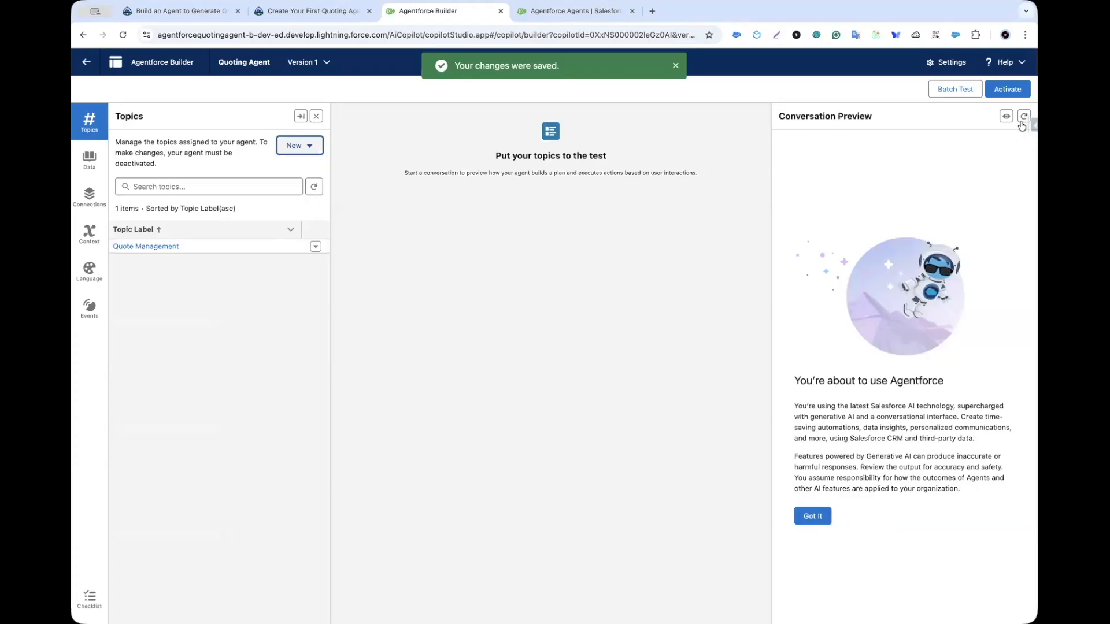
Step: Activate the Quoting Agent despite the configuration warnings, then go back to the Trailhead lesson
{"action": "left_click", "coordinate": [1008, 89]}
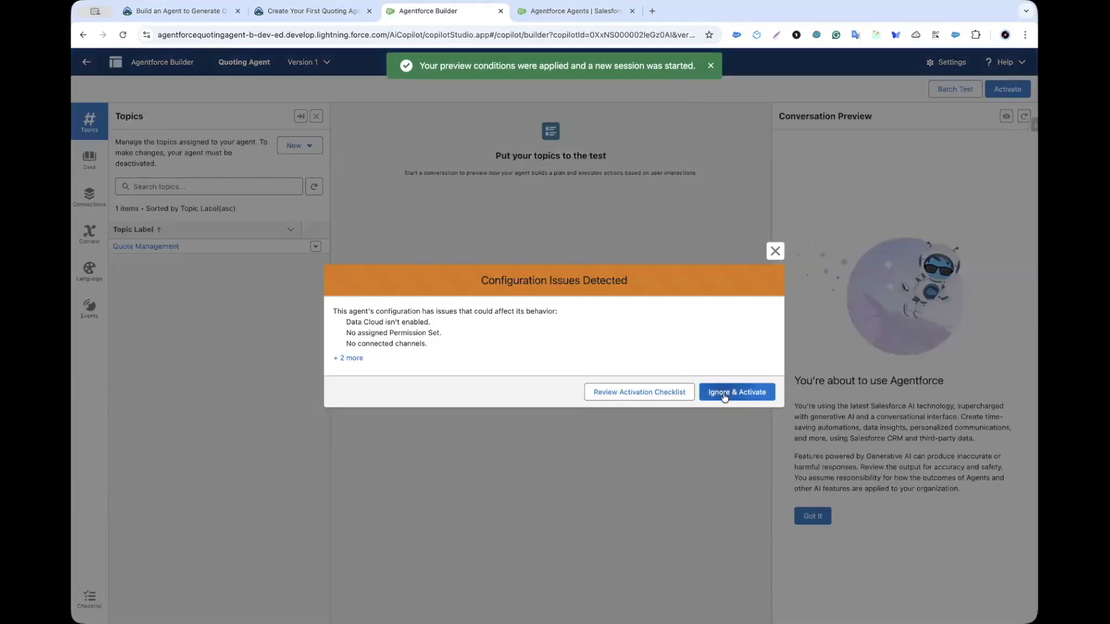
{"action": "left_click", "coordinate": [726, 394]}
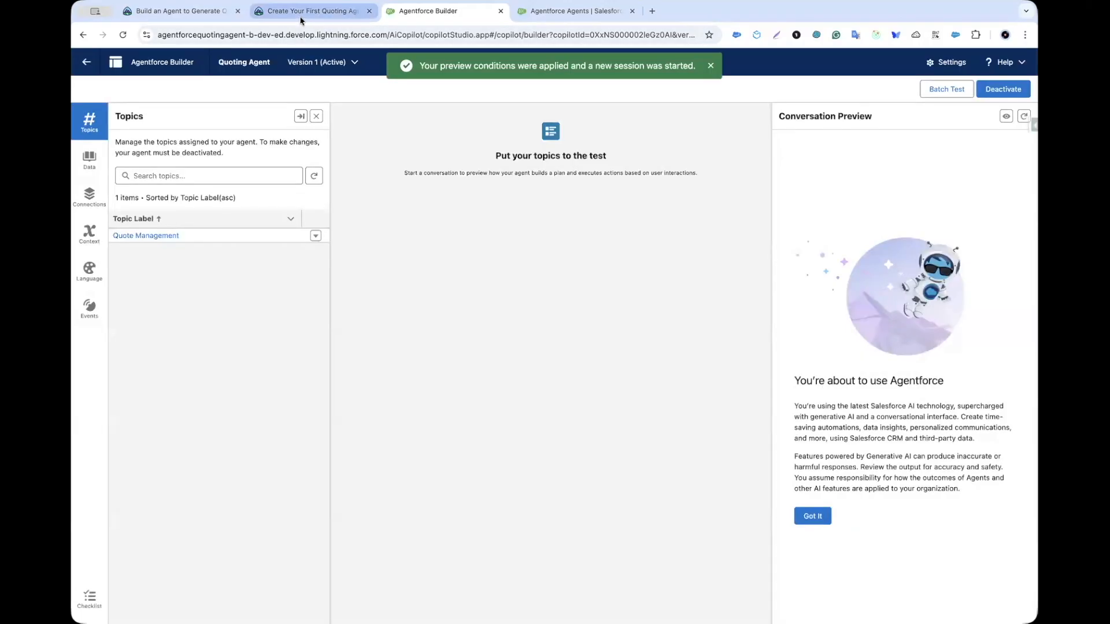
{"action": "left_click", "coordinate": [305, 11]}
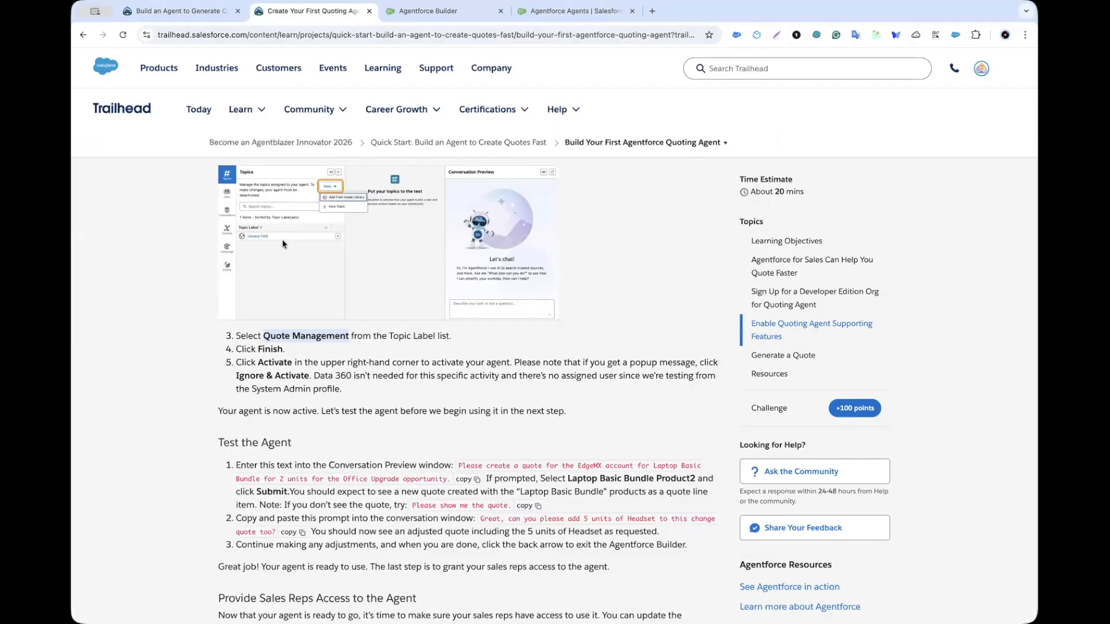
Step: Copy the Test the Agent prompt requesting an EdgeMX Laptop Basic Bundle quote for 2 units
{"action": "scroll", "coordinate": [283, 239], "scroll_direction": "up", "scroll_amount": 3}
{"action": "scroll", "coordinate": [282, 241], "scroll_direction": "up", "scroll_amount": 5}
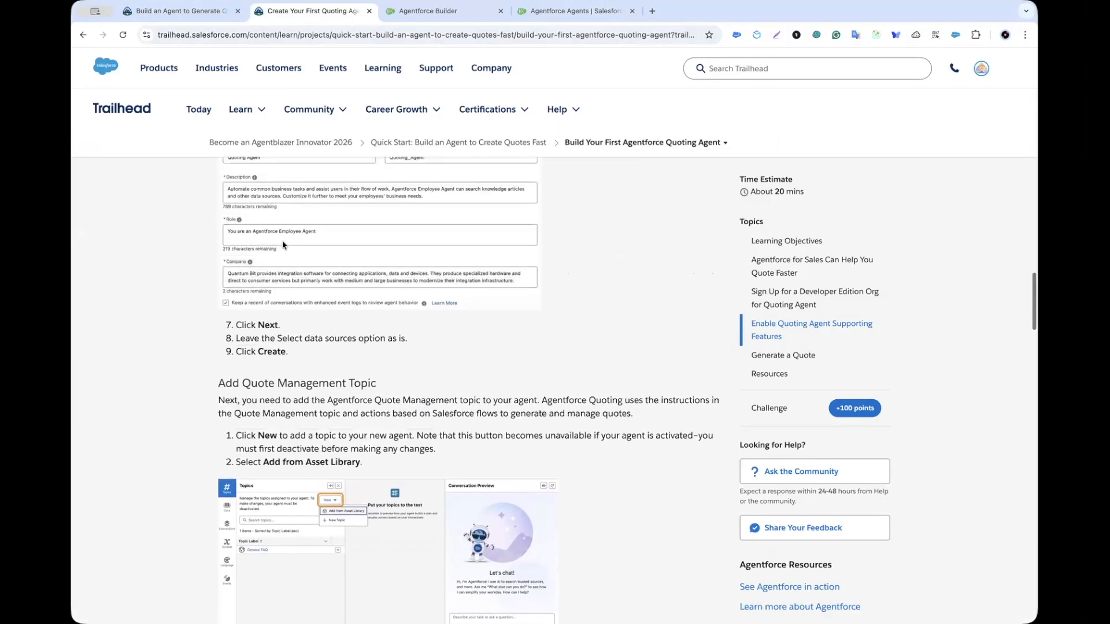
{"action": "scroll", "coordinate": [283, 245], "scroll_direction": "up", "scroll_amount": 3}
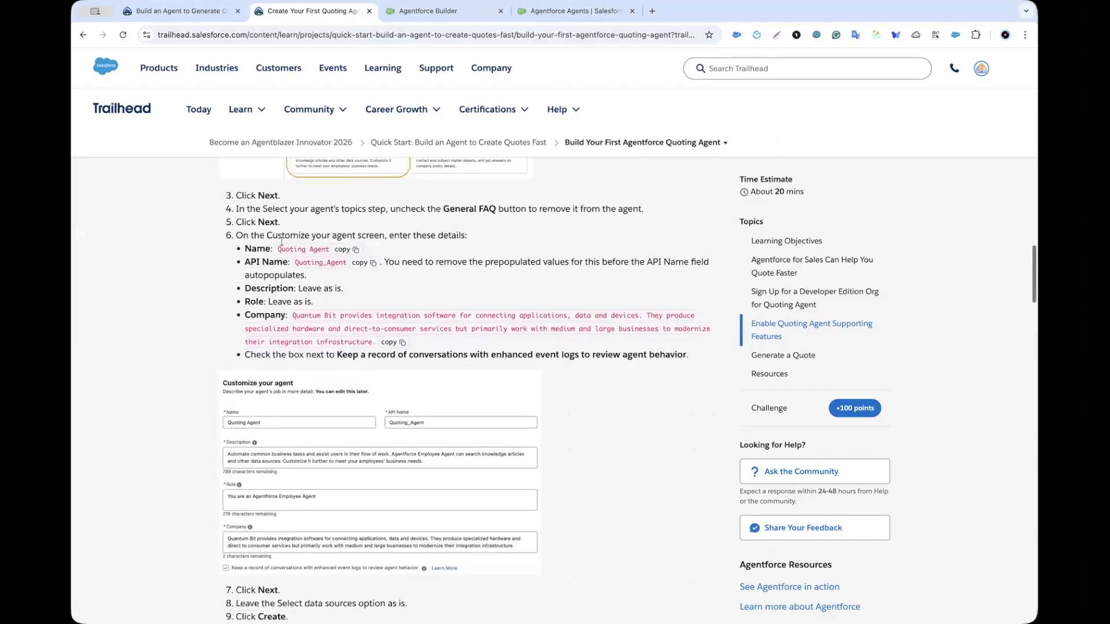
{"action": "left_click_drag", "start_coordinate": [391, 256], "coordinate": [459, 258]}
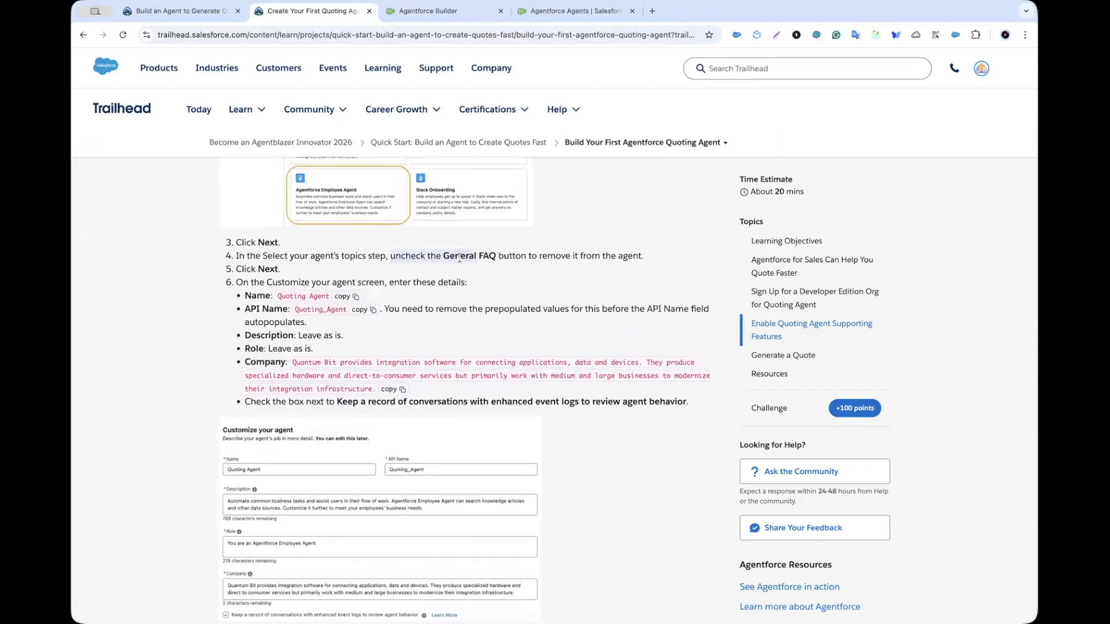
{"action": "scroll", "coordinate": [385, 283], "scroll_direction": "down", "scroll_amount": 9}
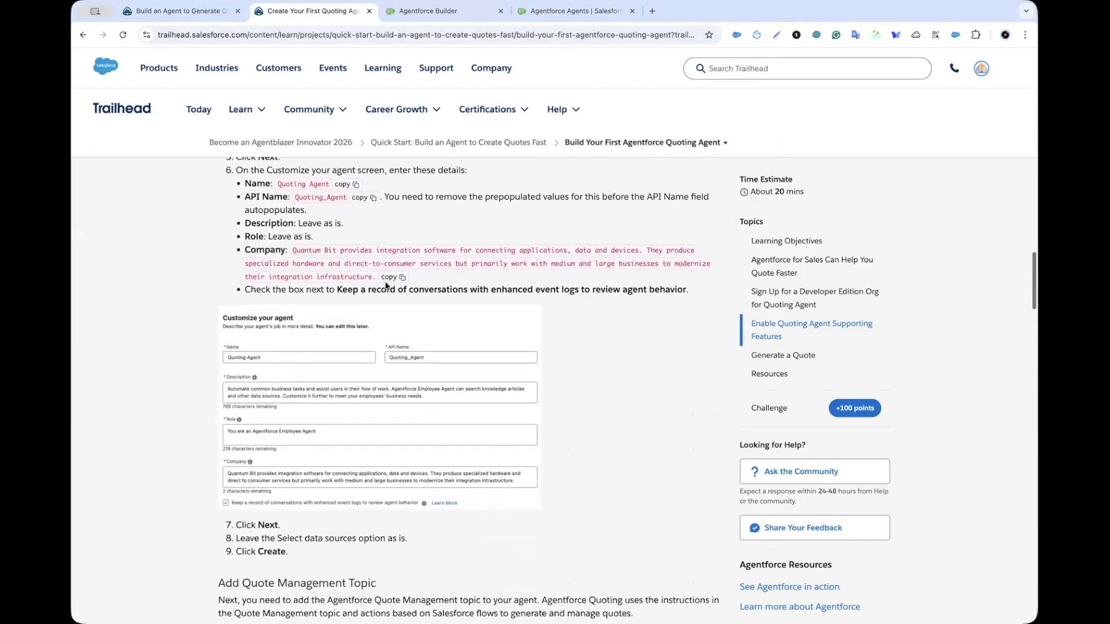
{"action": "scroll", "coordinate": [386, 286], "scroll_direction": "down", "scroll_amount": 2}
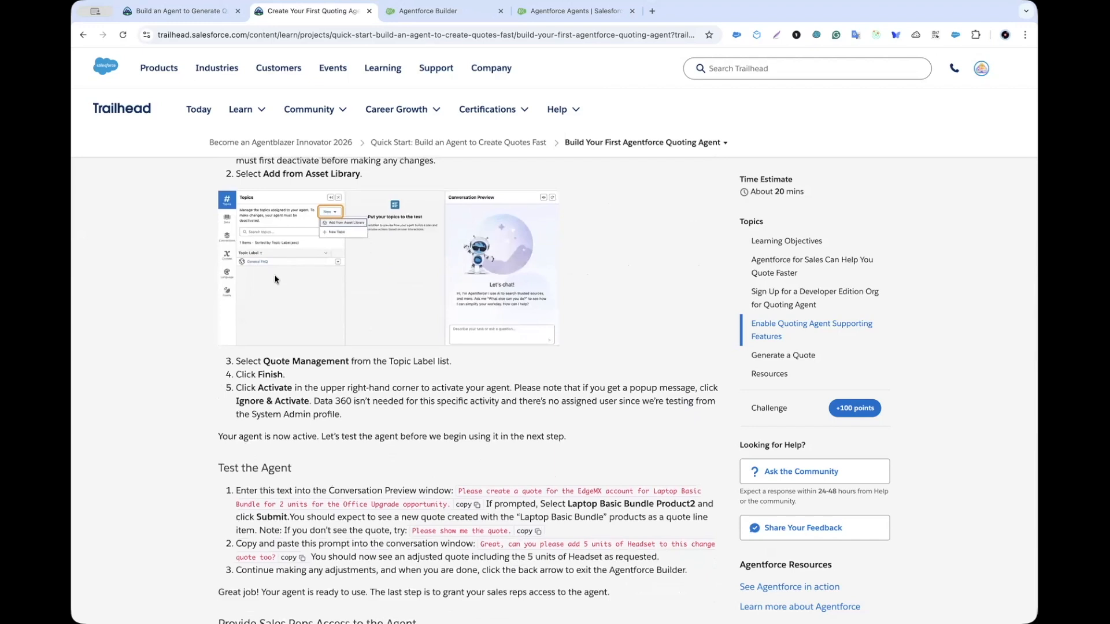
{"action": "scroll", "coordinate": [274, 280], "scroll_direction": "down", "scroll_amount": 4}
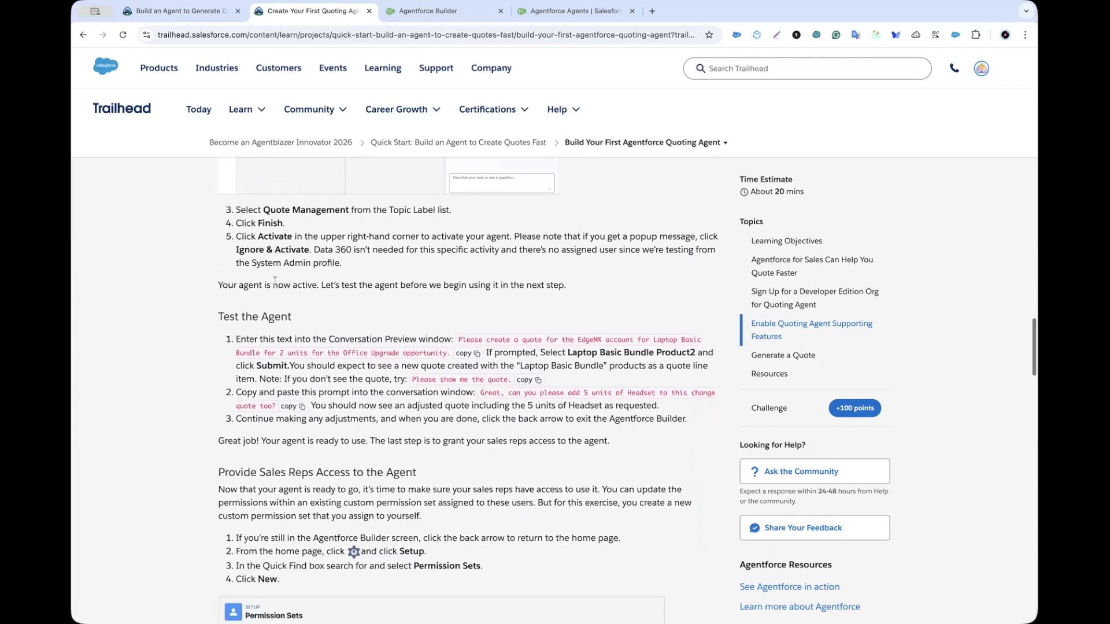
{"action": "scroll", "coordinate": [275, 281], "scroll_direction": "down", "scroll_amount": 1}
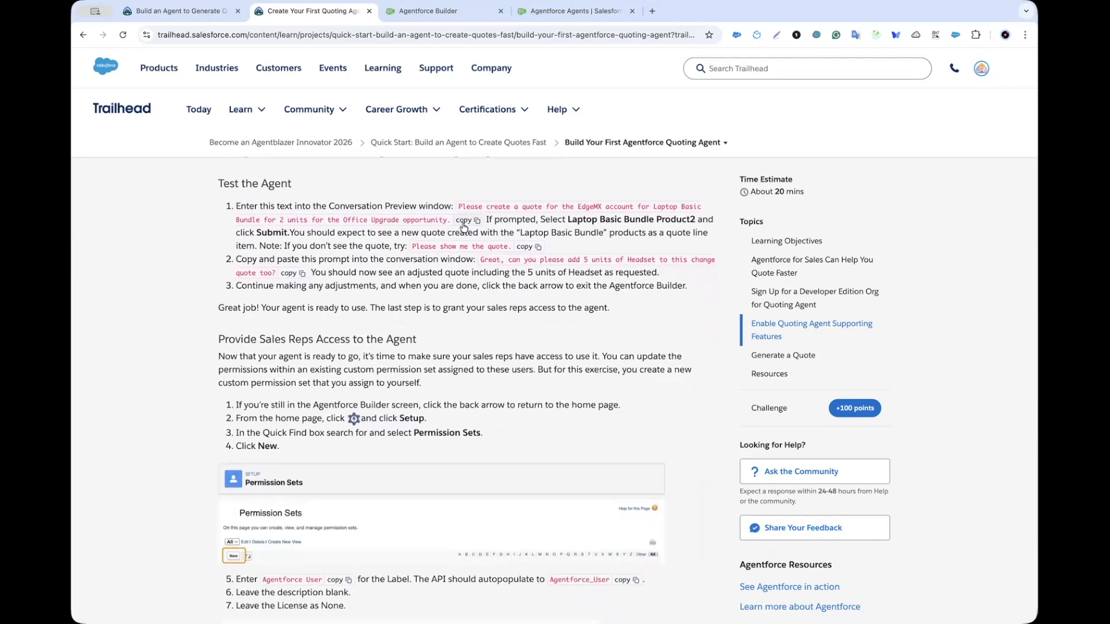
{"action": "left_click", "coordinate": [464, 221]}
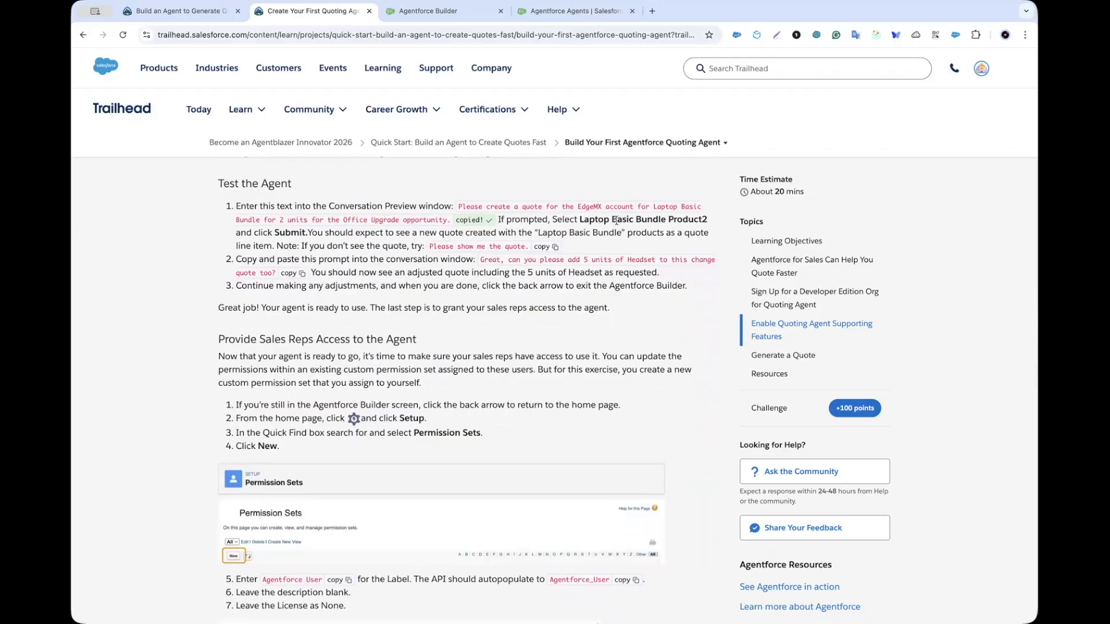
{"action": "scroll", "coordinate": [484, 243], "scroll_direction": "down", "scroll_amount": 1}
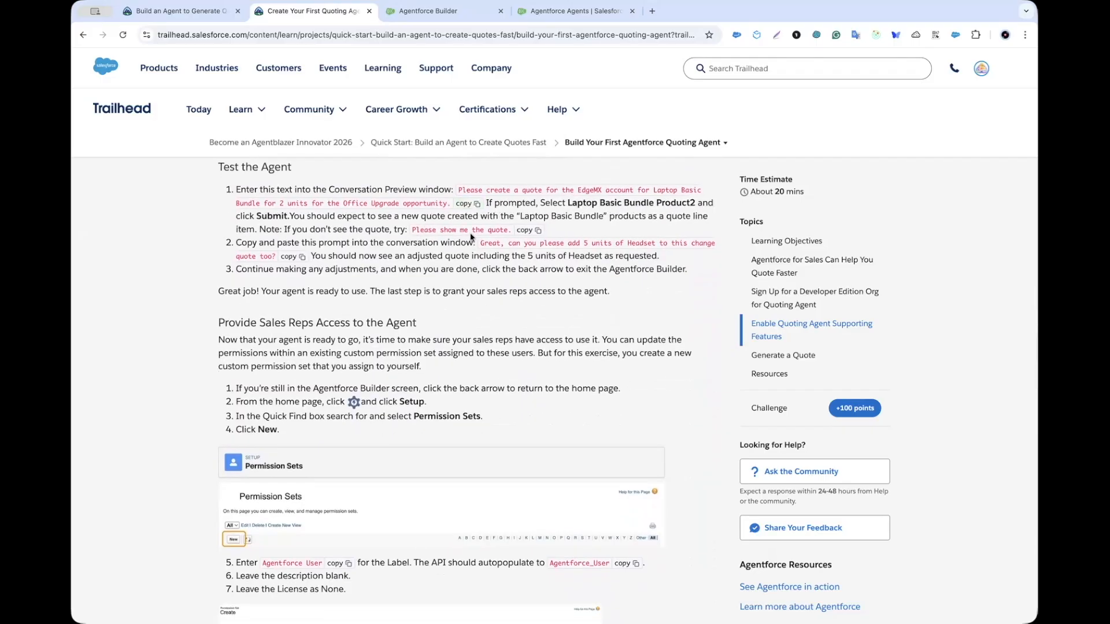
Step: Send the copied EdgeMX quote request to the Quoting Agent in the Conversation Preview
{"action": "left_click", "coordinate": [428, 14]}
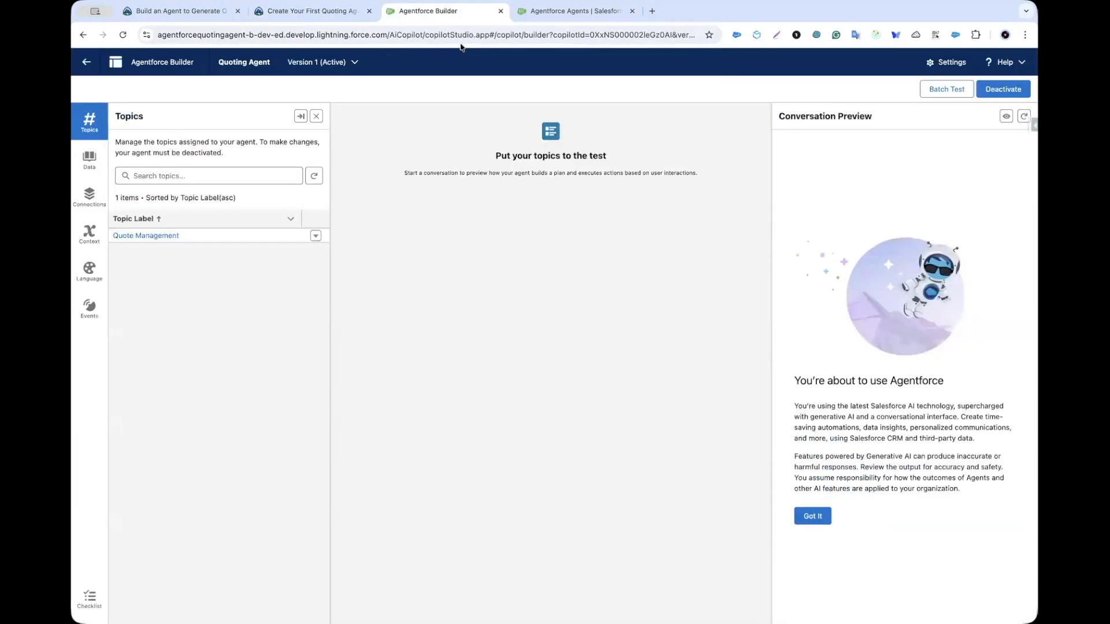
{"action": "left_click", "coordinate": [815, 518]}
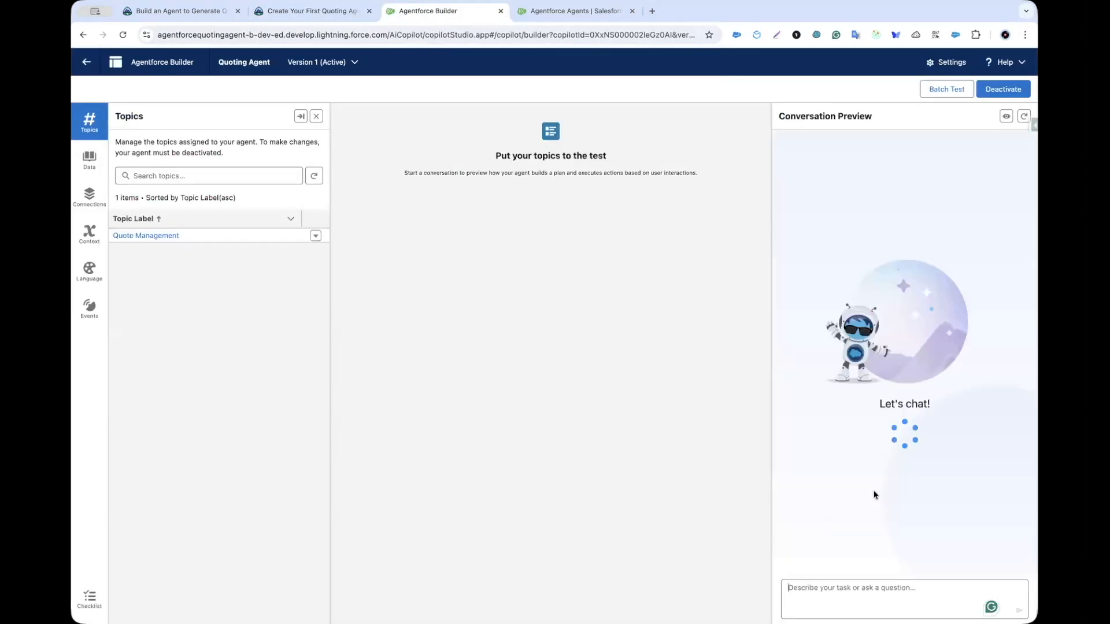
{"action": "left_click", "coordinate": [821, 584]}
{"action": "key", "text": "ctrl+v"}
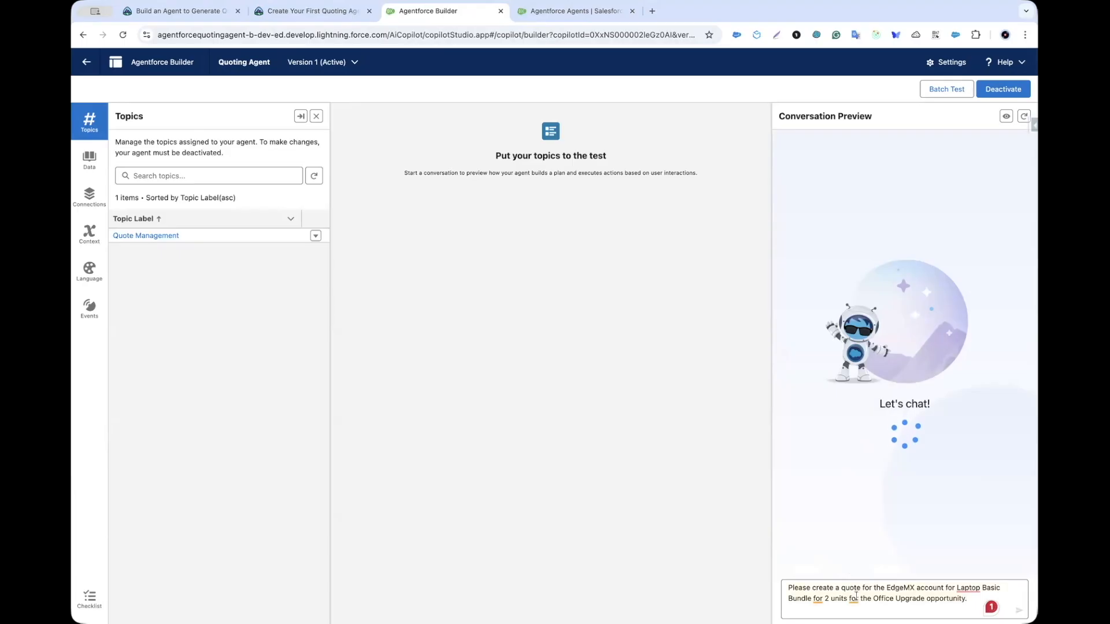
{"action": "key", "text": "Return"}
Step: Ask the agent 'Please show me the quote'
{"action": "type", "text": "Please shoe"}
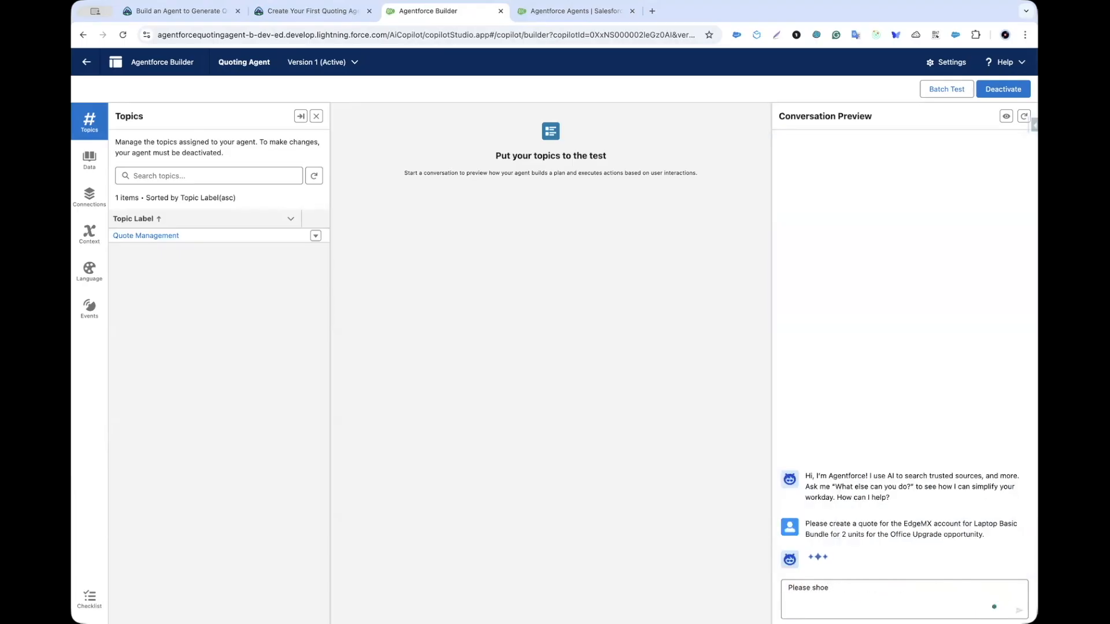
{"action": "key", "text": "BackSpace"}
{"action": "key", "text": "BackSpace"}
{"action": "type", "text": "w me the quote"}
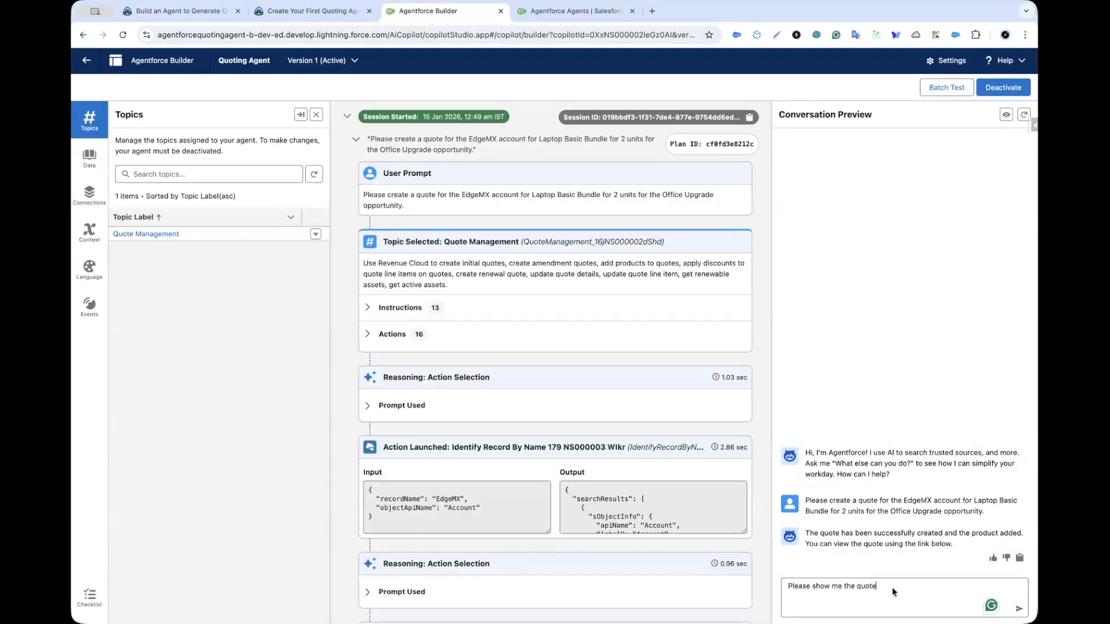
{"action": "key", "text": "Return"}
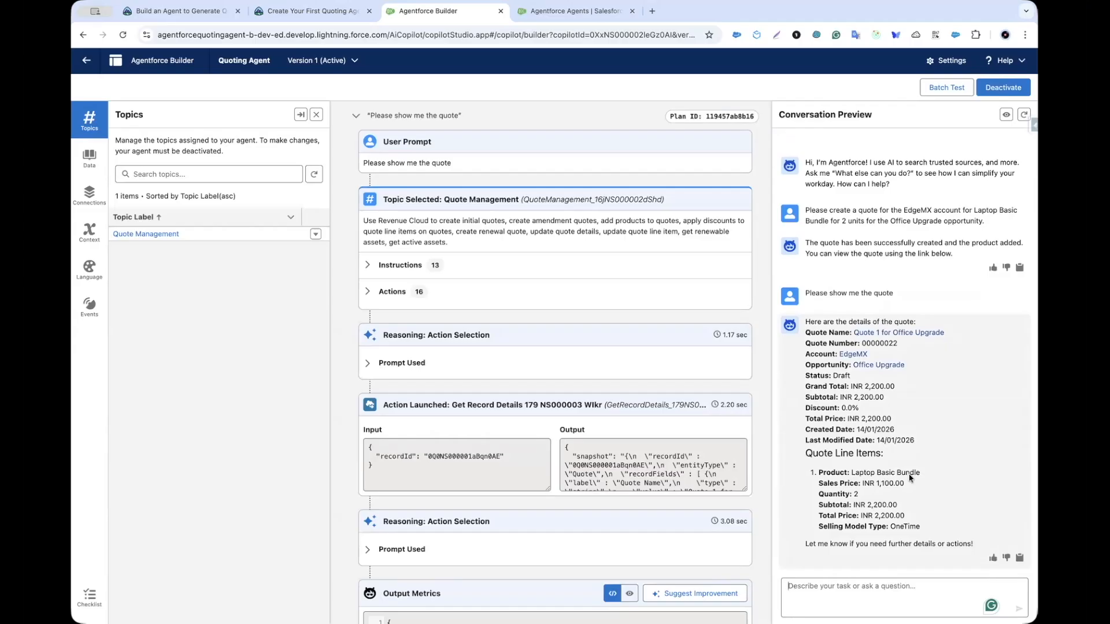
Step: Copy the Headset prompt from Trailhead and send it to the Quoting Agent, adding 5 Headsets
{"action": "left_click", "coordinate": [332, 17]}
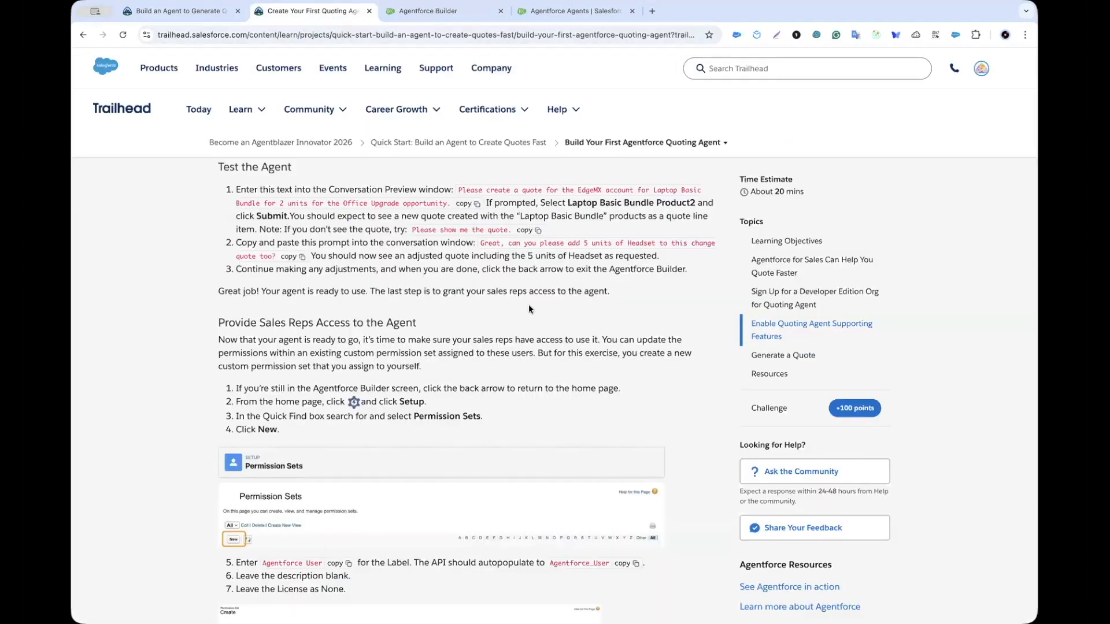
{"action": "scroll", "coordinate": [520, 289], "scroll_direction": "down", "scroll_amount": 1}
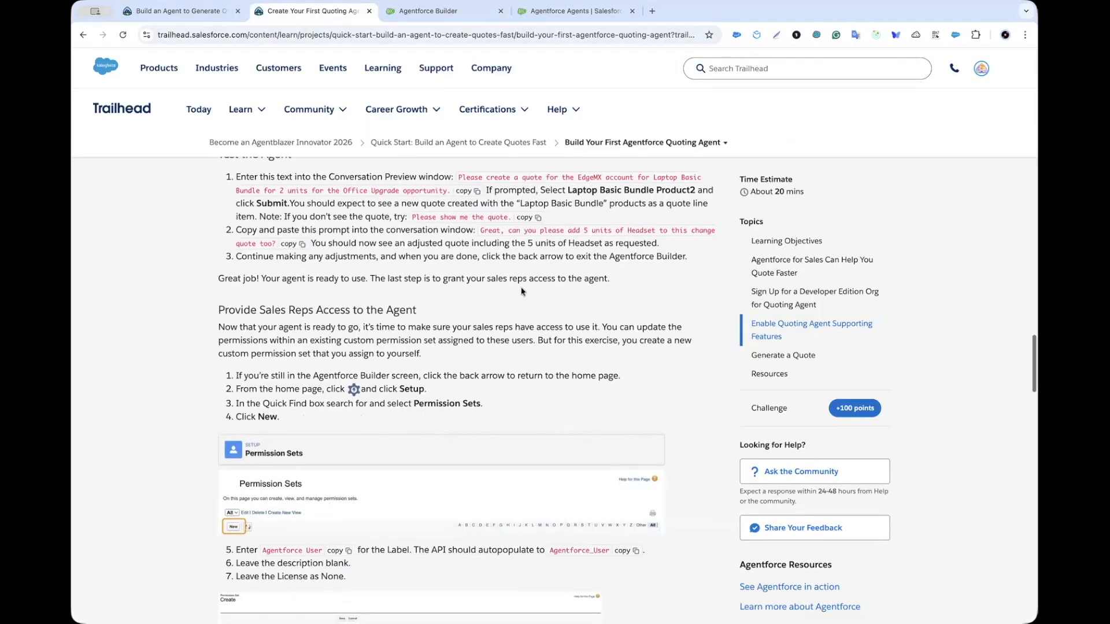
{"action": "left_click", "coordinate": [288, 245]}
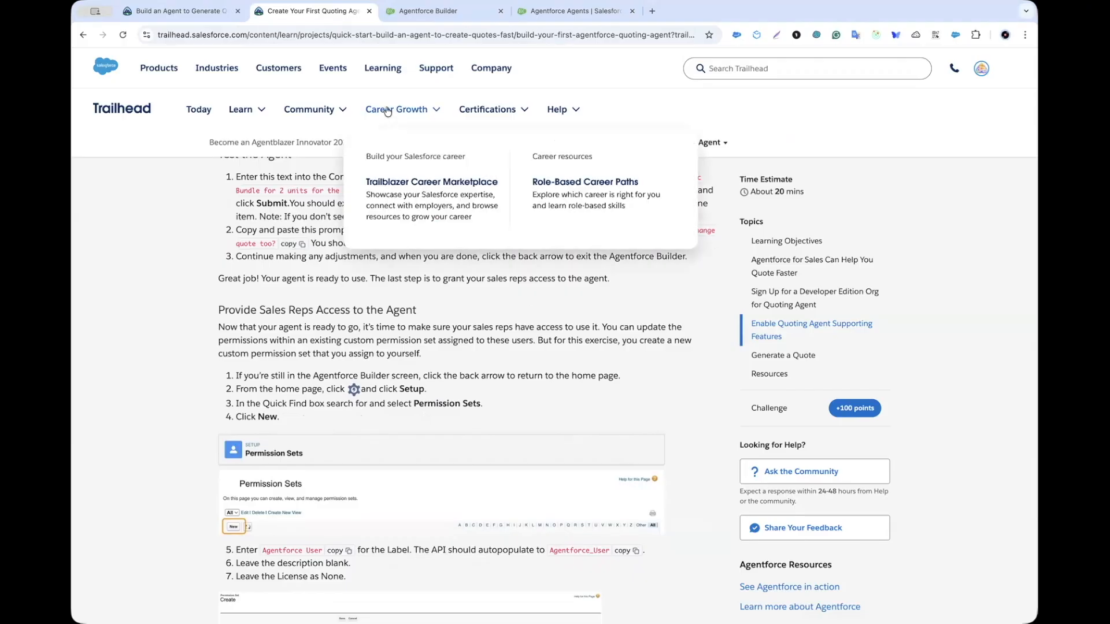
{"action": "left_click", "coordinate": [428, 11]}
{"action": "key", "text": "ctrl+v"}
{"action": "key", "text": "Return"}
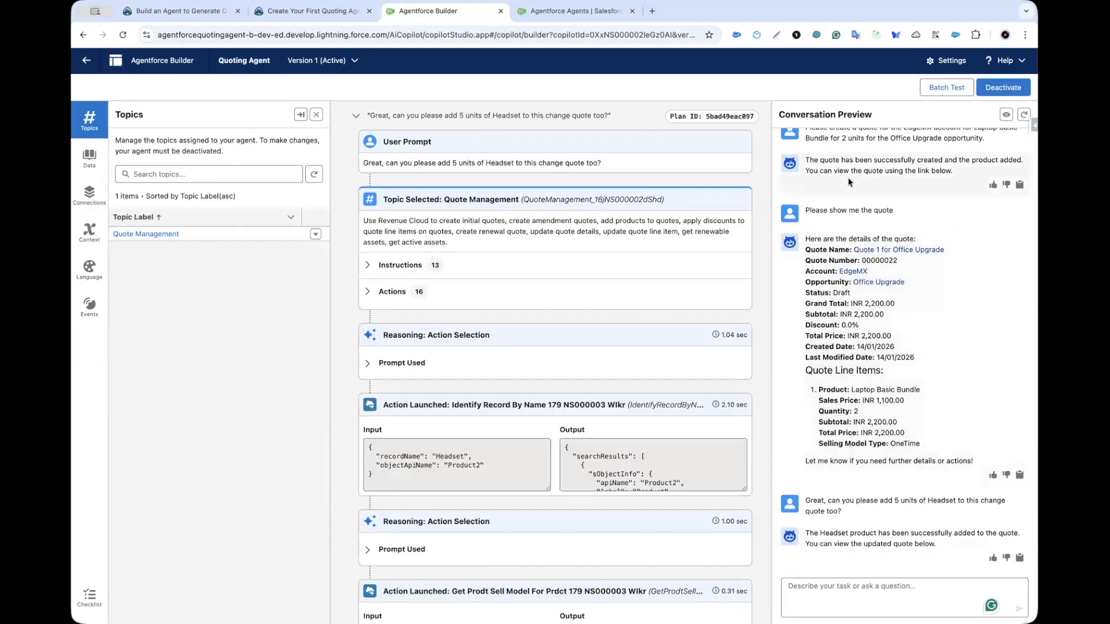
Step: Resend 'Please show me the quote' to see the updated quote with 5 Headsets
{"action": "triple_click", "coordinate": [840, 207]}
{"action": "key", "text": "super+c"}
{"action": "left_click", "coordinate": [841, 584]}
{"action": "key", "text": "super+v"}
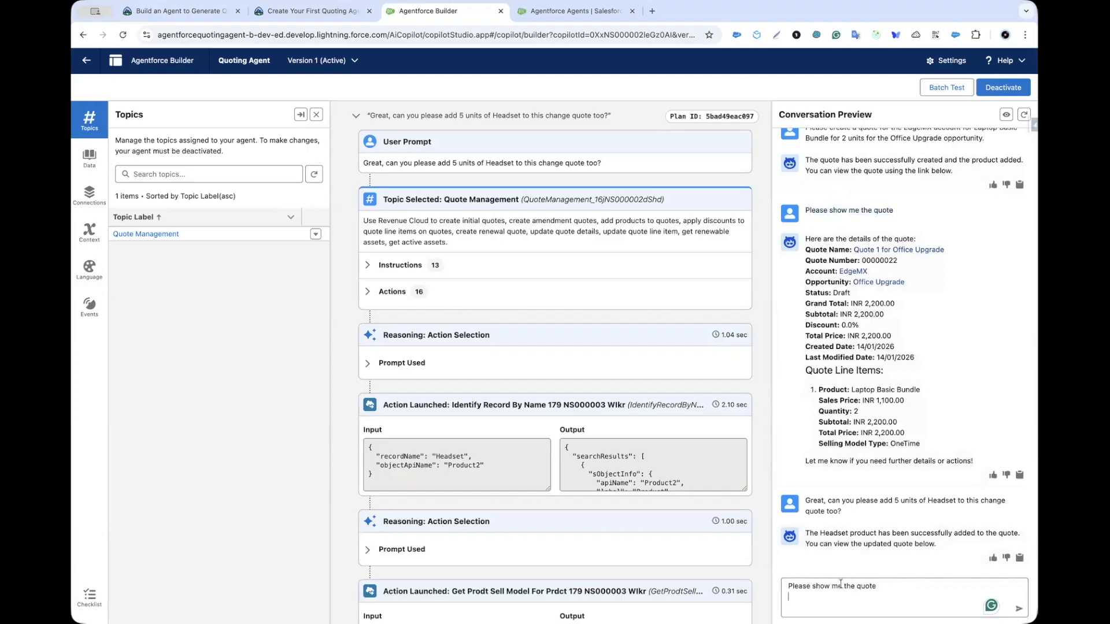
{"action": "key", "text": "Return"}
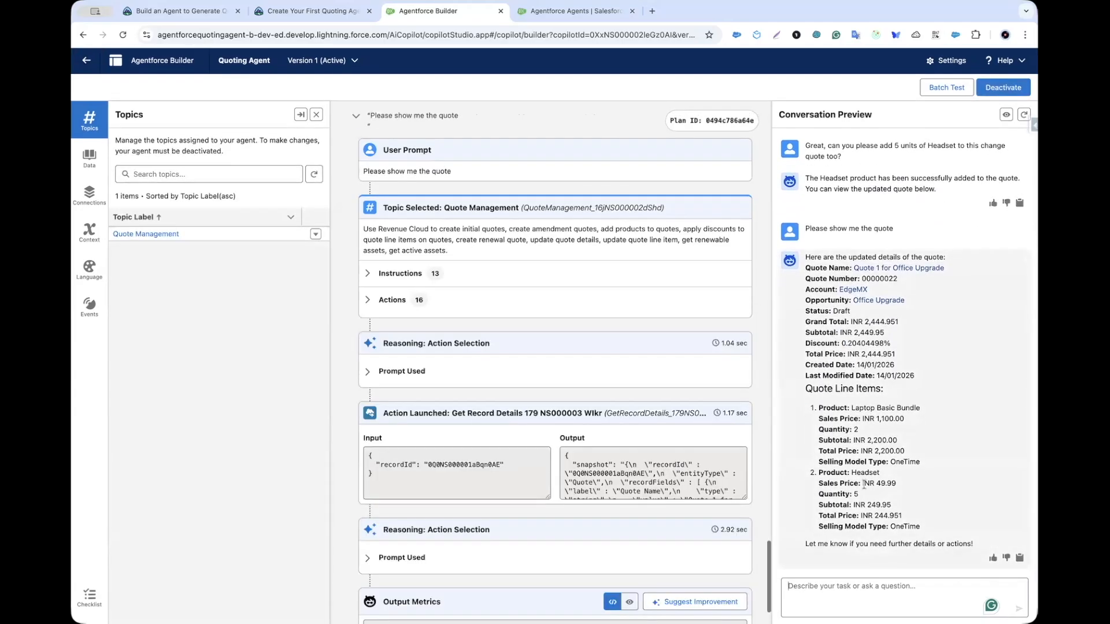
Step: Leave Agentforce Builder, confirming the exit, and return to the Trailhead instructions
{"action": "left_click", "coordinate": [86, 60]}
{"action": "key", "text": "Return"}
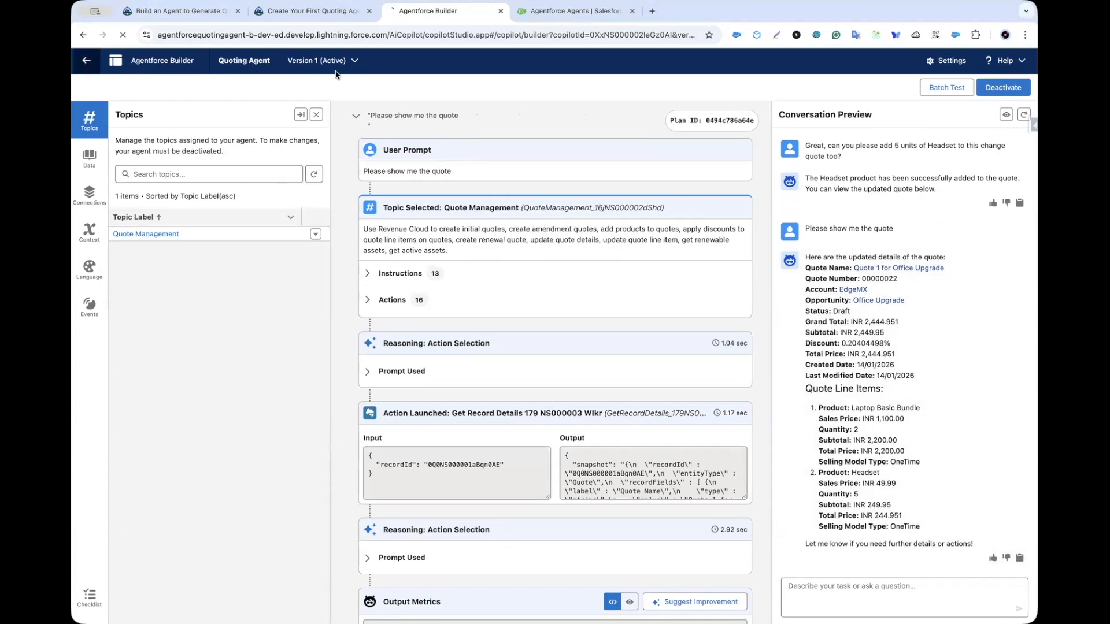
{"action": "left_click", "coordinate": [316, 11]}
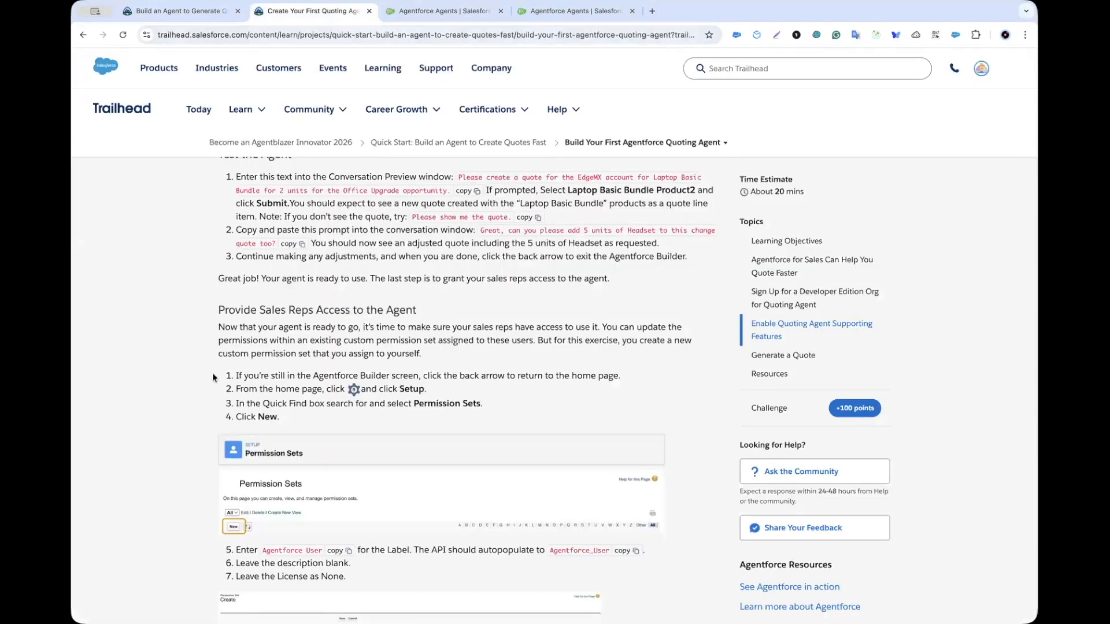
Step: Read the Provide Sales Reps Access steps and copy the 'Agentforce User' label from step 5
{"action": "scroll", "coordinate": [212, 373], "scroll_direction": "down", "scroll_amount": 3}
{"action": "scroll", "coordinate": [305, 311], "scroll_direction": "down", "scroll_amount": 1}
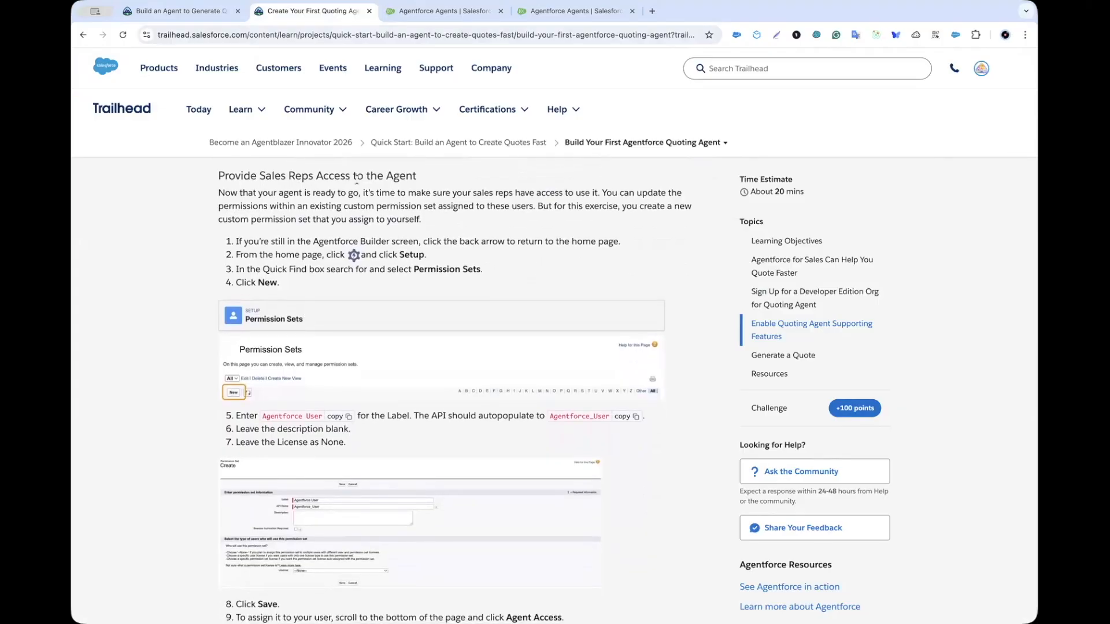
{"action": "left_click_drag", "start_coordinate": [315, 241], "coordinate": [368, 241]}
{"action": "left_click_drag", "start_coordinate": [425, 268], "coordinate": [466, 270]}
{"action": "scroll", "coordinate": [450, 272], "scroll_direction": "down", "scroll_amount": 1}
{"action": "left_click", "coordinate": [270, 261]}
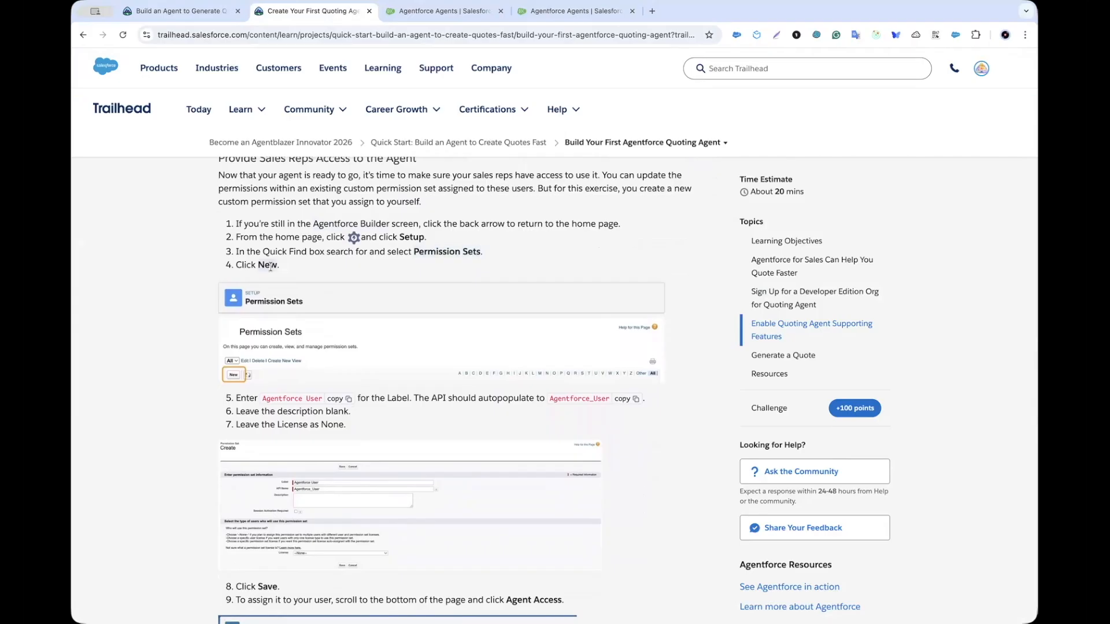
{"action": "scroll", "coordinate": [270, 267], "scroll_direction": "down", "scroll_amount": 2}
{"action": "scroll", "coordinate": [270, 267], "scroll_direction": "down", "scroll_amount": 2}
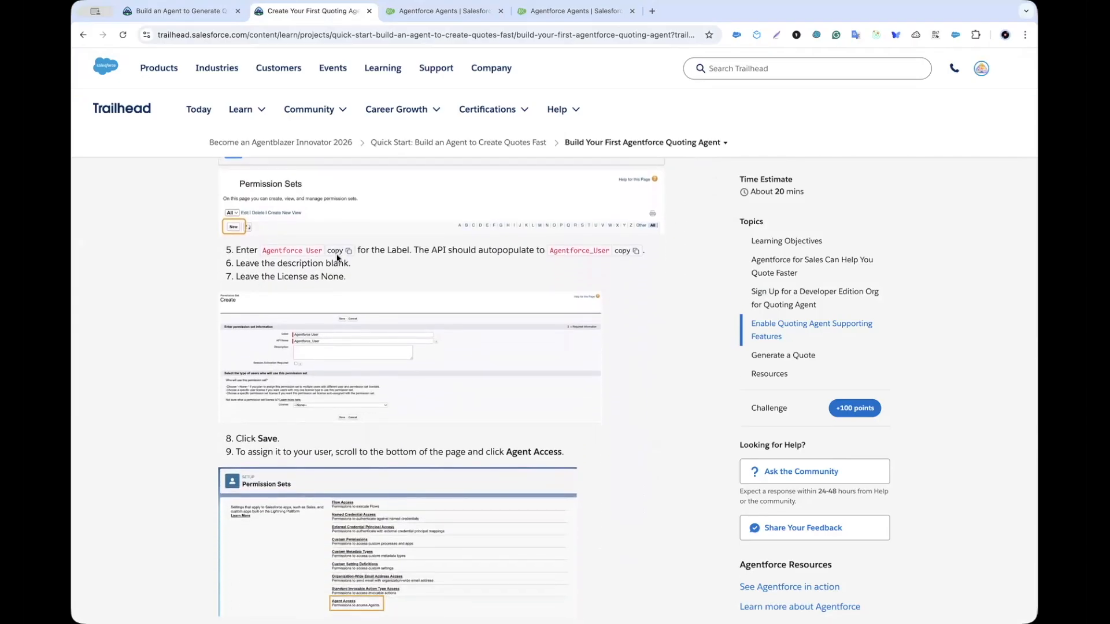
{"action": "left_click", "coordinate": [336, 251]}
{"action": "scroll", "coordinate": [299, 278], "scroll_direction": "down", "scroll_amount": 2}
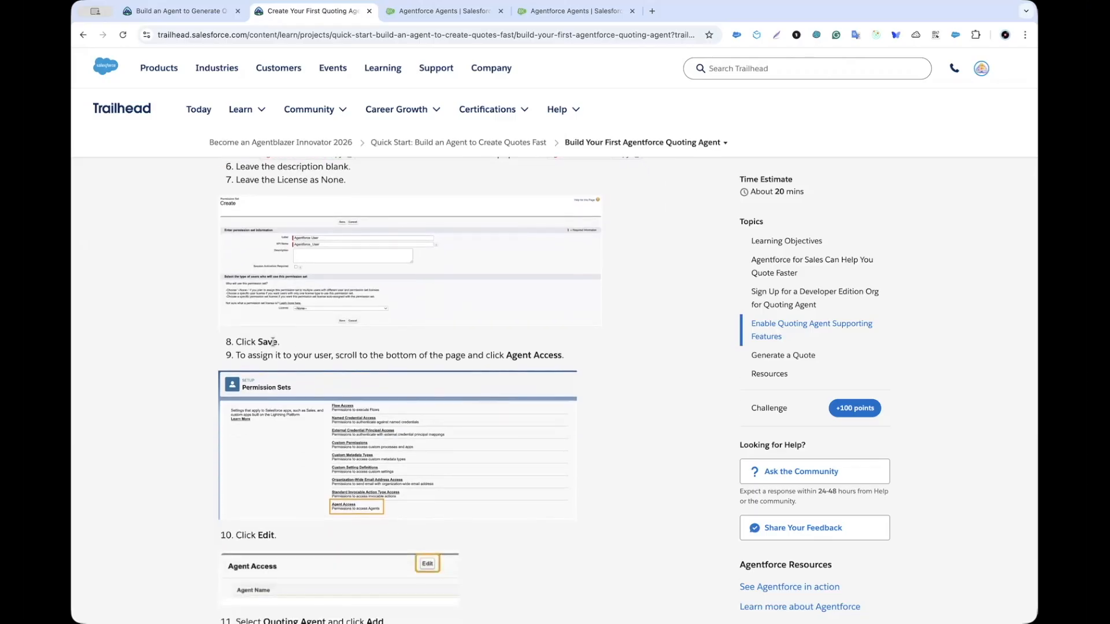
{"action": "scroll", "coordinate": [272, 342], "scroll_direction": "down", "scroll_amount": 2}
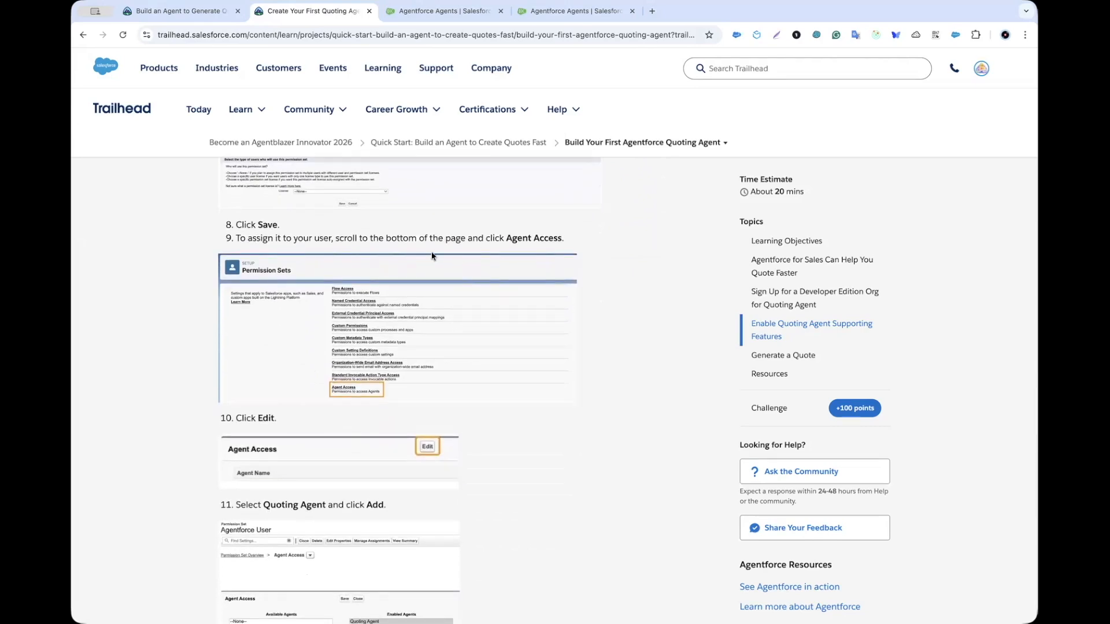
{"action": "left_click", "coordinate": [412, 14]}
Step: Create a permission set labelled 'Agentforce User' with API name Agentforce_User
{"action": "left_click", "coordinate": [145, 111]}
{"action": "key", "text": "ctrl+v"}
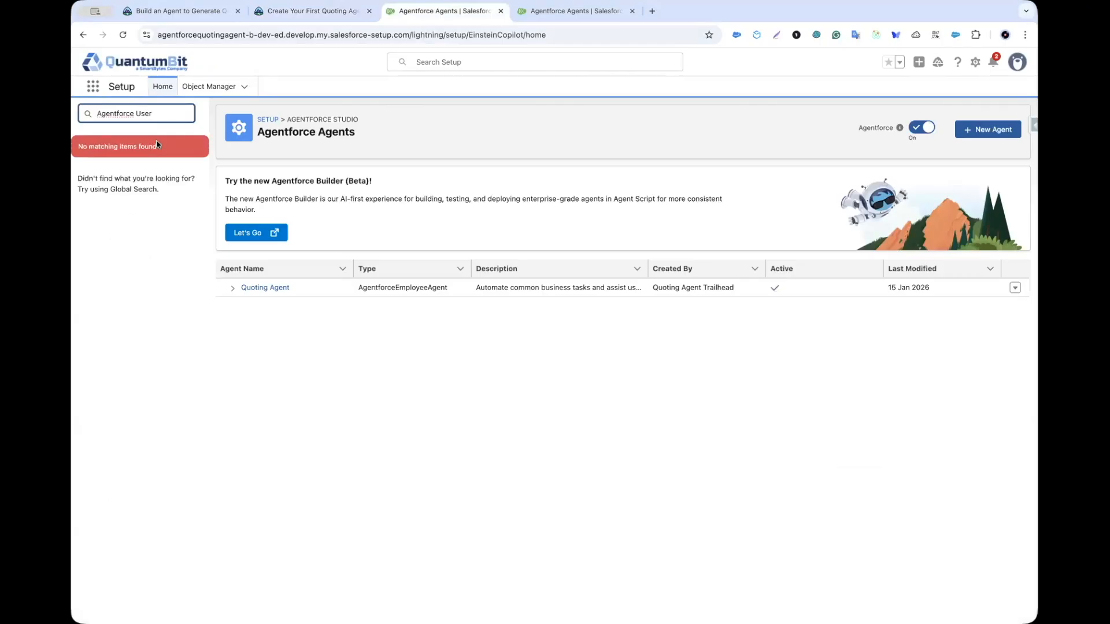
{"action": "key", "text": "ctrl+a"}
{"action": "type", "text": "p"}
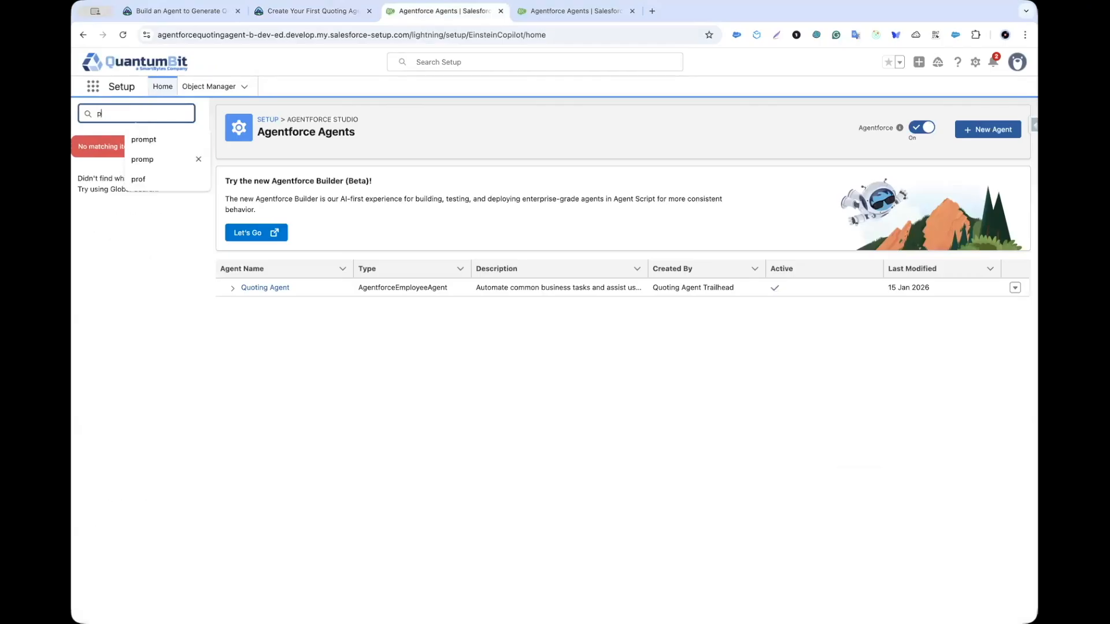
{"action": "type", "text": "ermission set"}
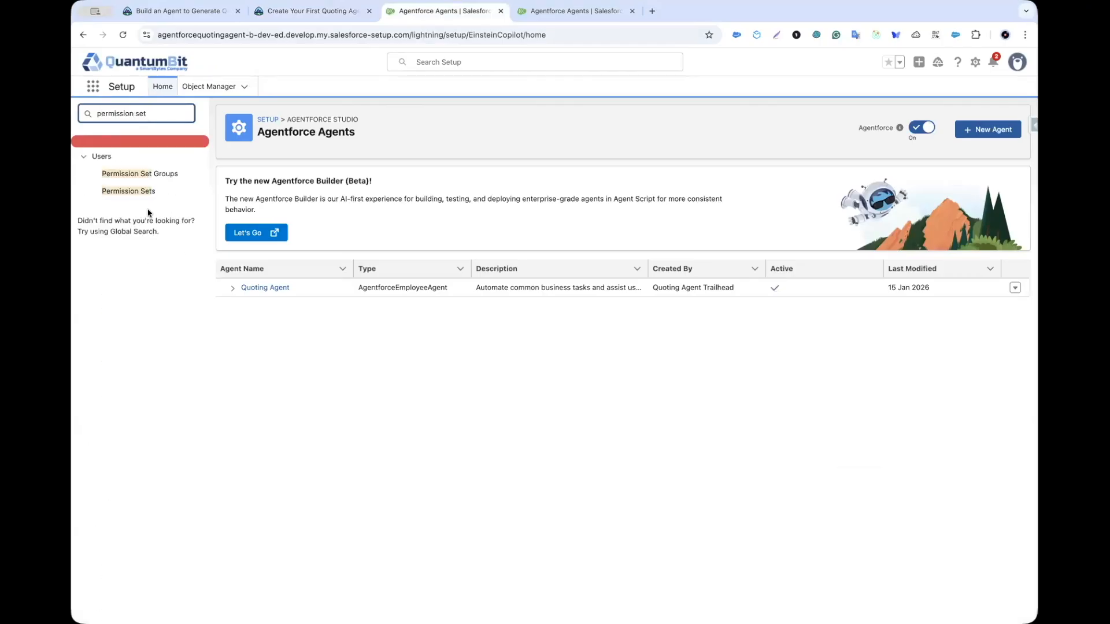
{"action": "left_click", "coordinate": [143, 192]}
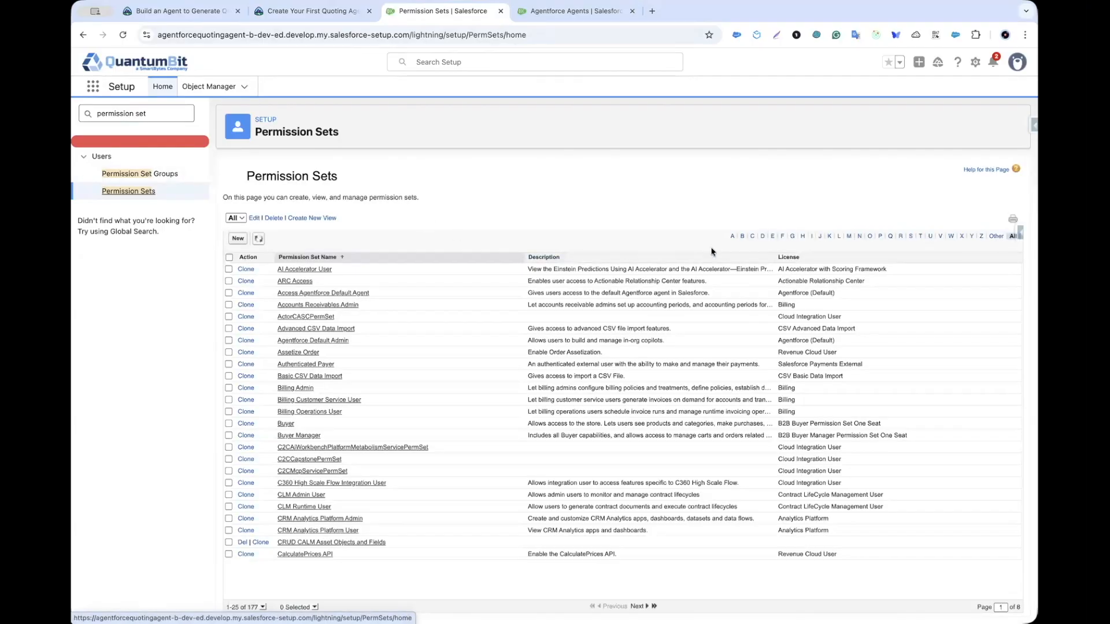
{"action": "left_click", "coordinate": [245, 238]}
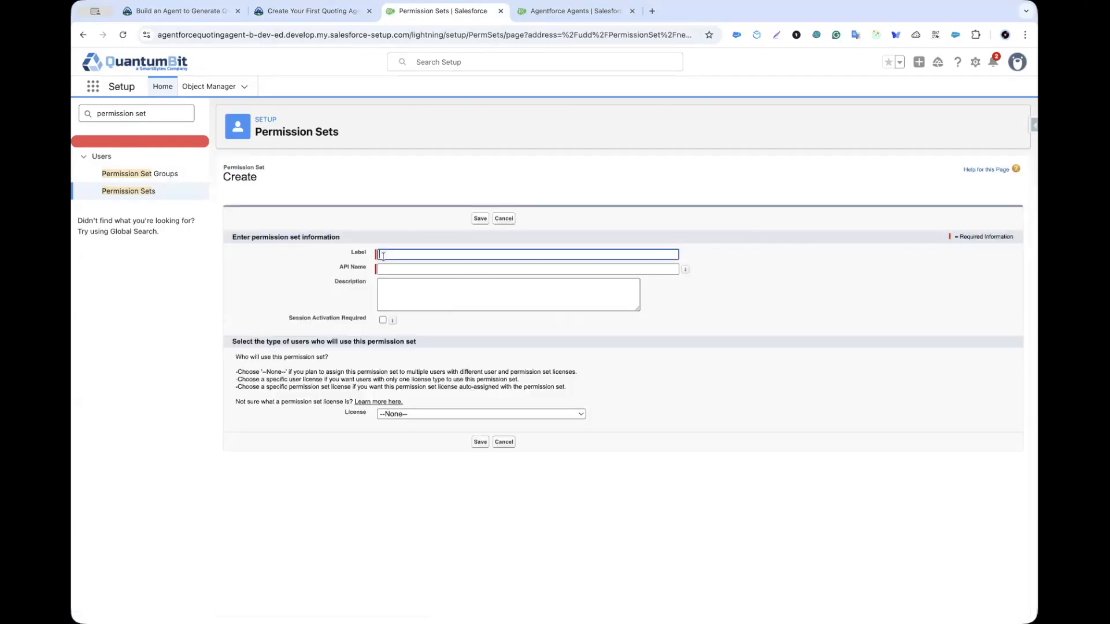
{"action": "key", "text": "super+v"}
{"action": "key", "text": "Tab"}
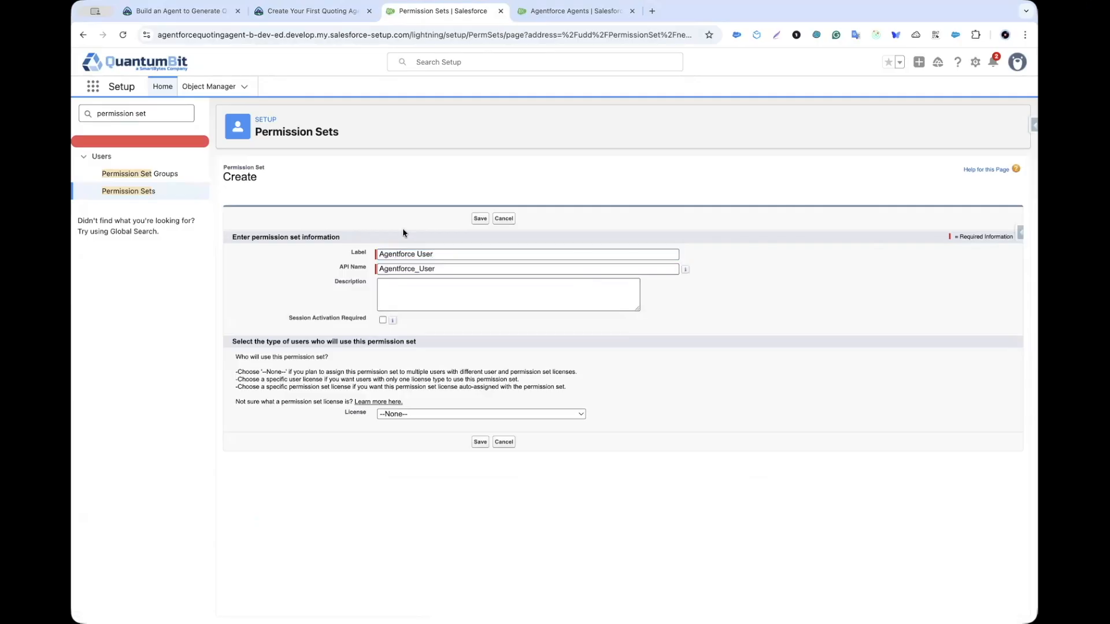
{"action": "left_click", "coordinate": [480, 218]}
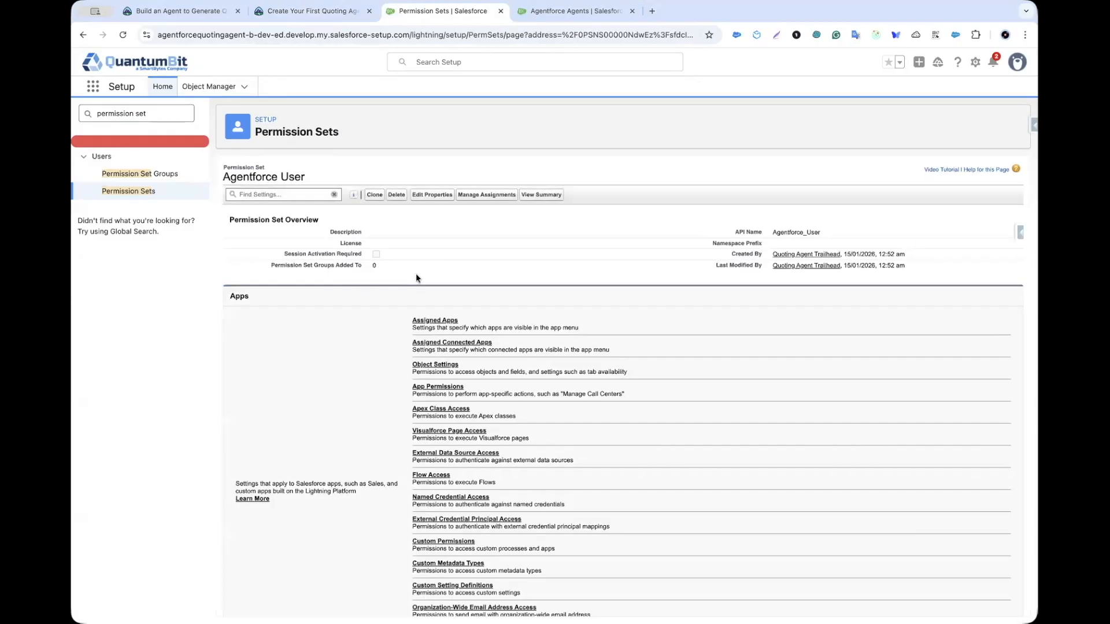
{"action": "scroll", "coordinate": [452, 393], "scroll_direction": "down", "scroll_amount": 5}
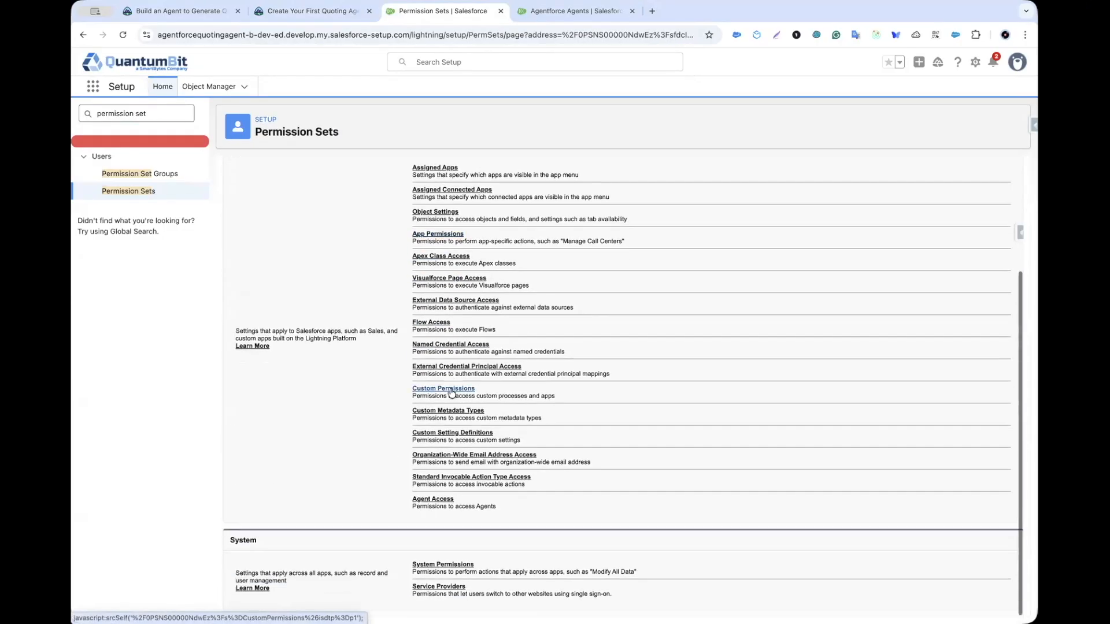
Step: Enable Quoting Agent in the Agentforce User permission set's Agent Access, then return to Trailhead
{"action": "left_click", "coordinate": [434, 500]}
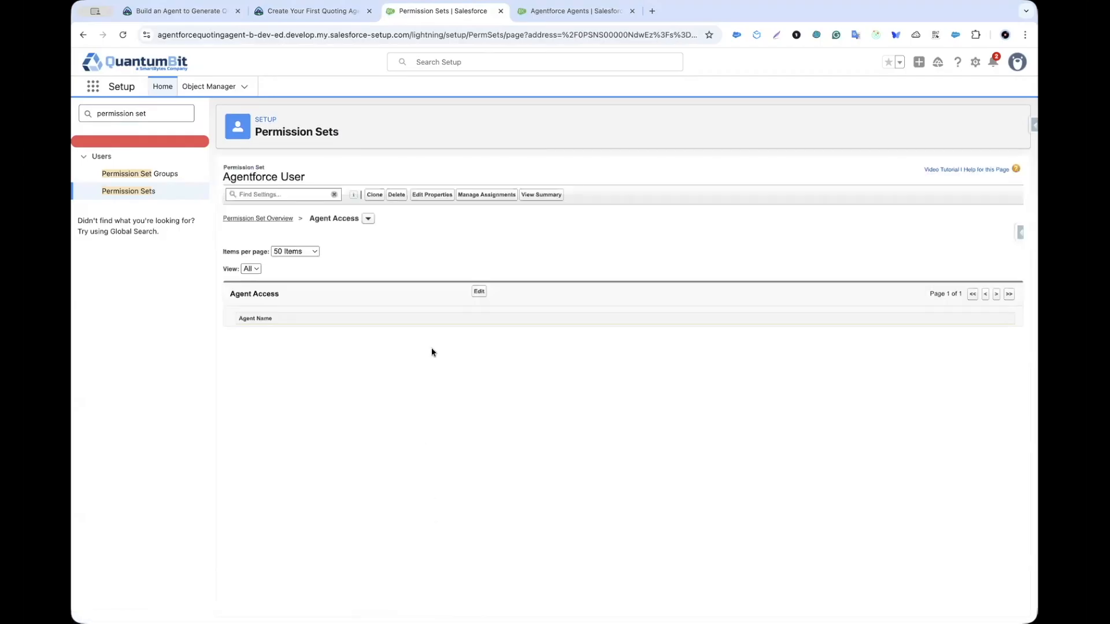
{"action": "left_click", "coordinate": [478, 292]}
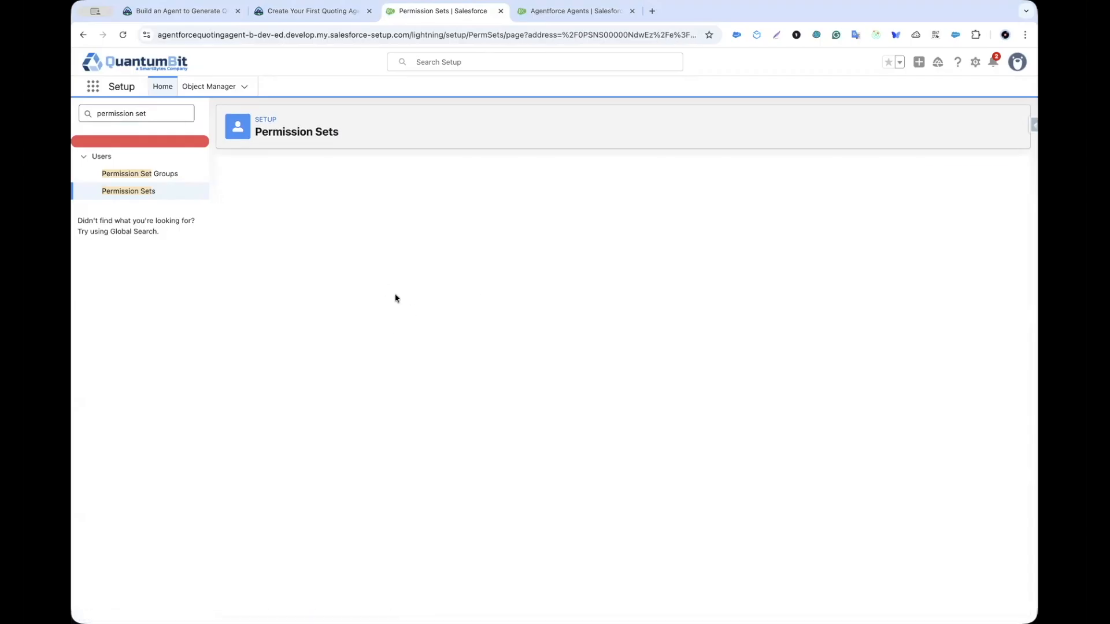
{"action": "left_click", "coordinate": [345, 326]}
{"action": "left_click", "coordinate": [420, 378]}
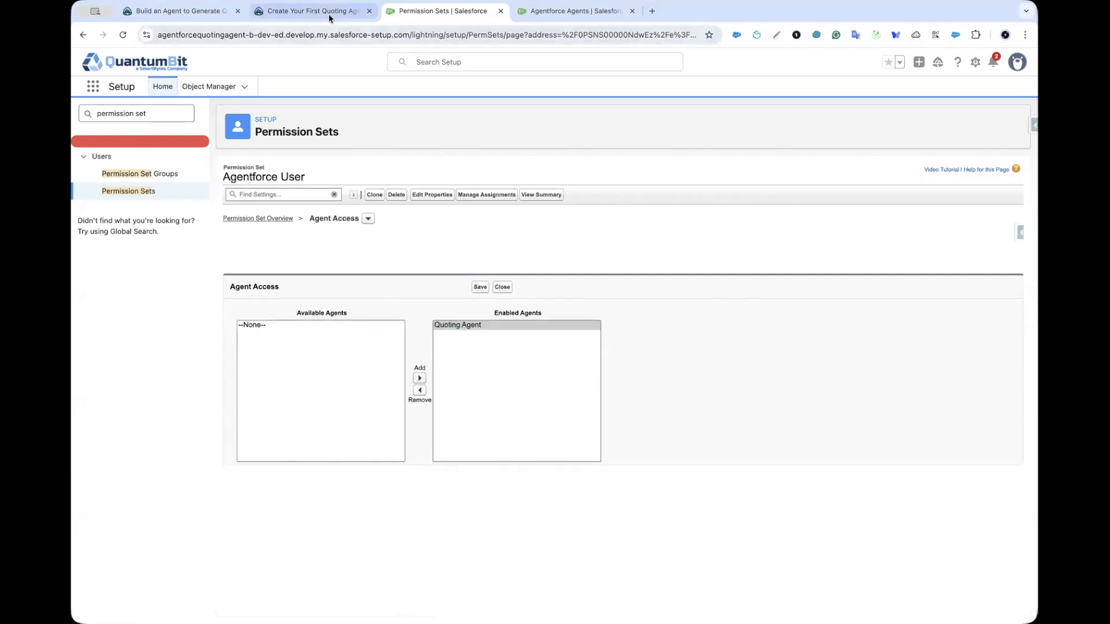
{"action": "left_click", "coordinate": [329, 16]}
{"action": "scroll", "coordinate": [270, 413], "scroll_direction": "down", "scroll_amount": 2}
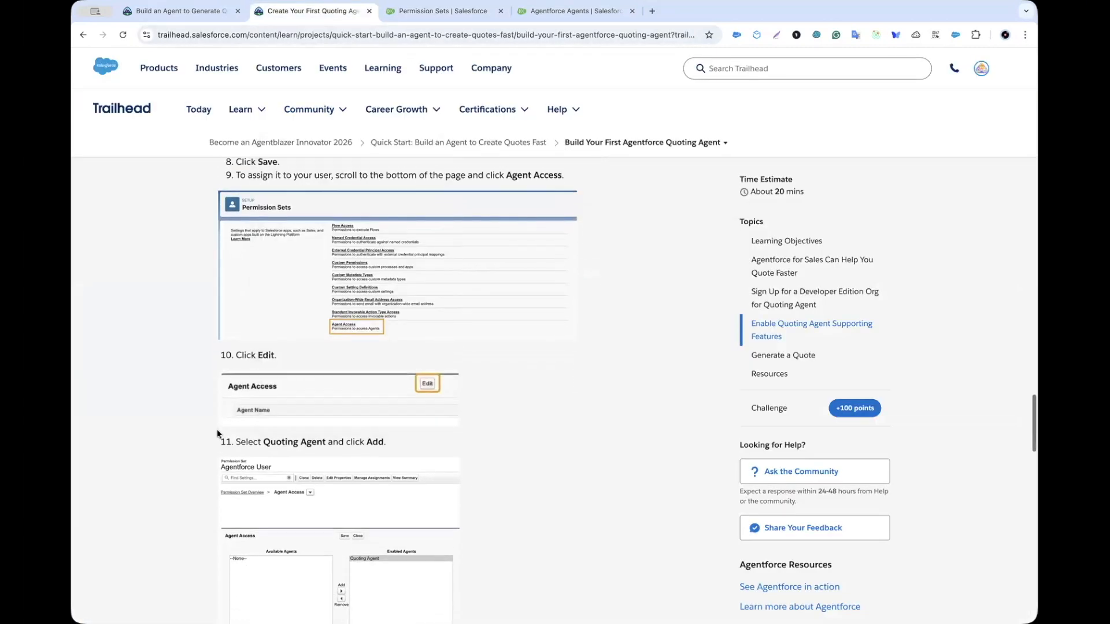
Step: Read Trailhead steps 12–17, then open the Agentforce User permission set's user assignments in Setup
{"action": "scroll", "coordinate": [405, 370], "scroll_direction": "down", "scroll_amount": 4}
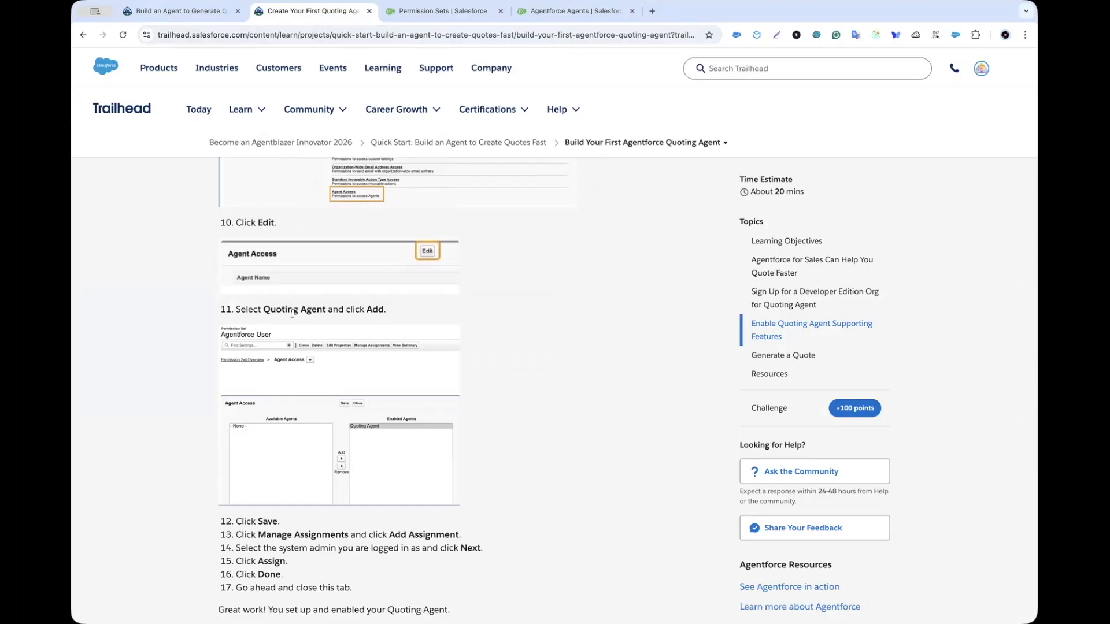
{"action": "scroll", "coordinate": [299, 314], "scroll_direction": "down", "scroll_amount": 5}
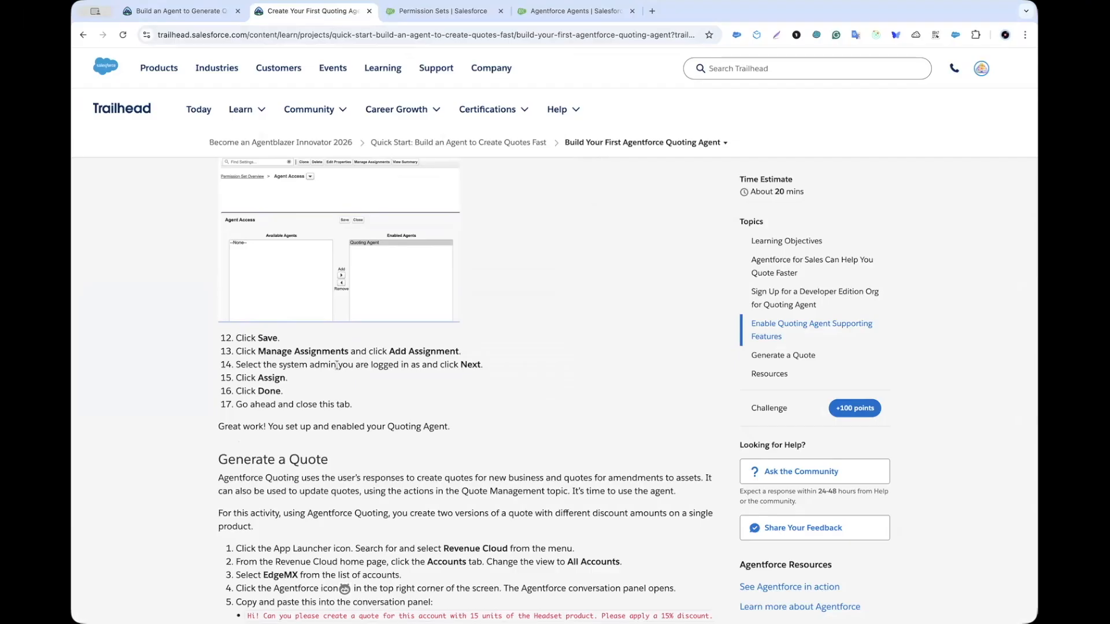
{"action": "scroll", "coordinate": [260, 381], "scroll_direction": "down", "scroll_amount": 2}
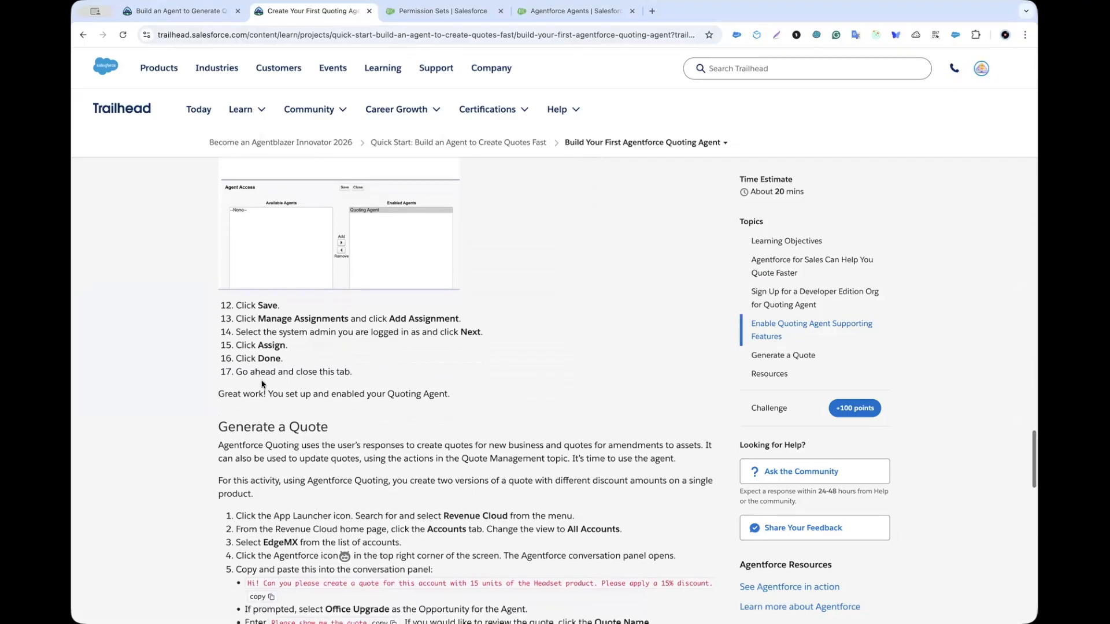
{"action": "scroll", "coordinate": [261, 381], "scroll_direction": "down", "scroll_amount": 3}
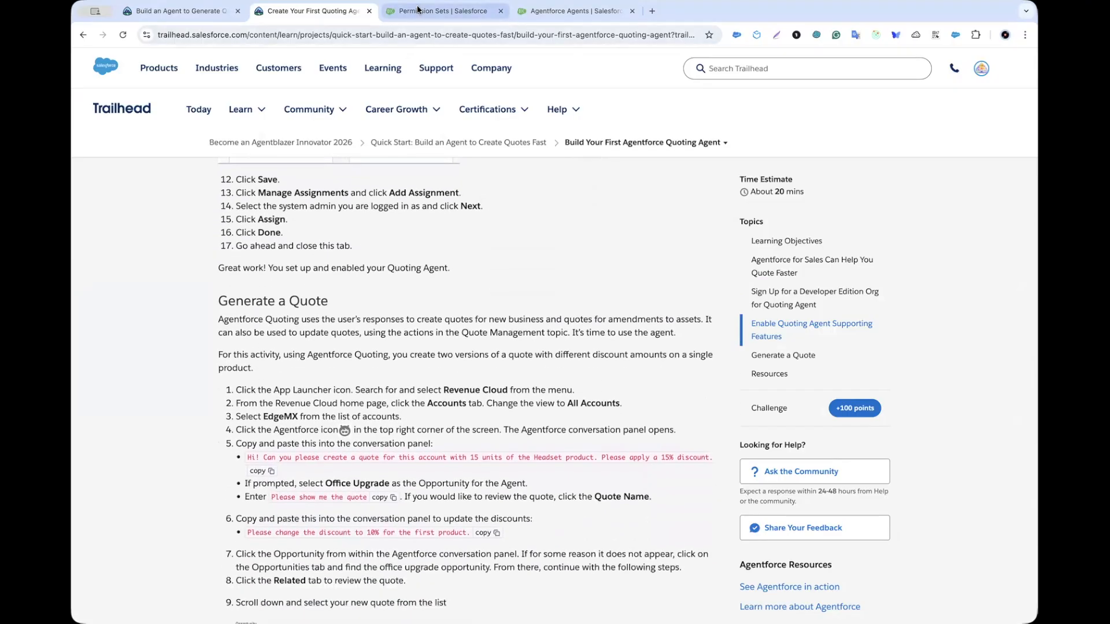
{"action": "left_click", "coordinate": [418, 13]}
{"action": "left_click", "coordinate": [491, 195]}
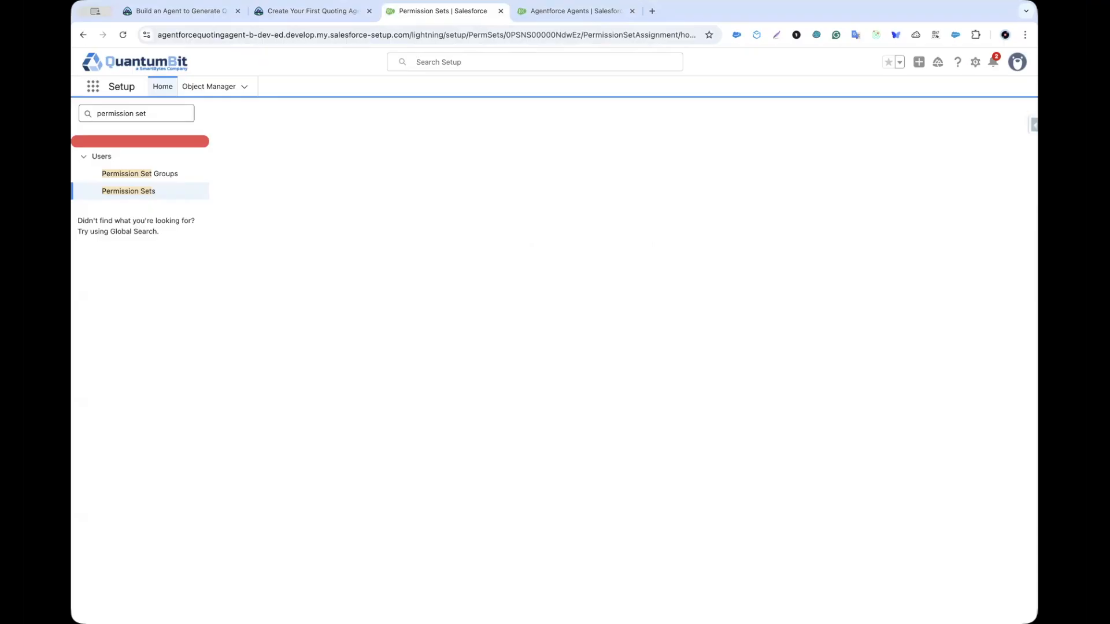
Step: Start a new Agentforce User assignment and select the CLM admin user found by searching 'admin'
{"action": "left_click", "coordinate": [973, 174]}
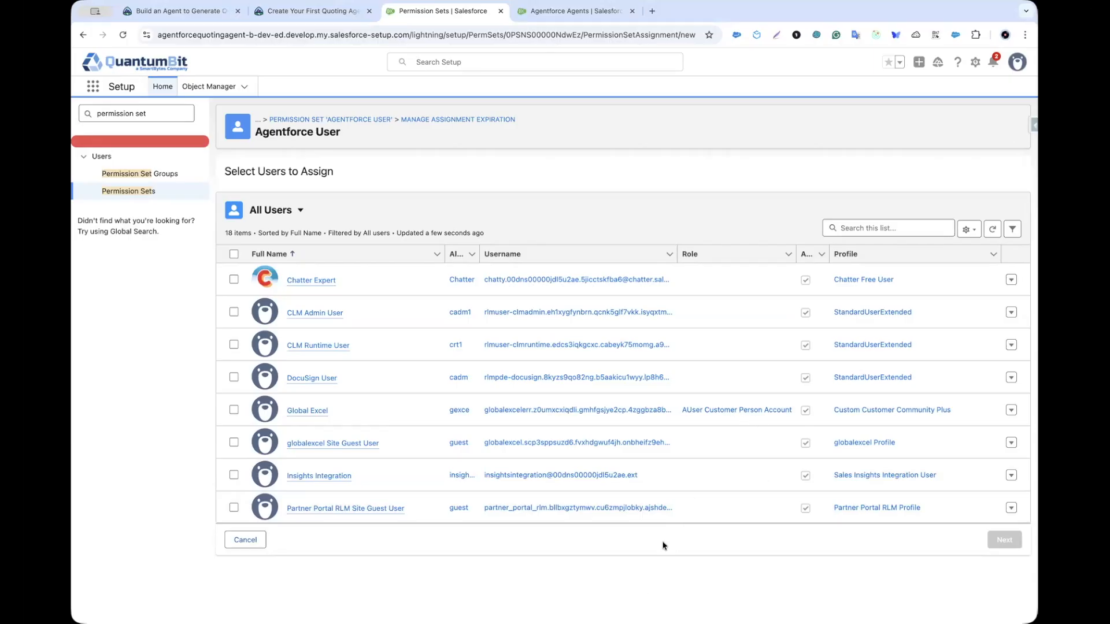
{"action": "scroll", "coordinate": [773, 457], "scroll_direction": "down", "scroll_amount": 1}
{"action": "scroll", "coordinate": [773, 458], "scroll_direction": "down", "scroll_amount": 5}
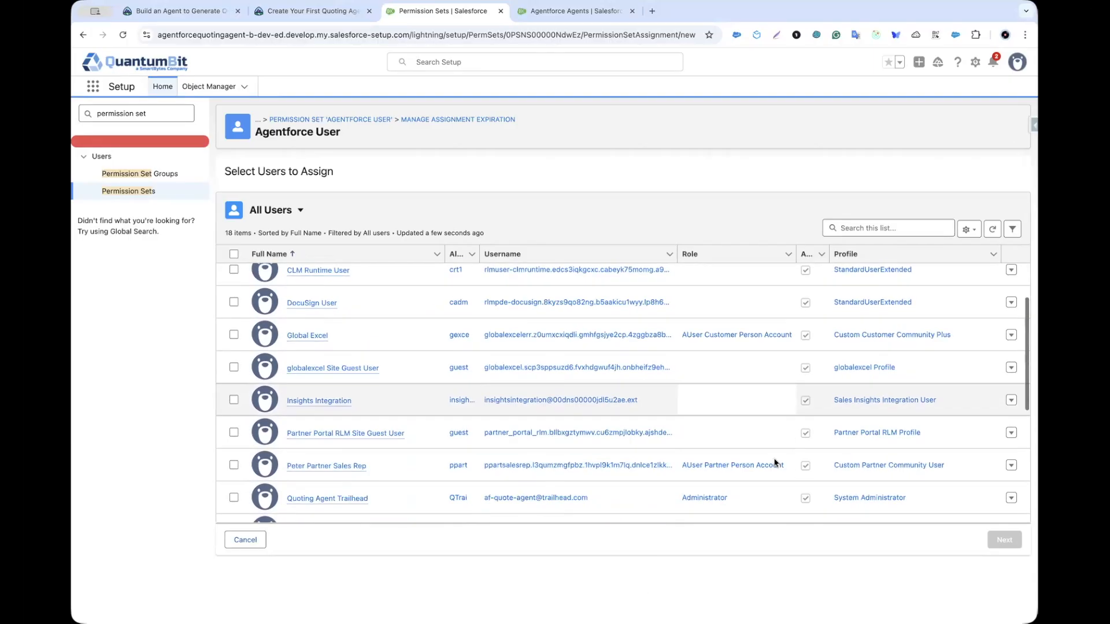
{"action": "left_click", "coordinate": [848, 229]}
{"action": "type", "text": "admin"}
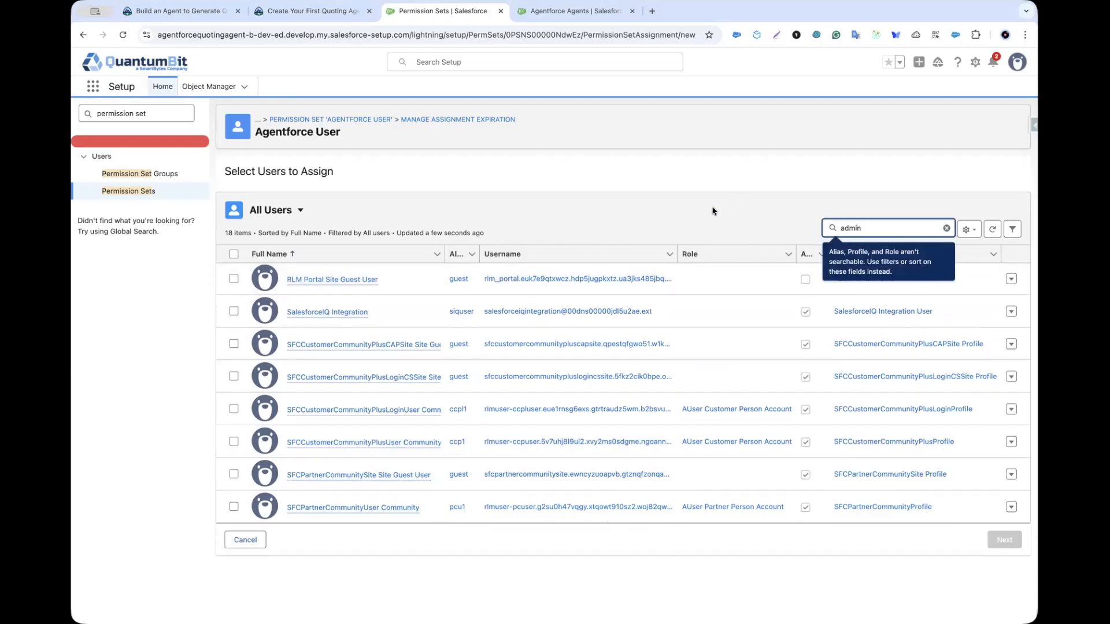
{"action": "key", "text": "Return"}
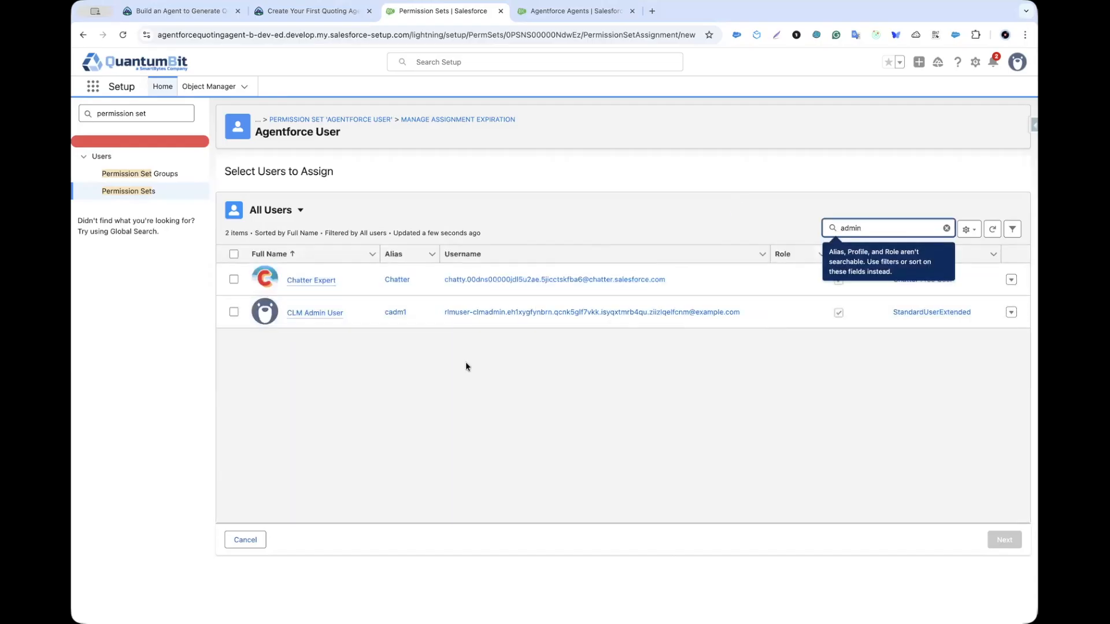
{"action": "left_click", "coordinate": [234, 312]}
Step: Search 'qu', also select the Quoting Agent Trailhead user, and continue to the next step
{"action": "left_click", "coordinate": [306, 12]}
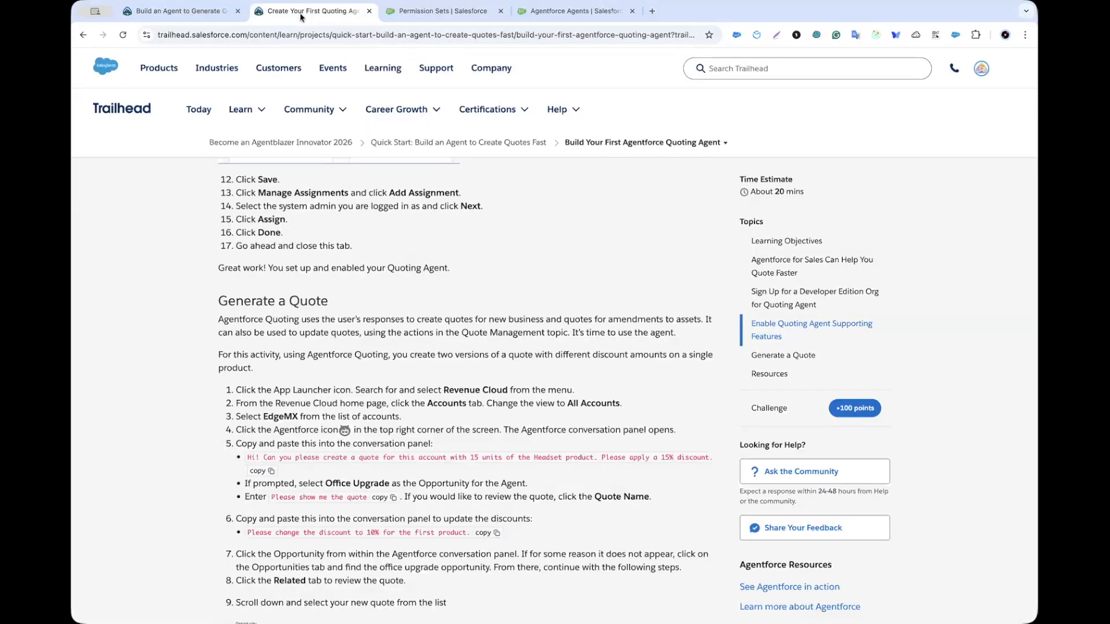
{"action": "scroll", "coordinate": [192, 275], "scroll_direction": "up", "scroll_amount": 1}
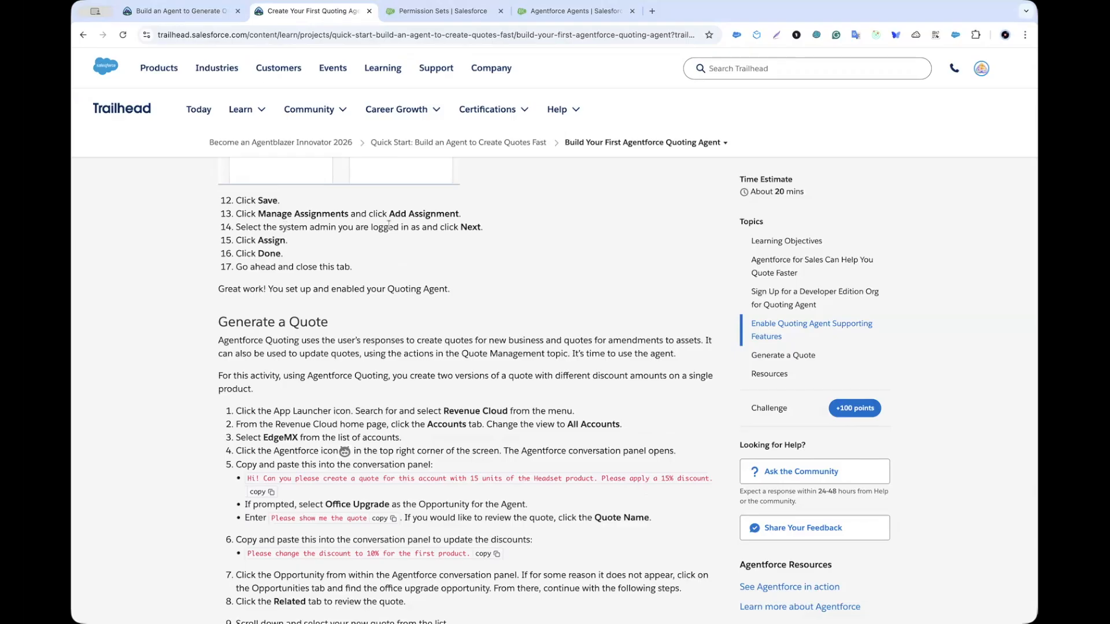
{"action": "left_click", "coordinate": [439, 11]}
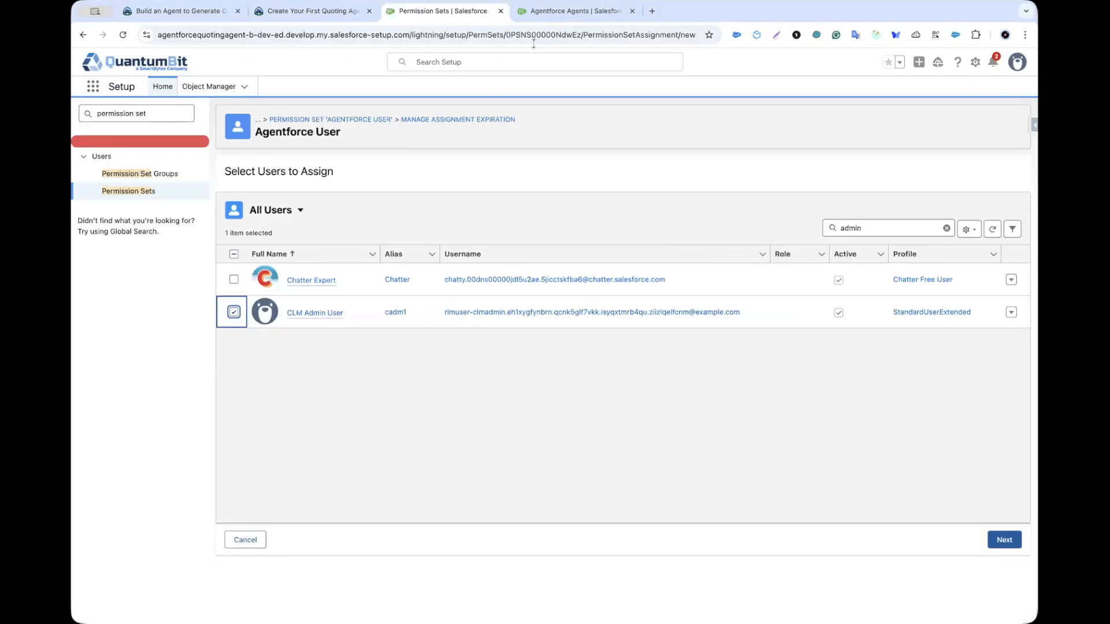
{"action": "double_click", "coordinate": [879, 229]}
{"action": "type", "text": "agent"}
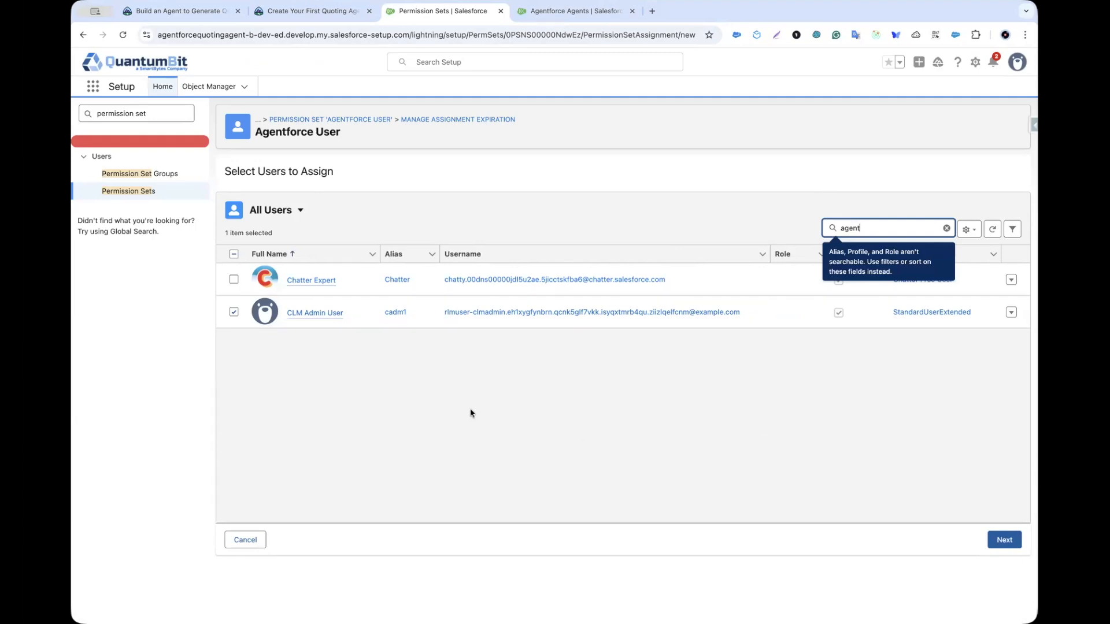
{"action": "key", "text": "super+a"}
{"action": "type", "text": "au"}
{"action": "key", "text": "BackSpace"}
{"action": "key", "text": "BackSpace"}
{"action": "type", "text": "qu"}
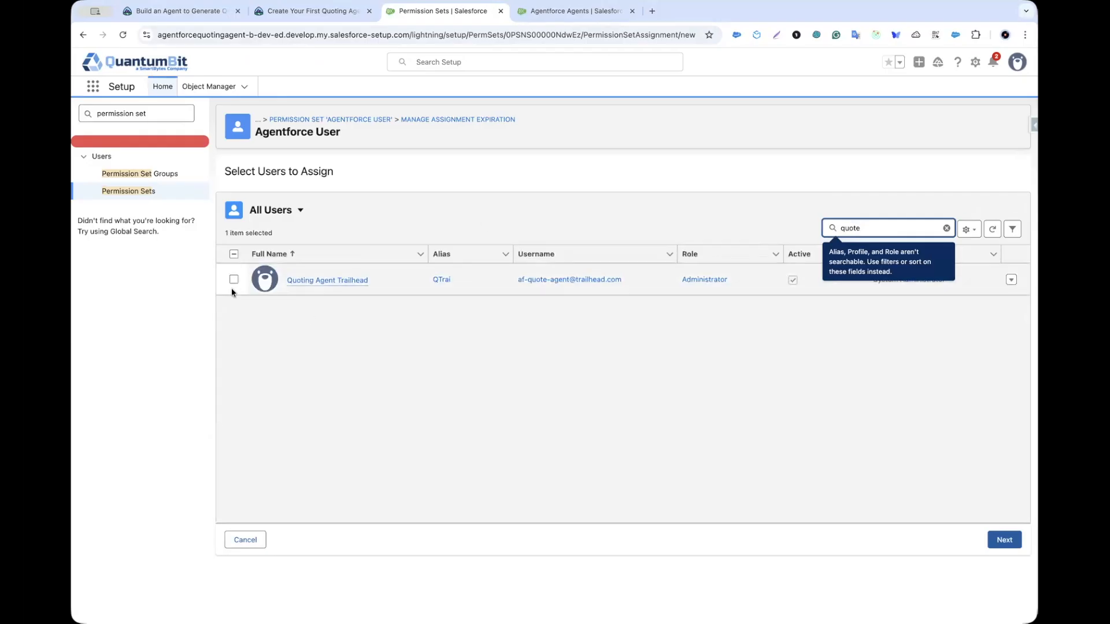
{"action": "left_click", "coordinate": [233, 279]}
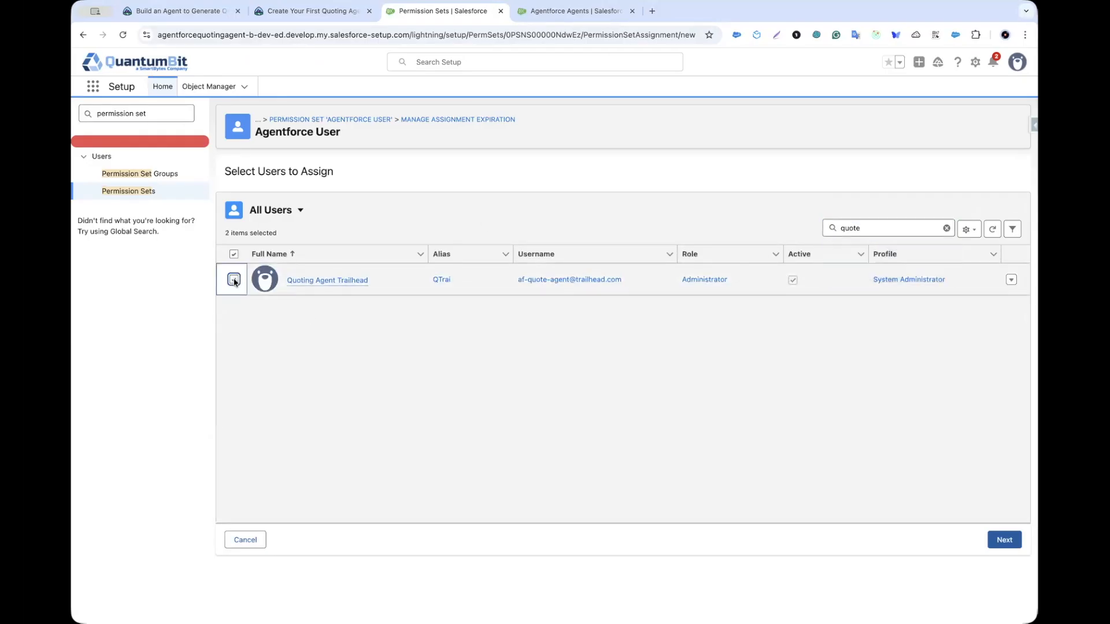
{"action": "left_click", "coordinate": [1004, 540]}
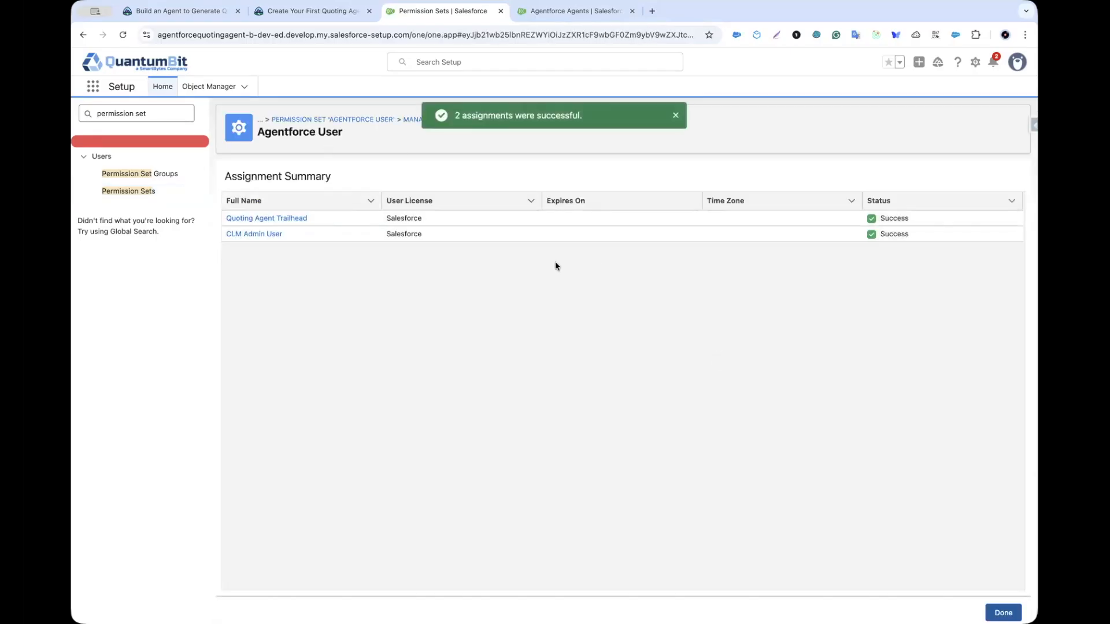
{"action": "left_click", "coordinate": [308, 13]}
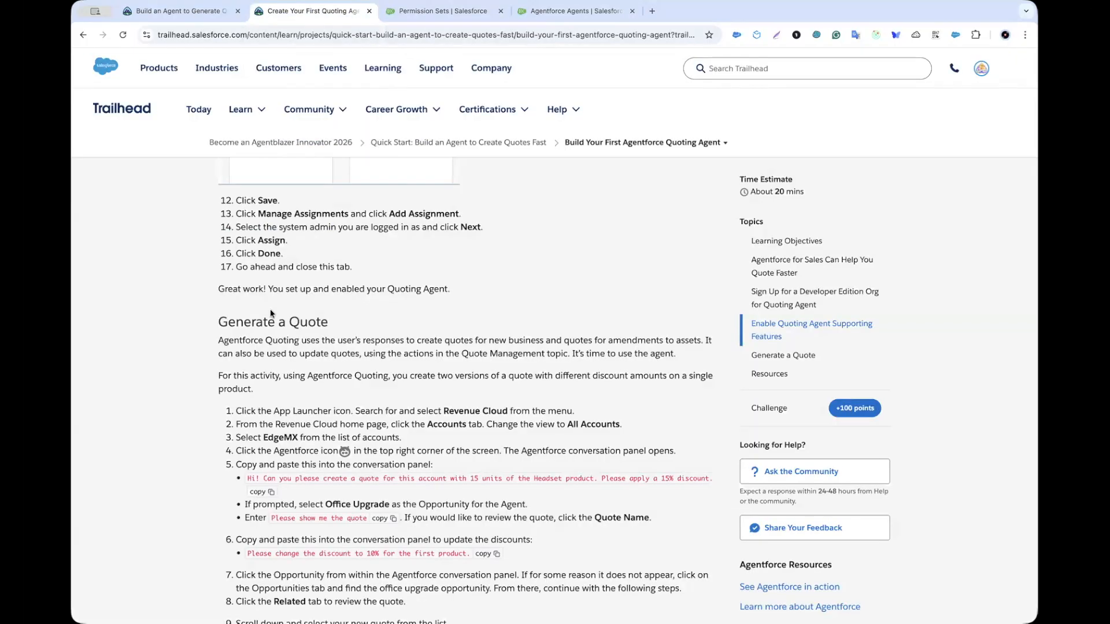
{"action": "scroll", "coordinate": [269, 309], "scroll_direction": "down", "scroll_amount": 3}
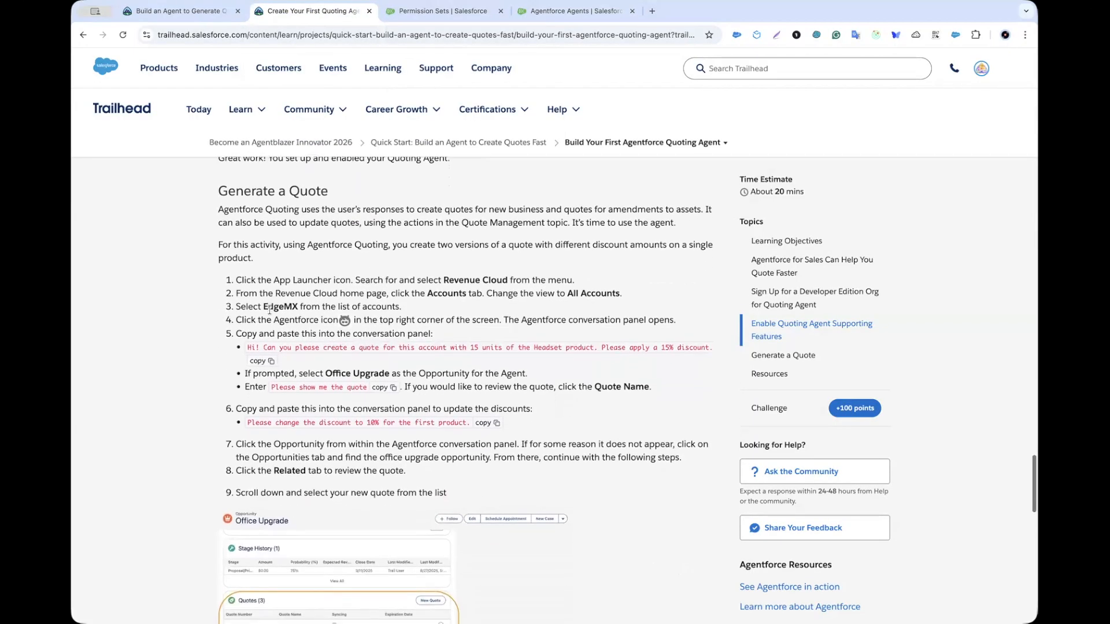
{"action": "scroll", "coordinate": [248, 214], "scroll_direction": "down", "scroll_amount": 1}
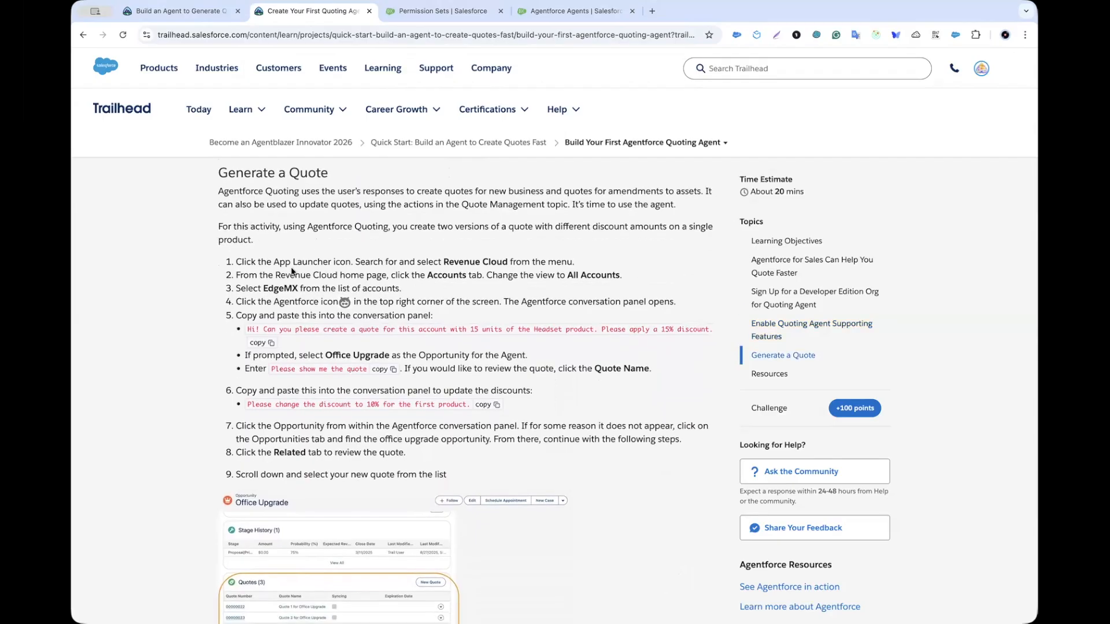
{"action": "left_click_drag", "start_coordinate": [462, 262], "coordinate": [506, 262]}
{"action": "key", "text": "super+c"}
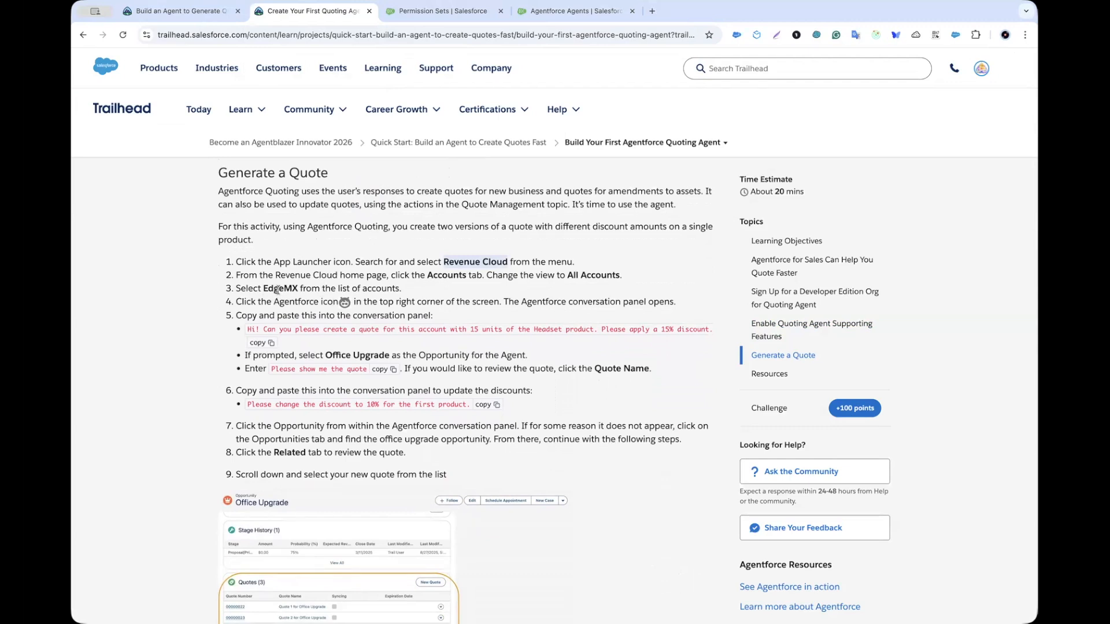
{"action": "scroll", "coordinate": [280, 289], "scroll_direction": "down", "scroll_amount": 1}
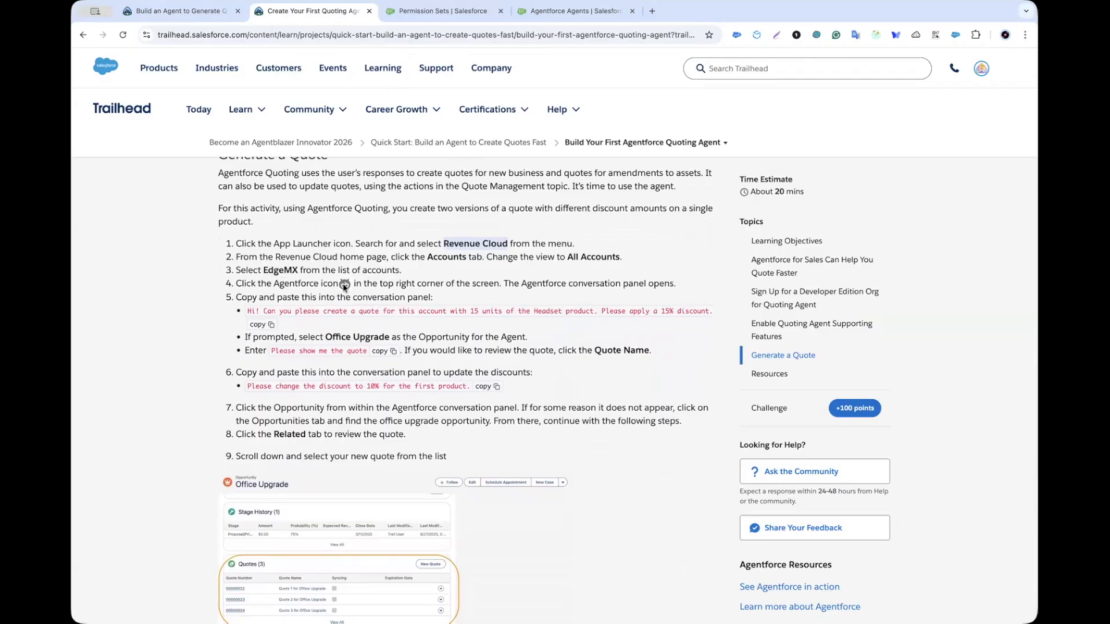
{"action": "left_click", "coordinate": [415, 9]}
Step: Open the Revenue Cloud app from the App Launcher
{"action": "left_click", "coordinate": [95, 88]}
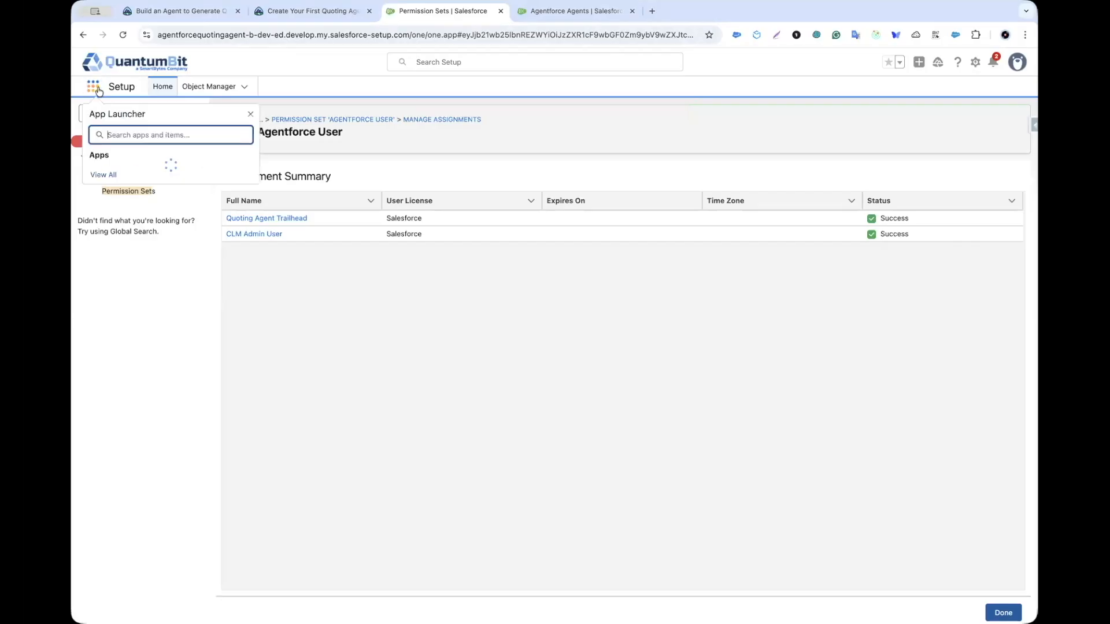
{"action": "key", "text": "super+v"}
{"action": "left_click", "coordinate": [140, 176]}
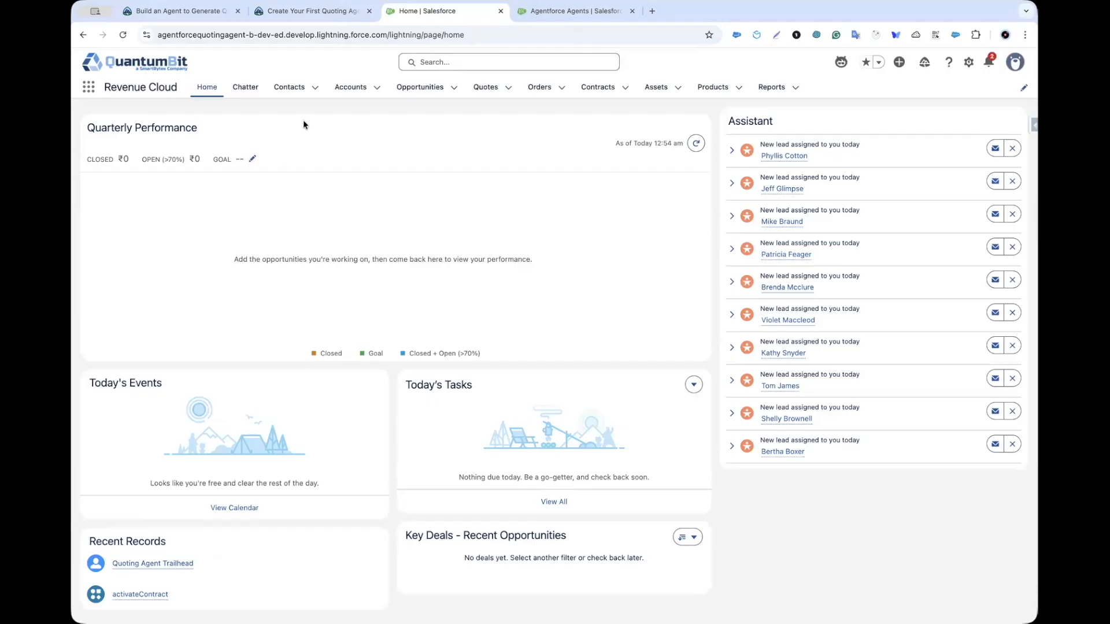
Step: Open the EdgeMX account from the All Accounts view and launch the Quoting Agent chat
{"action": "left_click", "coordinate": [339, 97]}
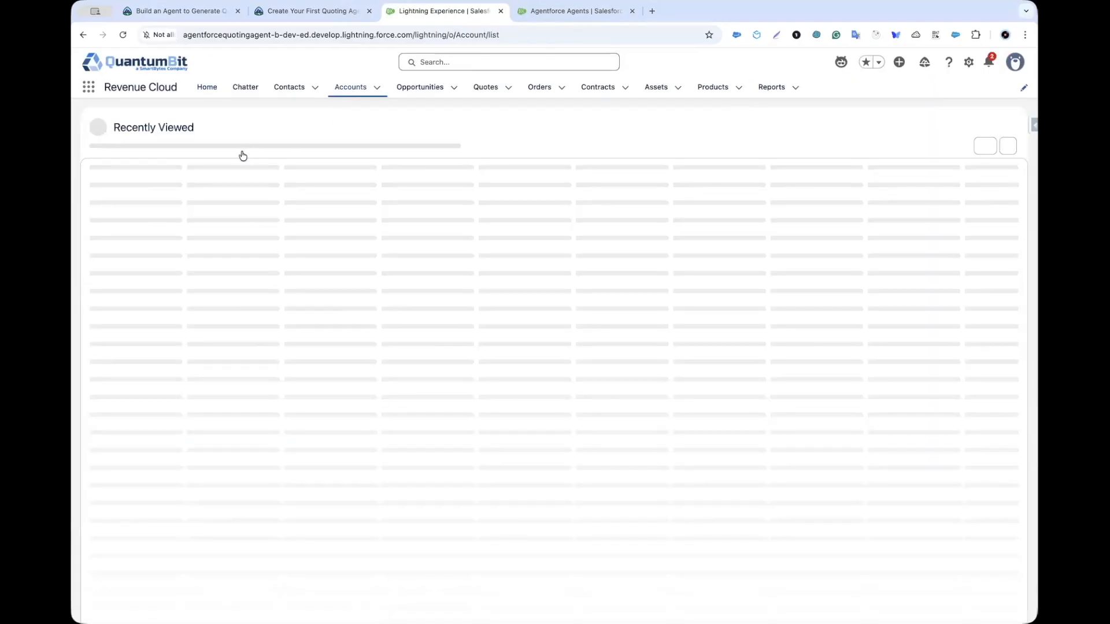
{"action": "left_click", "coordinate": [233, 137]}
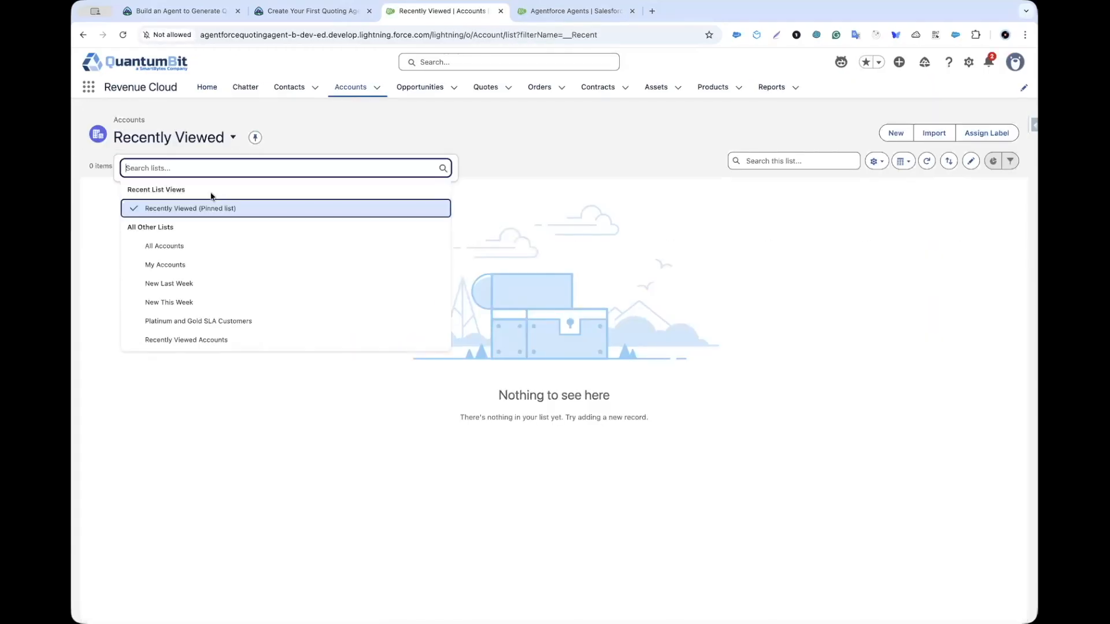
{"action": "left_click", "coordinate": [197, 247]}
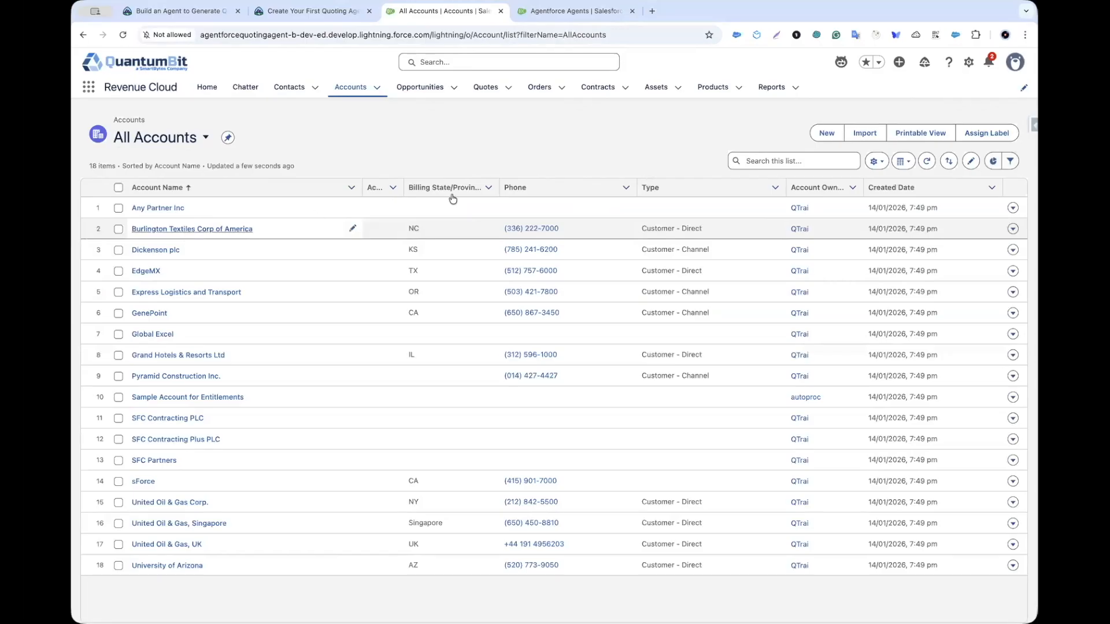
{"action": "left_click", "coordinate": [151, 272]}
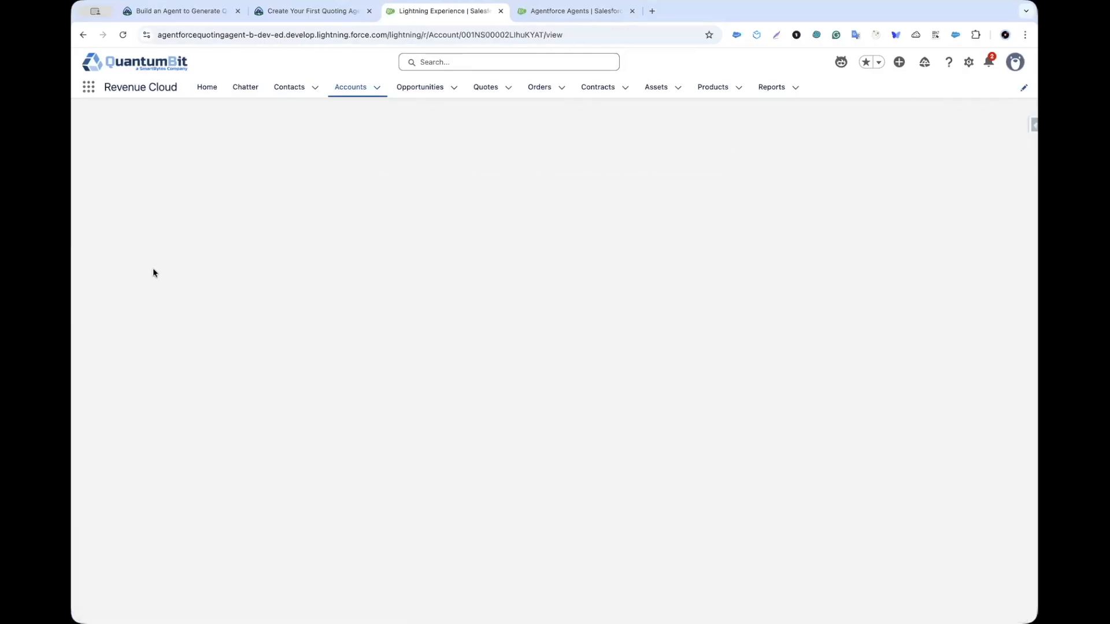
{"action": "left_click", "coordinate": [841, 63]}
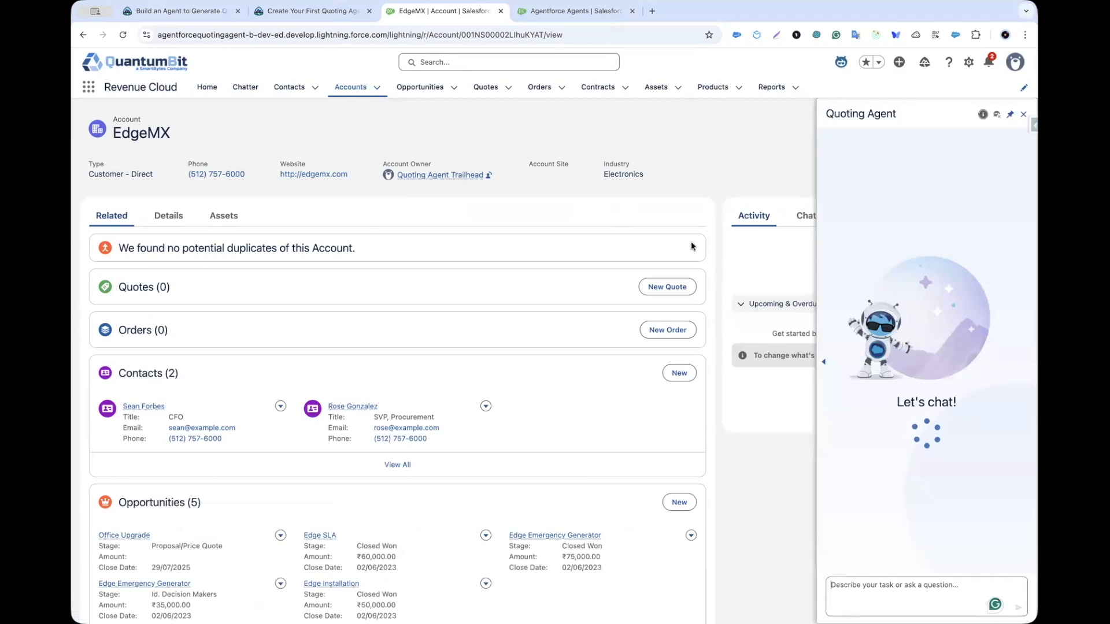
Step: Send the Quoting Agent the pasted request for 15 Headsets at a 15% discount
{"action": "left_click", "coordinate": [312, 11]}
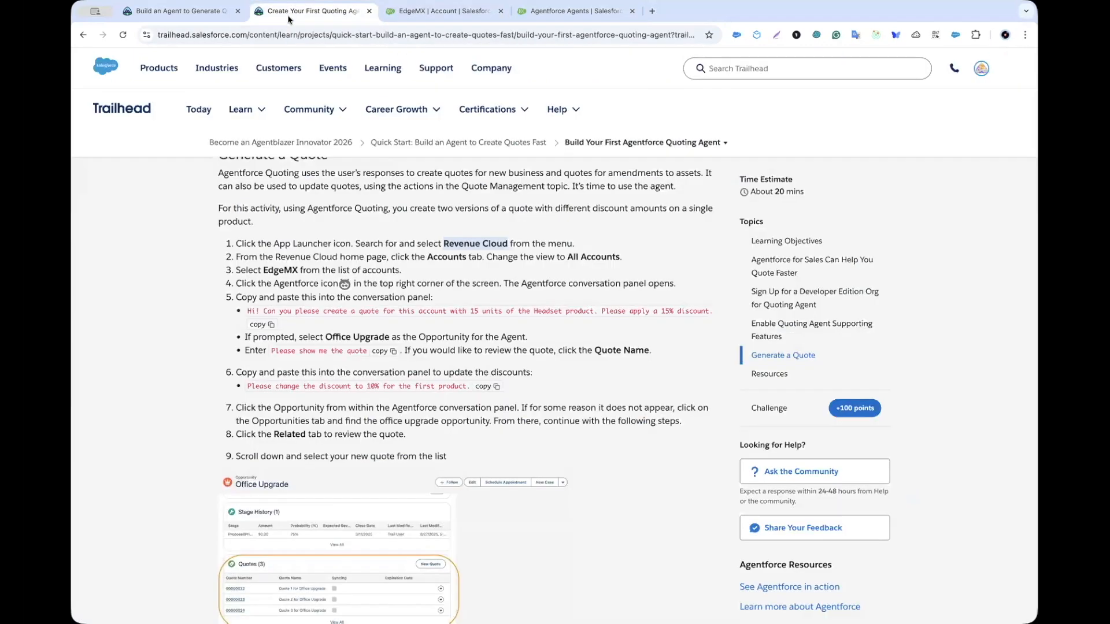
{"action": "scroll", "coordinate": [249, 297], "scroll_direction": "down", "scroll_amount": 3}
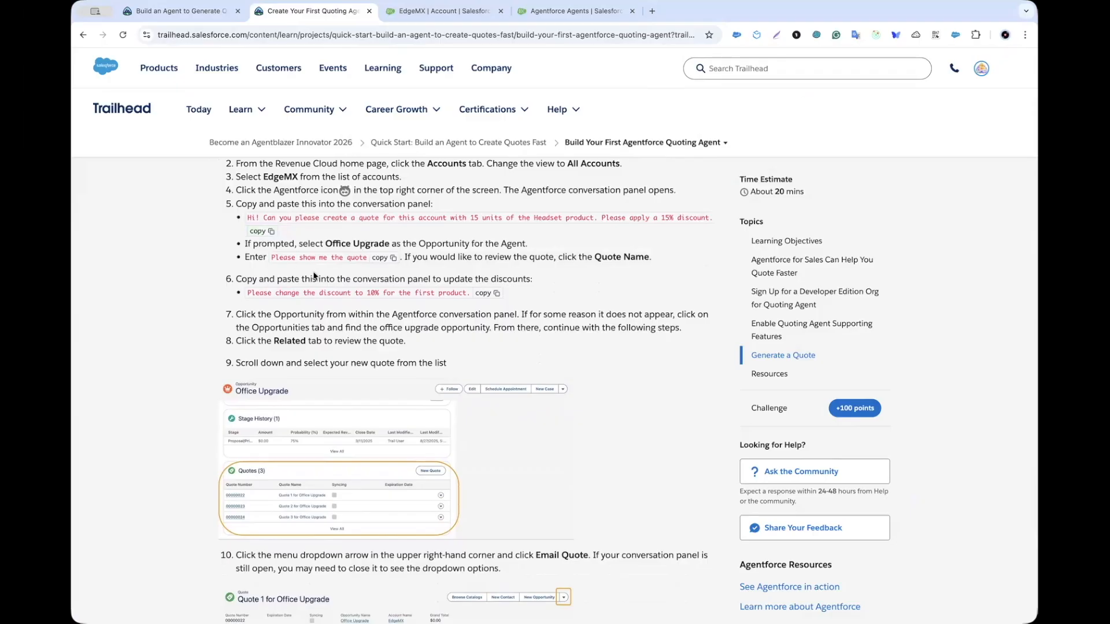
{"action": "left_click", "coordinate": [417, 13]}
{"action": "left_click", "coordinate": [895, 589]}
{"action": "type", "text": "Hi! Can you please create a quote for this account with 15 units of the Headset product. Please apply a 15% discount."}
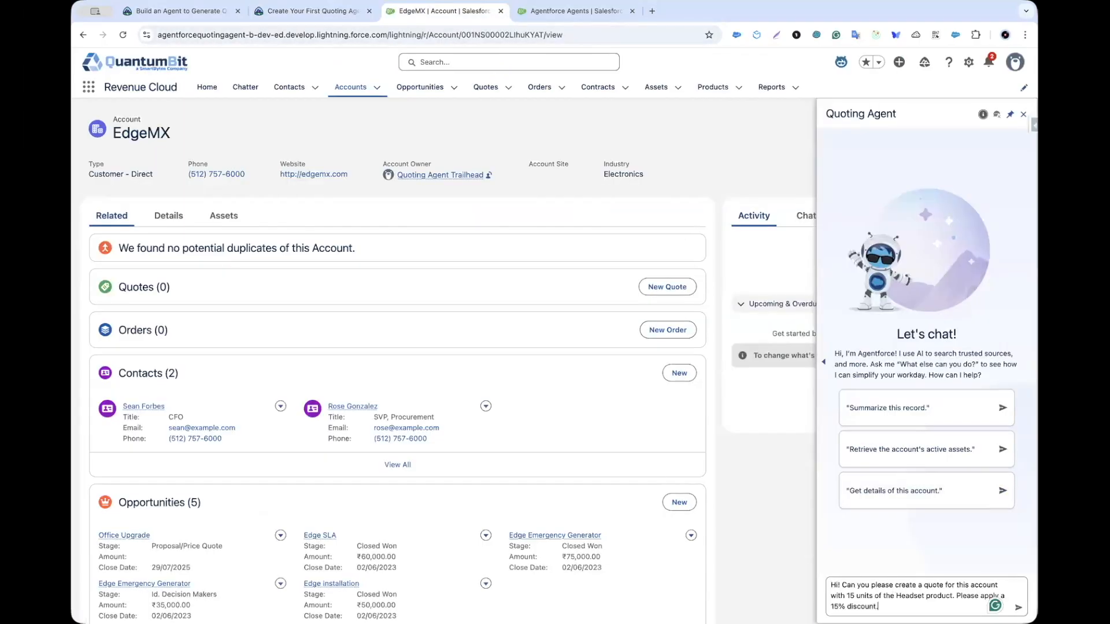
{"action": "key", "text": "Return"}
Step: Type 'Please show me the quote' and confirm Office Upgrade as the quote's opportunity
{"action": "type", "text": "Please "}
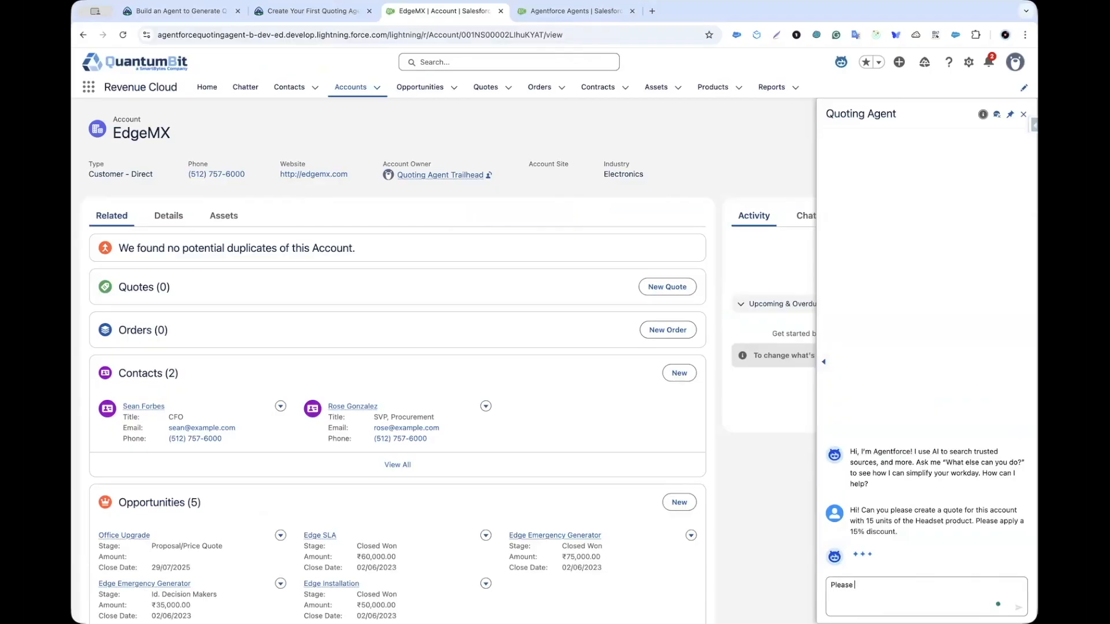
{"action": "type", "text": "show me the quire"}
{"action": "key", "text": "BackSpace"}
{"action": "key", "text": "BackSpace"}
{"action": "key", "text": "BackSpace"}
{"action": "type", "text": "ote"}
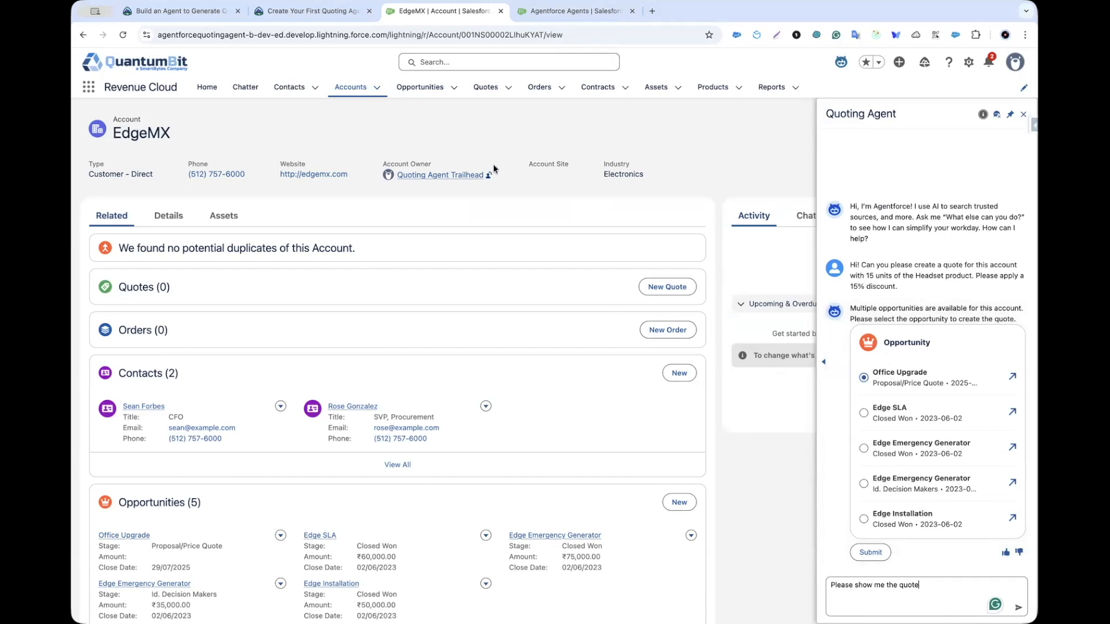
{"action": "left_click", "coordinate": [292, 19]}
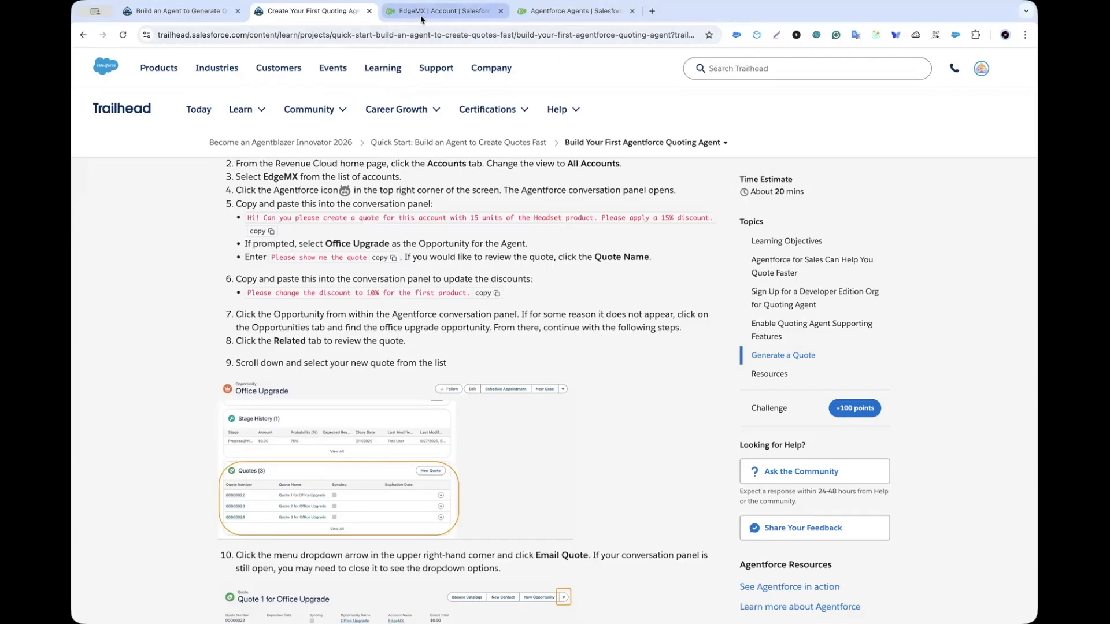
{"action": "left_click", "coordinate": [441, 11]}
{"action": "left_click", "coordinate": [871, 552]}
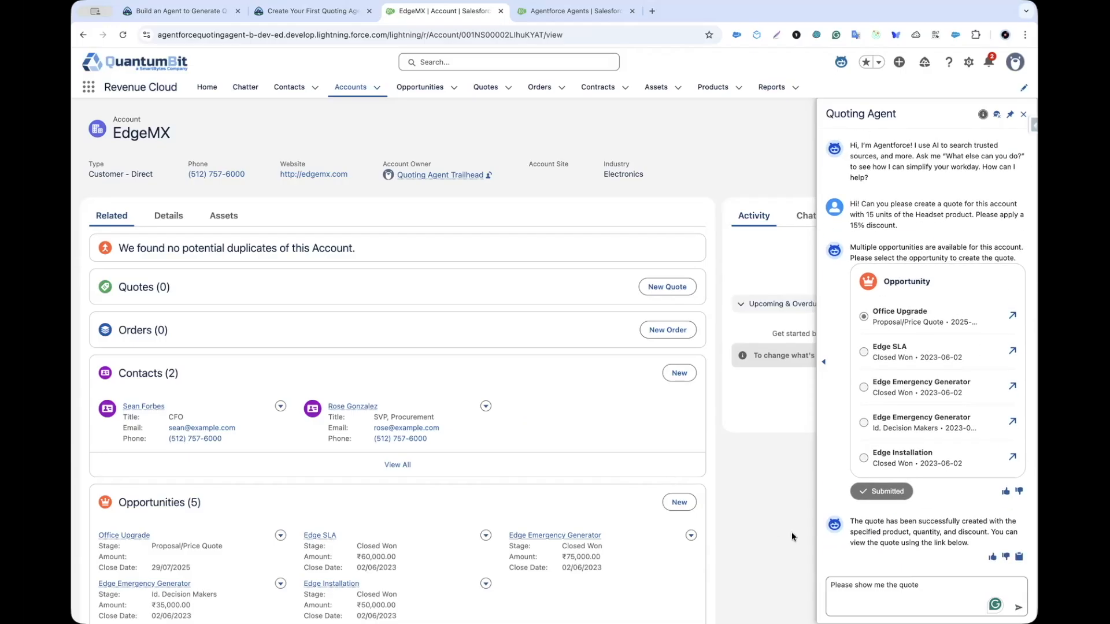
Step: Ask to see the new quote, then send the request changing the Headset discount to 10%
{"action": "key", "text": "Return"}
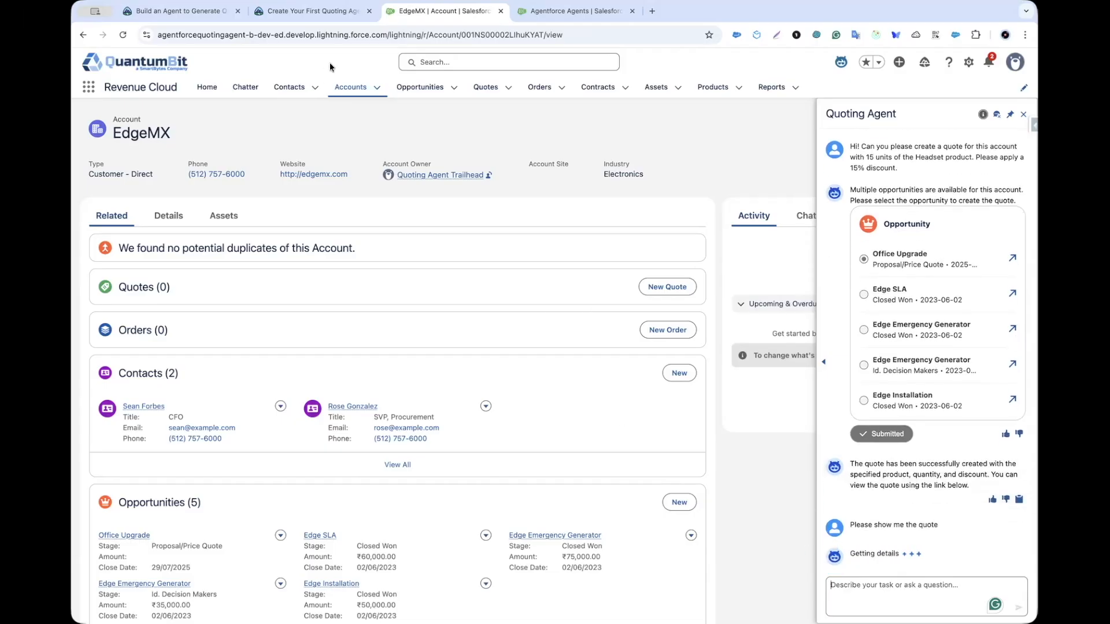
{"action": "left_click", "coordinate": [322, 14]}
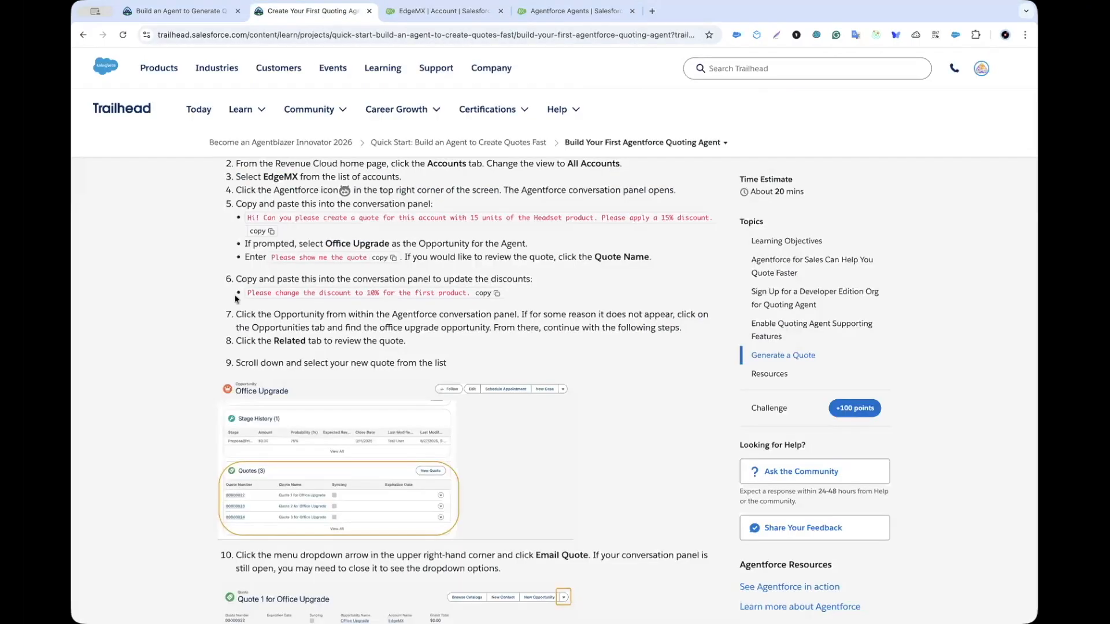
{"action": "scroll", "coordinate": [253, 325], "scroll_direction": "down", "scroll_amount": 1}
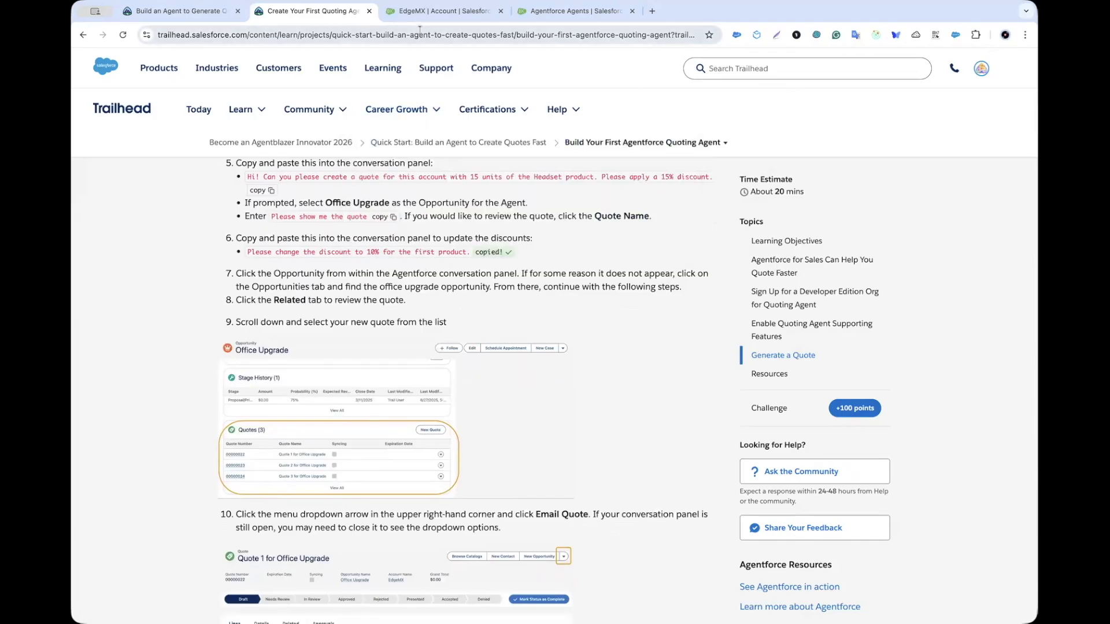
{"action": "left_click", "coordinate": [442, 11]}
{"action": "type", "text": "Please change the discount to 10% for the first product."}
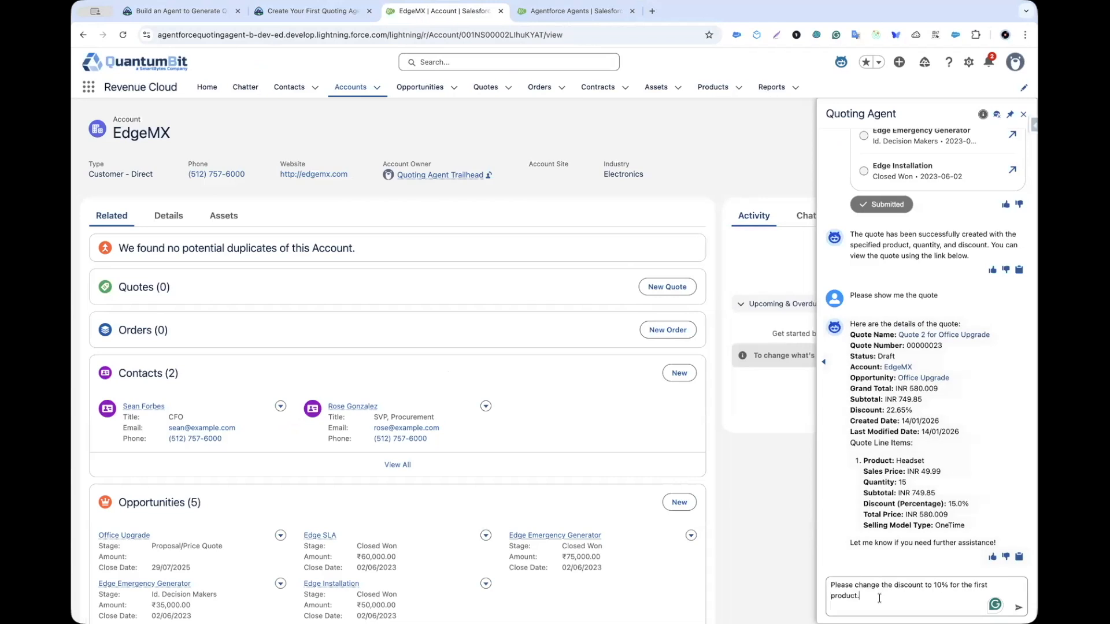
{"action": "key", "text": "Return"}
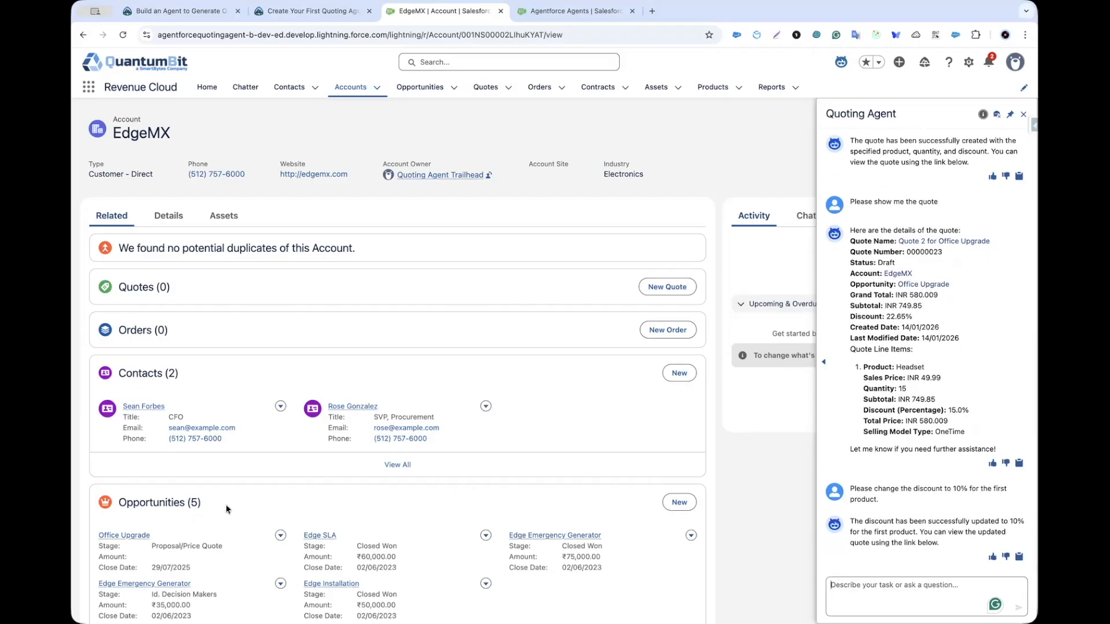
Step: Resend 'Please show me the quote' to view the updated INR 614.127 quote
{"action": "triple_click", "coordinate": [891, 201]}
{"action": "key", "text": "ctrl+c"}
{"action": "left_click", "coordinate": [894, 582]}
{"action": "key", "text": "ctrl+v"}
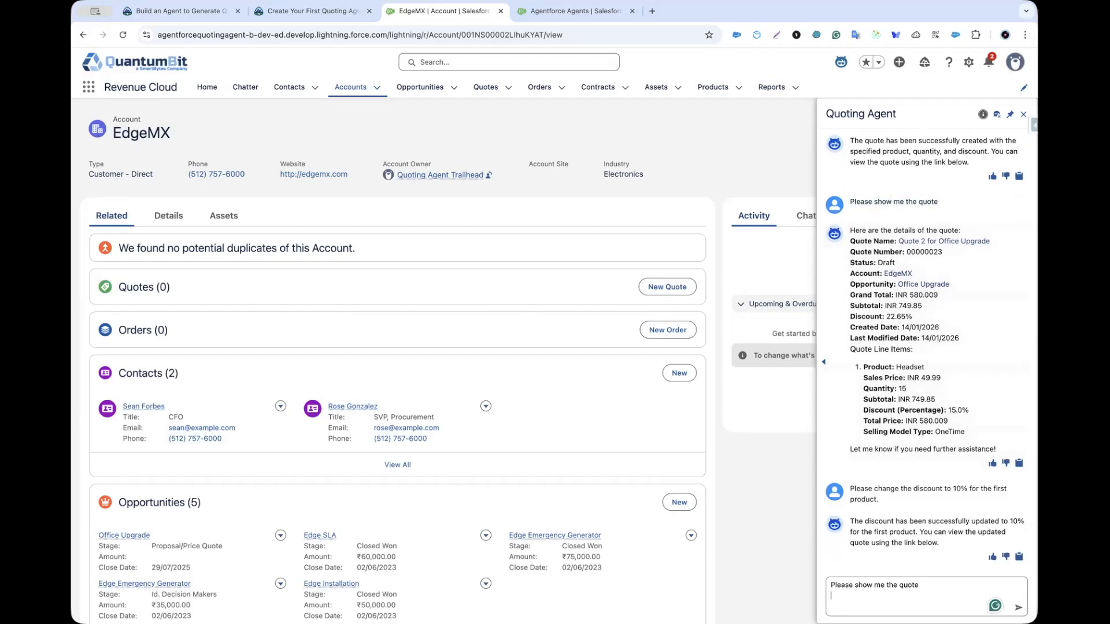
{"action": "key", "text": "Return"}
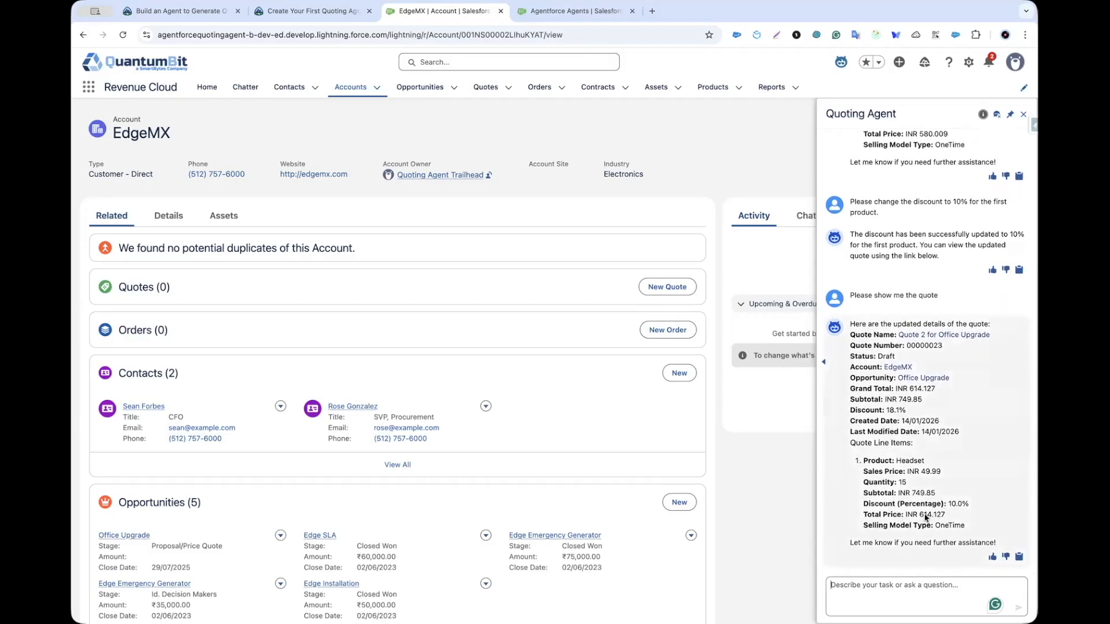
{"action": "left_click", "coordinate": [312, 10]}
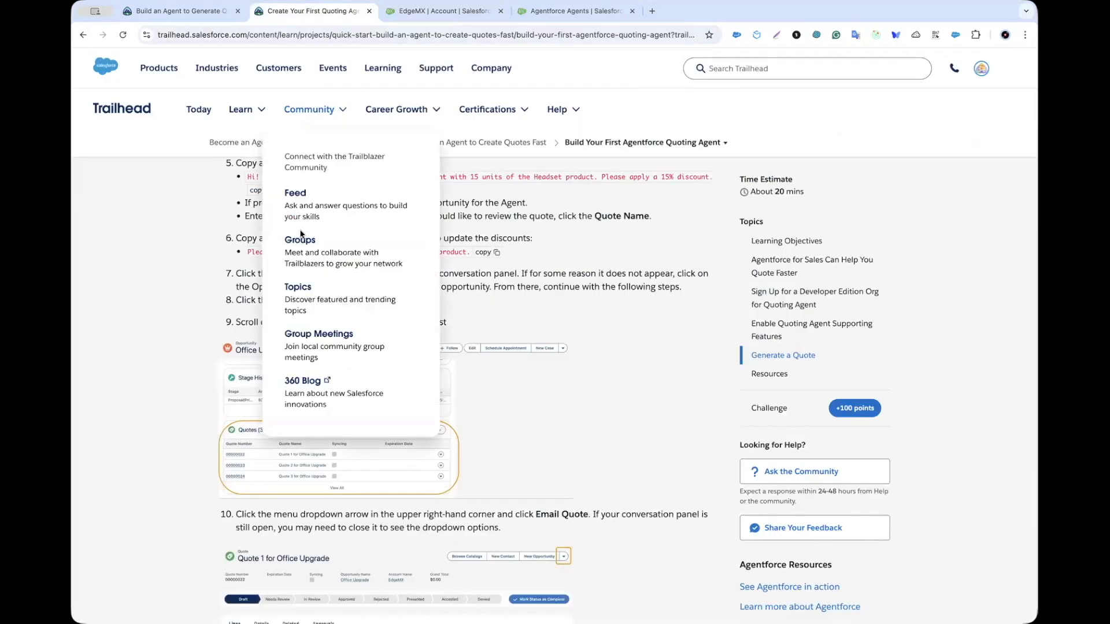
Step: Read the email-the-quote steps up to step 10, then open Office Upgrade from the agent panel
{"action": "scroll", "coordinate": [212, 423], "scroll_direction": "down", "scroll_amount": 1}
{"action": "scroll", "coordinate": [212, 423], "scroll_direction": "down", "scroll_amount": 1}
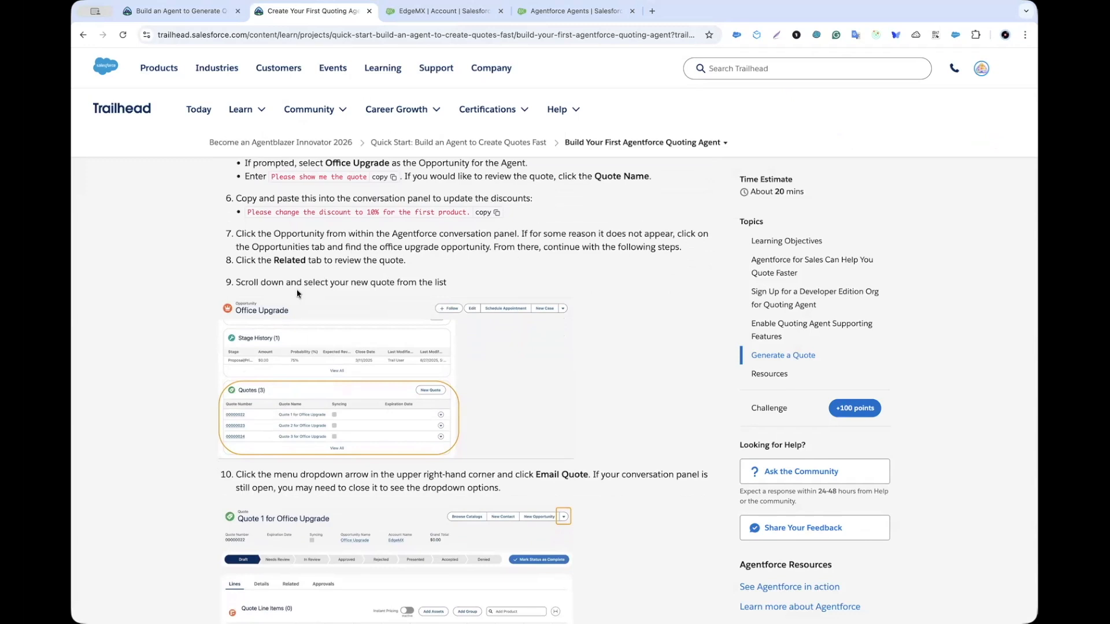
{"action": "scroll", "coordinate": [285, 265], "scroll_direction": "down", "scroll_amount": 2}
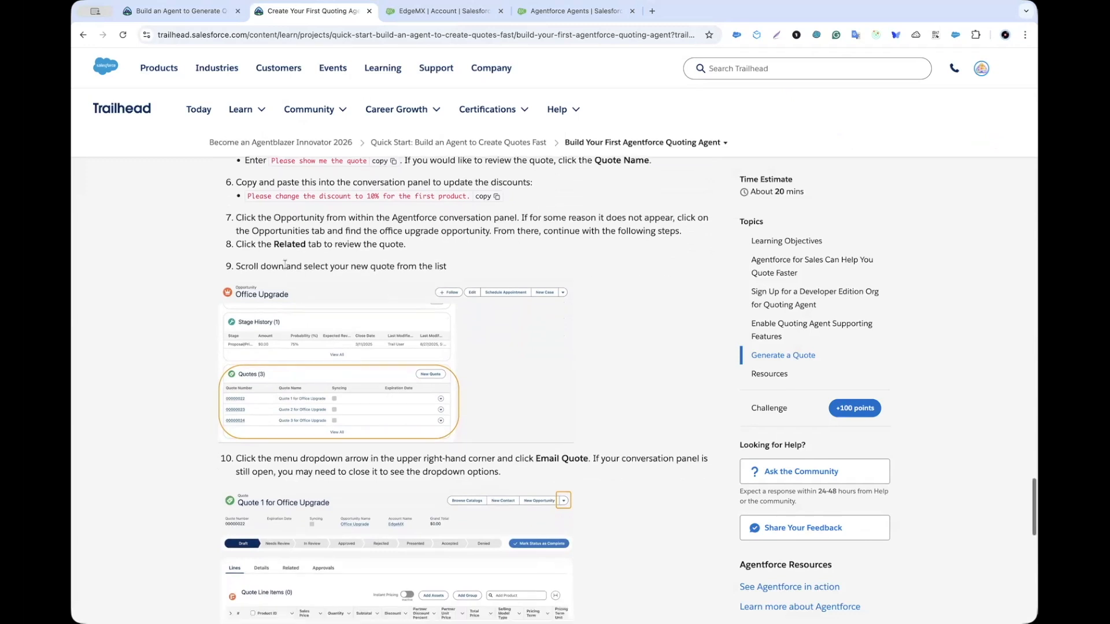
{"action": "scroll", "coordinate": [335, 317], "scroll_direction": "down", "scroll_amount": 5}
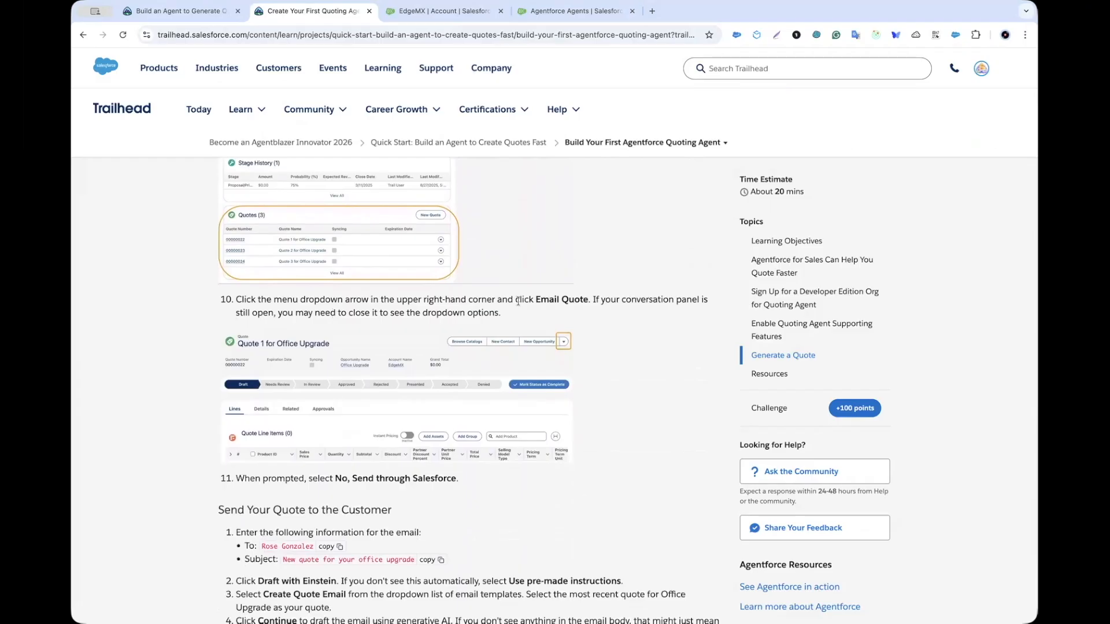
{"action": "scroll", "coordinate": [549, 307], "scroll_direction": "down", "scroll_amount": 1}
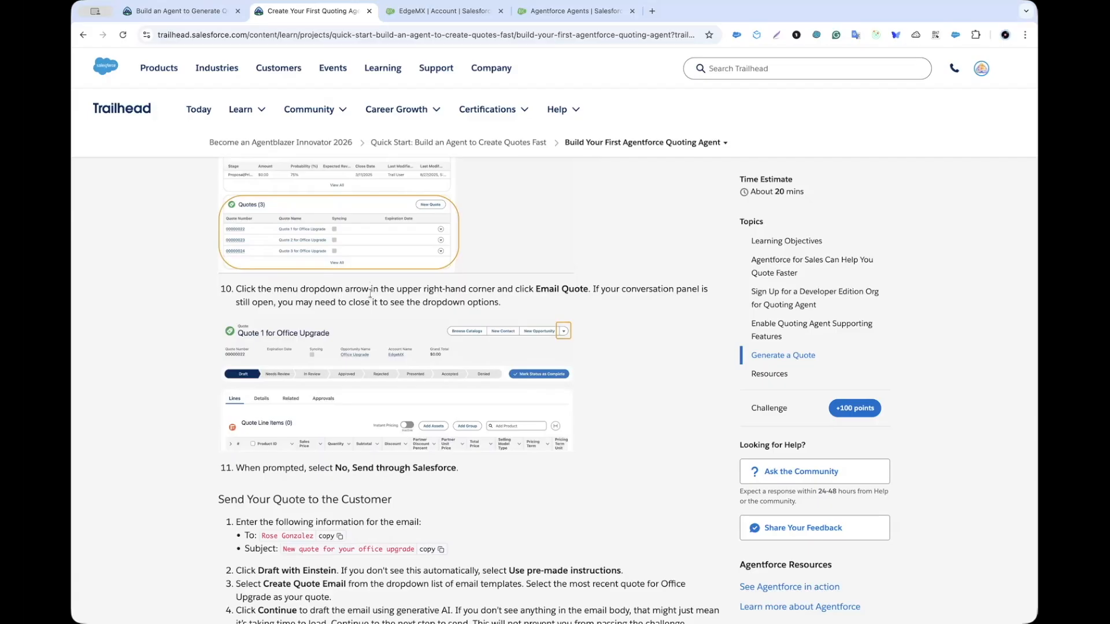
{"action": "left_click", "coordinate": [422, 12]}
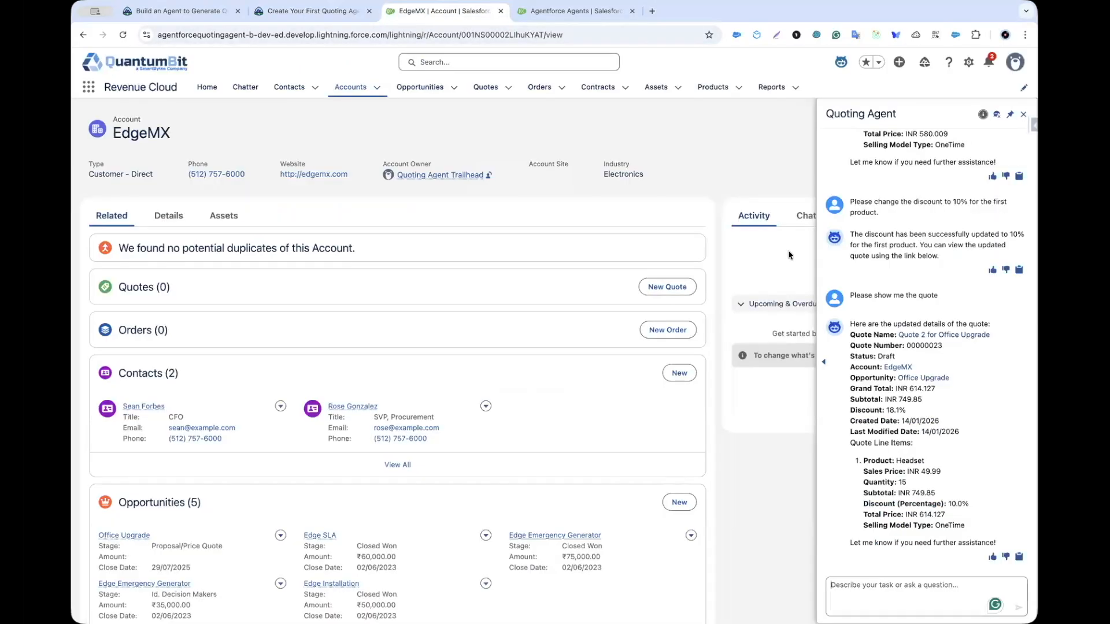
{"action": "left_click", "coordinate": [922, 378]}
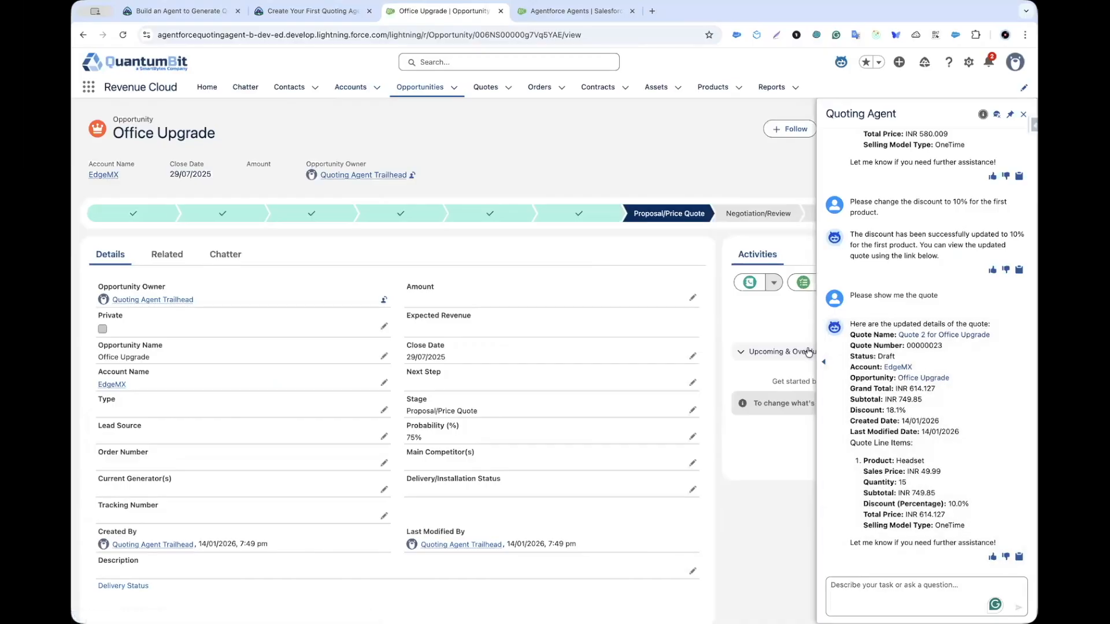
Step: Close the agent panel and scroll Office Upgrade's Related tab to its two quotes
{"action": "left_click", "coordinate": [1023, 114]}
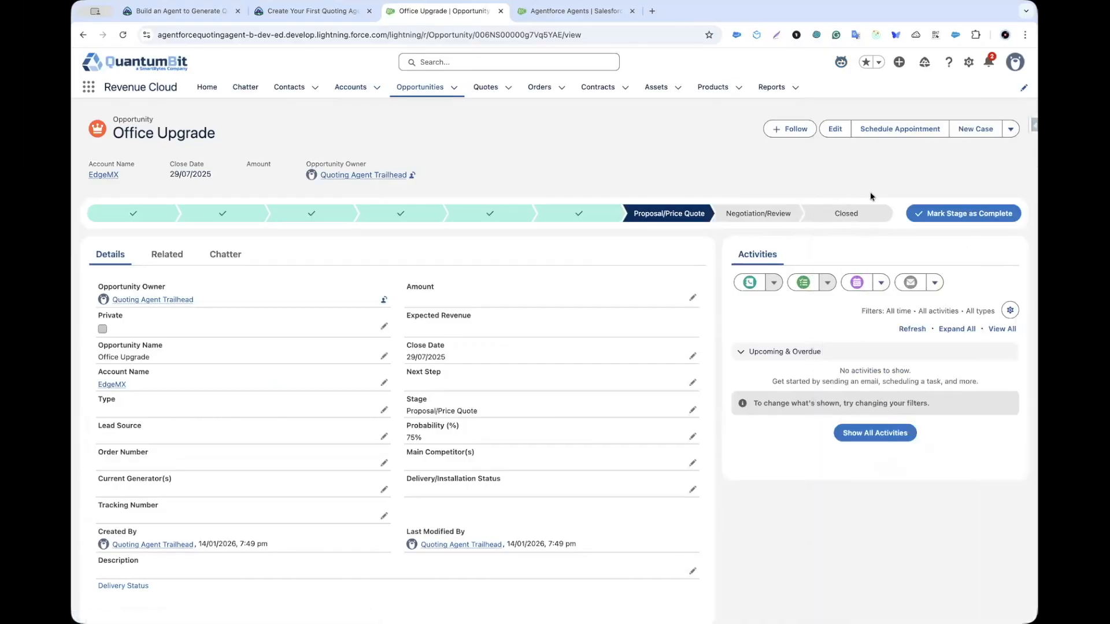
{"action": "left_click", "coordinate": [179, 256]}
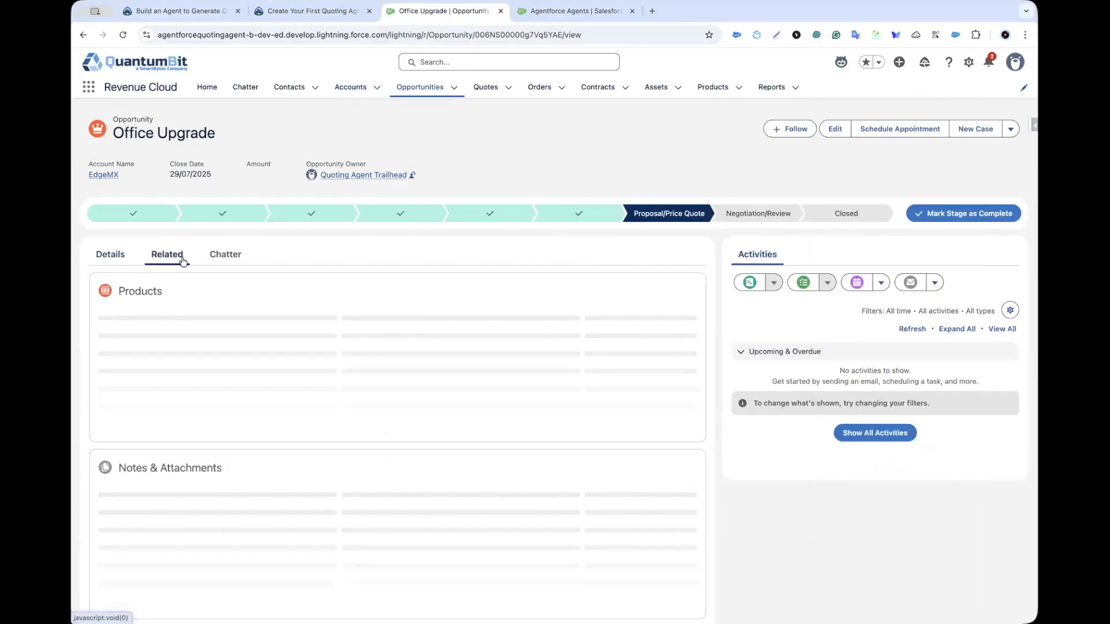
{"action": "scroll", "coordinate": [185, 419], "scroll_direction": "down", "scroll_amount": 3}
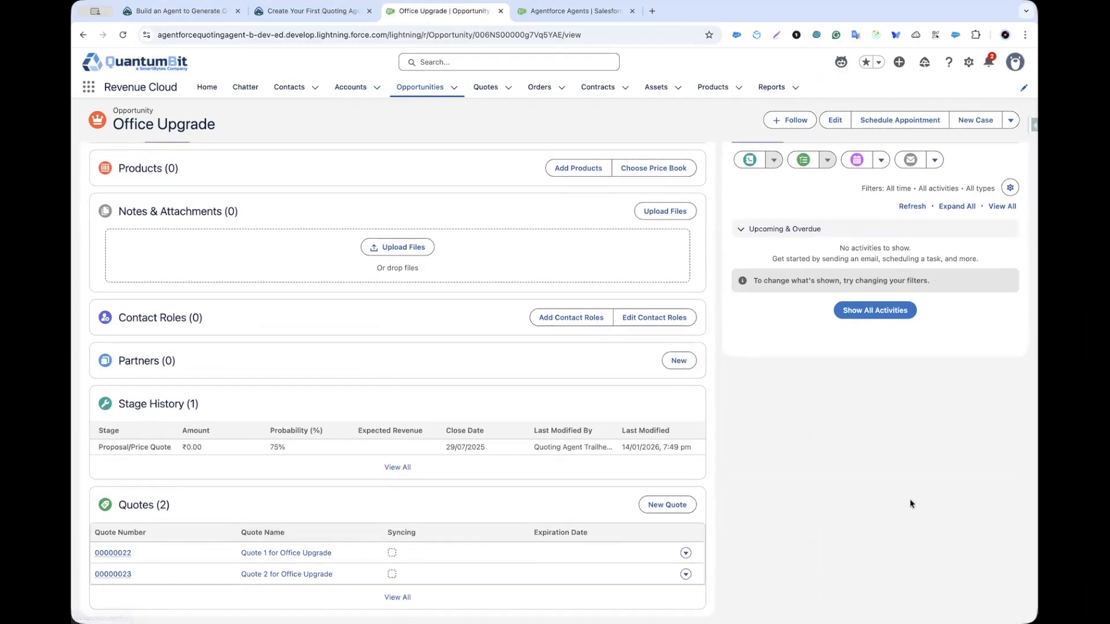
{"action": "left_click", "coordinate": [272, 12]}
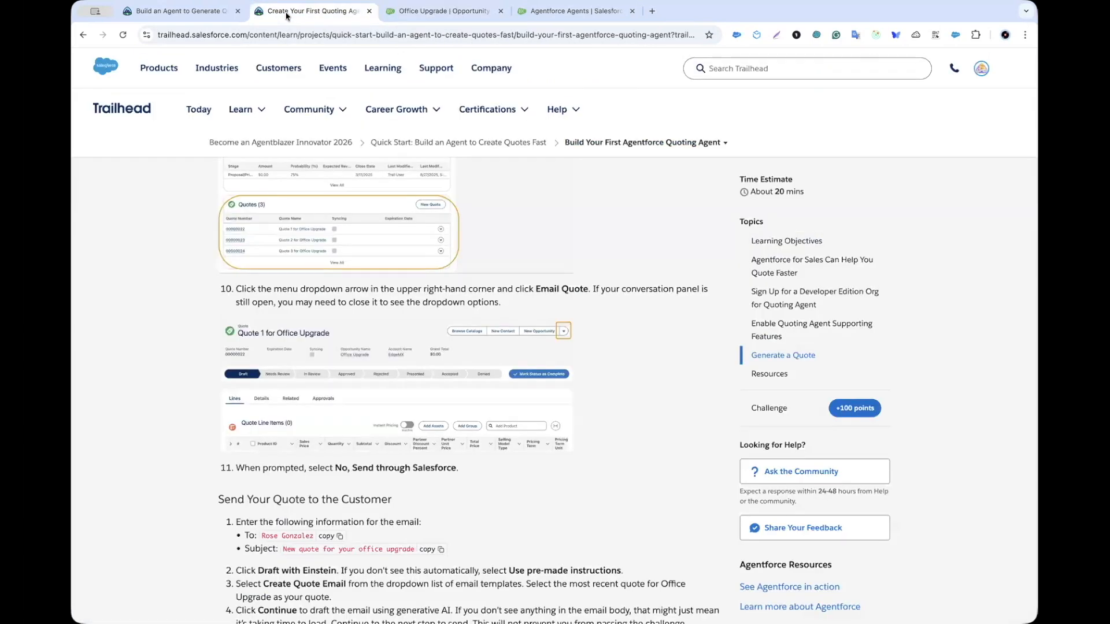
{"action": "scroll", "coordinate": [380, 251], "scroll_direction": "up", "scroll_amount": 1}
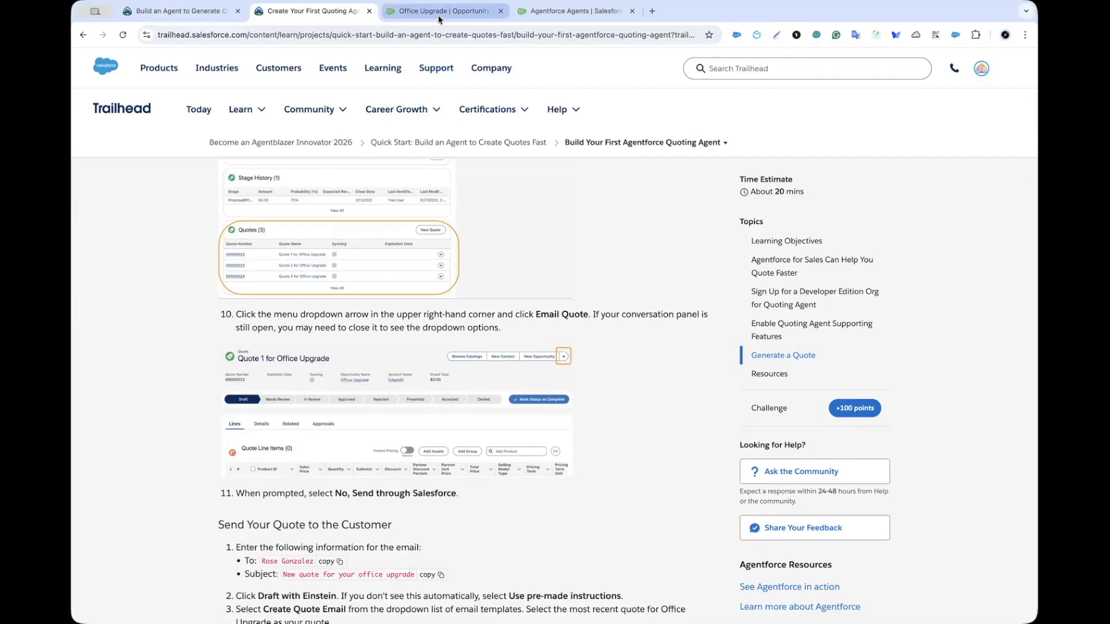
{"action": "scroll", "coordinate": [381, 430], "scroll_direction": "down", "scroll_amount": 2}
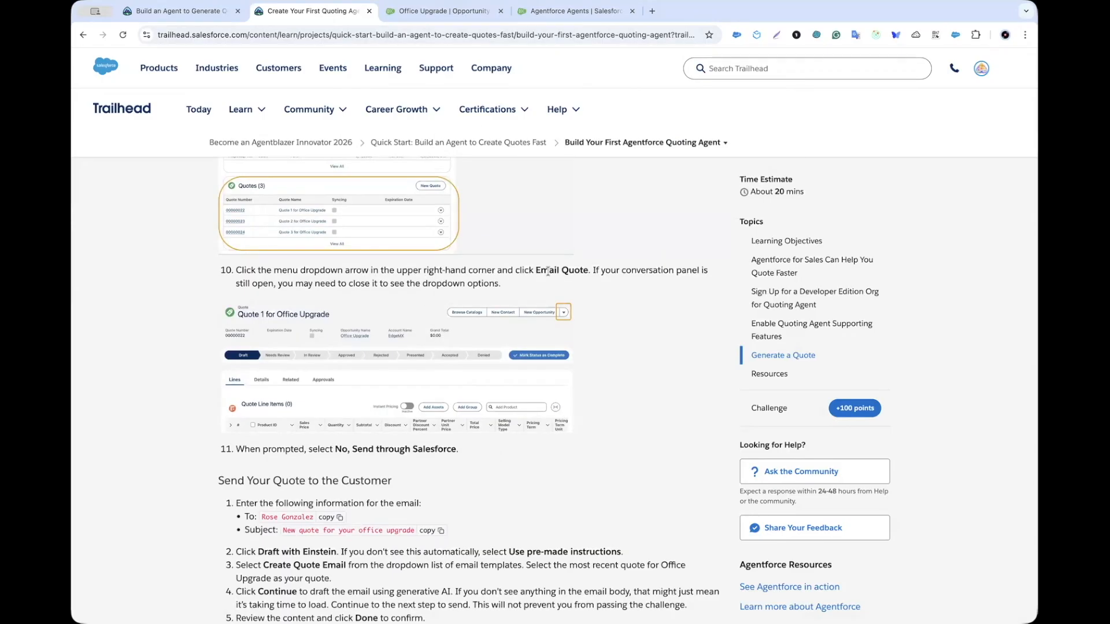
{"action": "scroll", "coordinate": [288, 285], "scroll_direction": "down", "scroll_amount": 3}
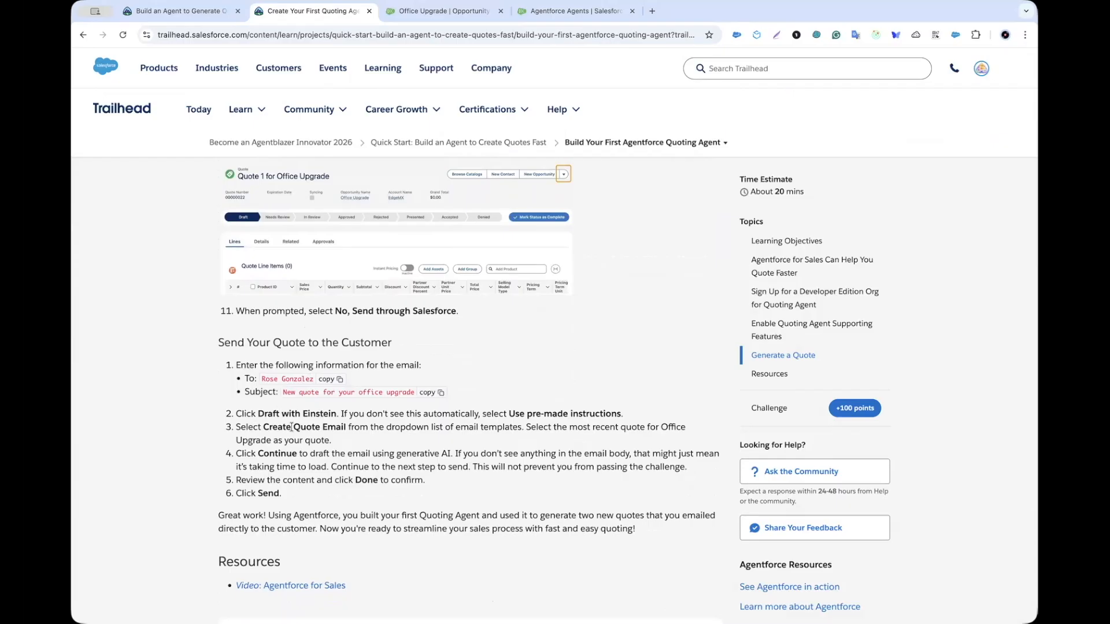
{"action": "scroll", "coordinate": [321, 421], "scroll_direction": "up", "scroll_amount": 1}
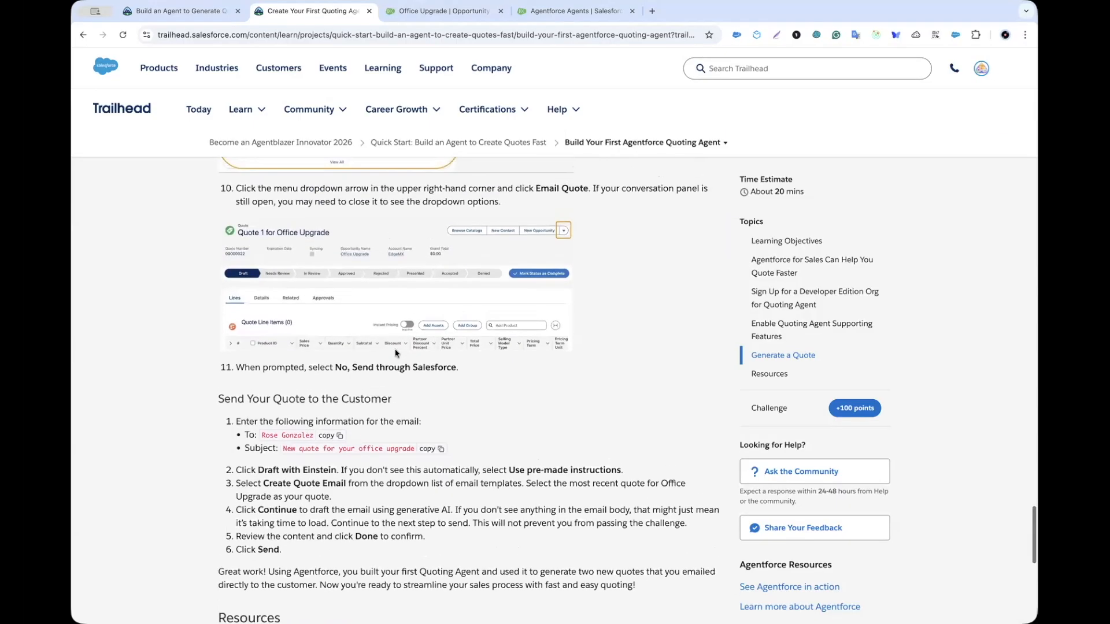
{"action": "scroll", "coordinate": [457, 291], "scroll_direction": "up", "scroll_amount": 2}
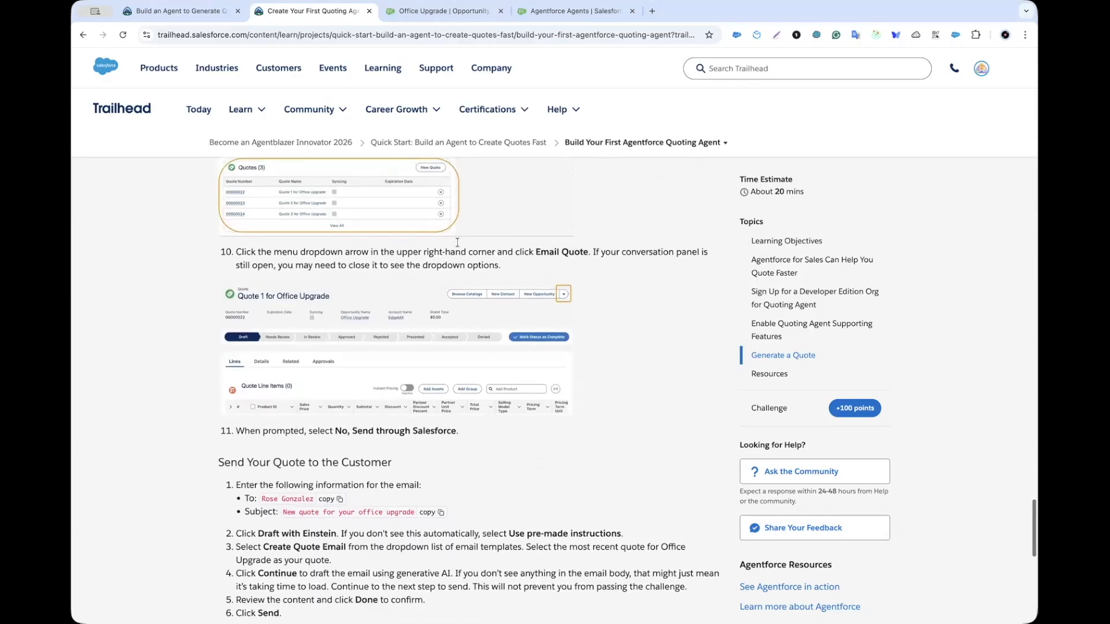
{"action": "scroll", "coordinate": [398, 280], "scroll_direction": "up", "scroll_amount": 1}
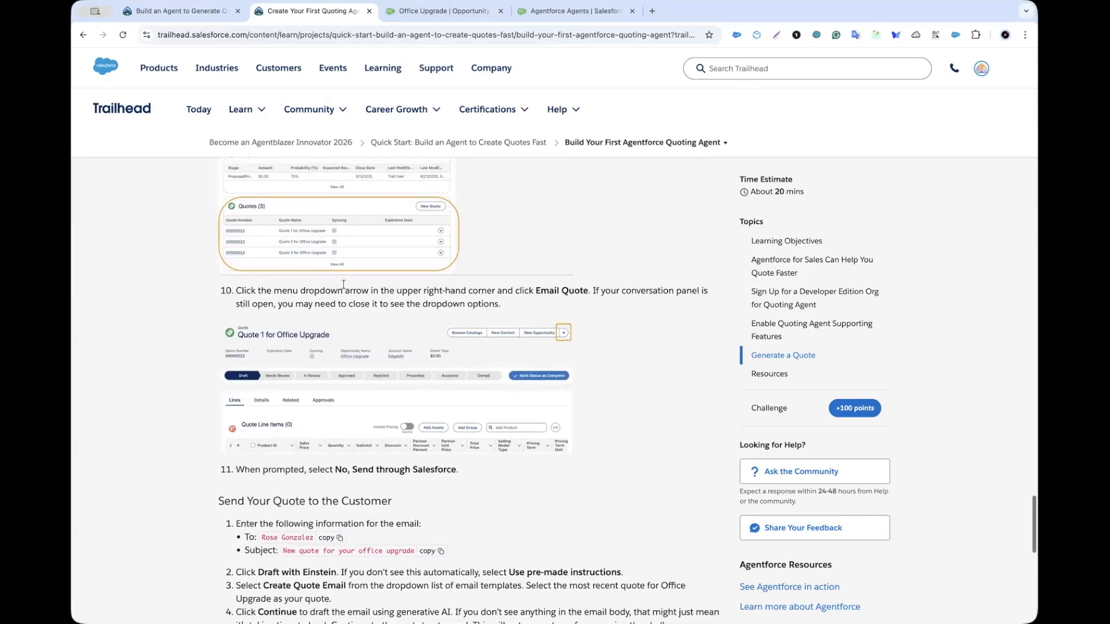
{"action": "scroll", "coordinate": [344, 285], "scroll_direction": "up", "scroll_amount": 3}
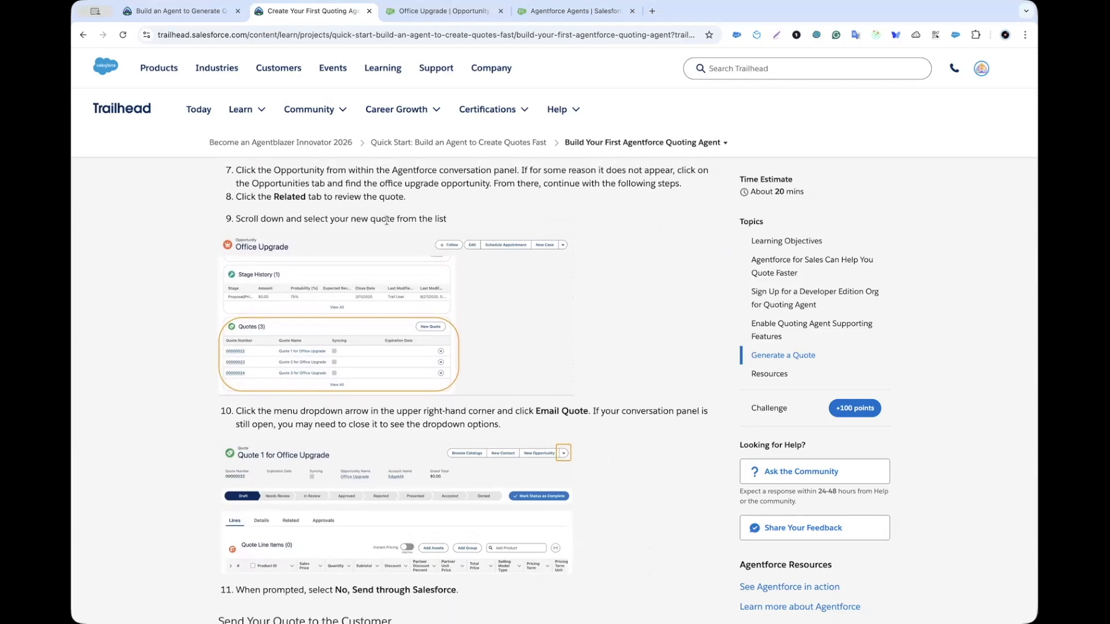
{"action": "scroll", "coordinate": [305, 215], "scroll_direction": "down", "scroll_amount": 5}
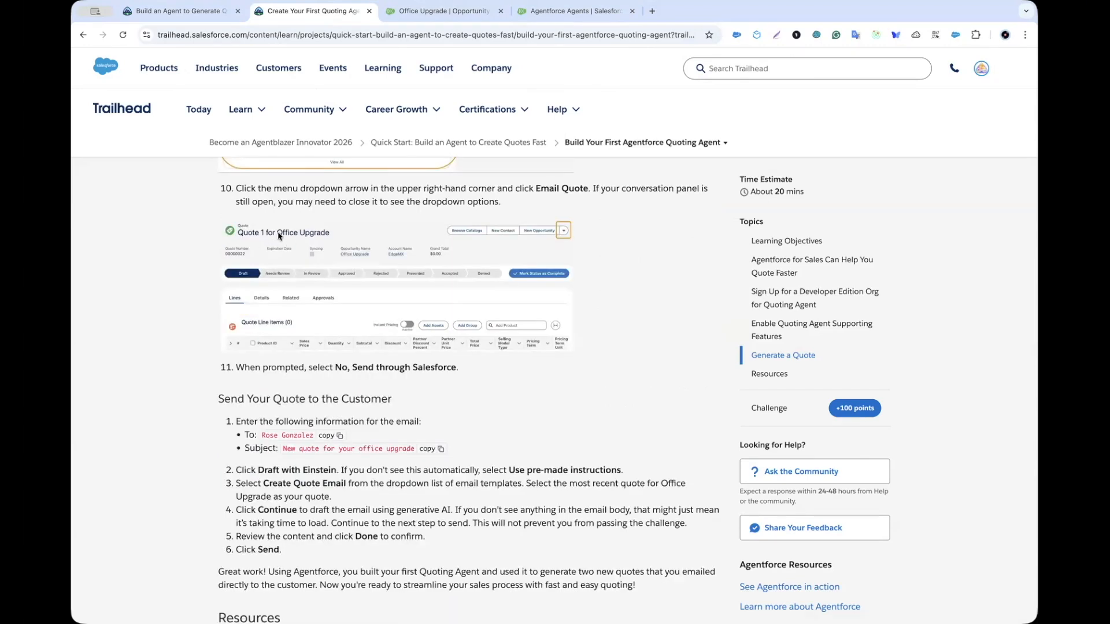
{"action": "left_click", "coordinate": [437, 11]}
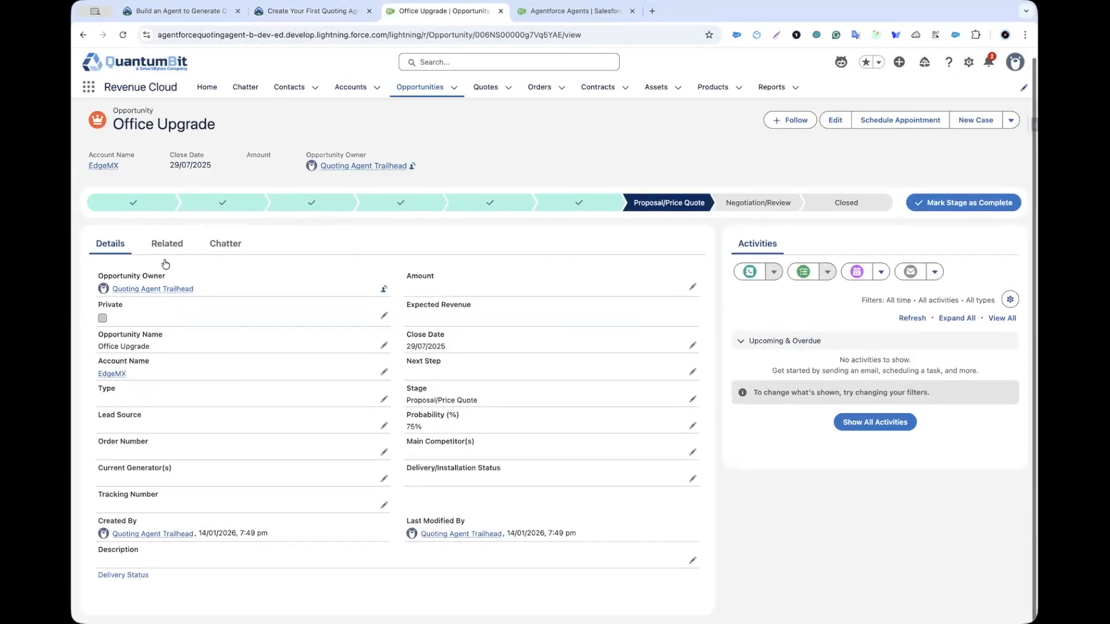
Step: Open Quote 1 for Office Upgrade (00000022) from the opportunity's related quotes
{"action": "left_click", "coordinate": [166, 245]}
{"action": "scroll", "coordinate": [200, 422], "scroll_direction": "down", "scroll_amount": 4}
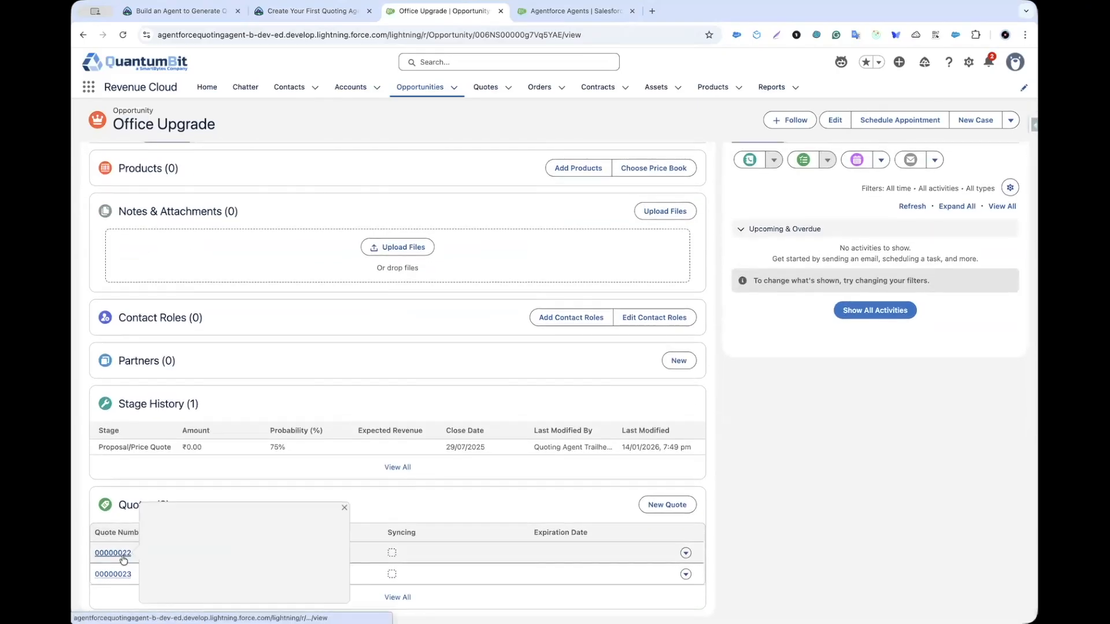
{"action": "left_click", "coordinate": [113, 553]}
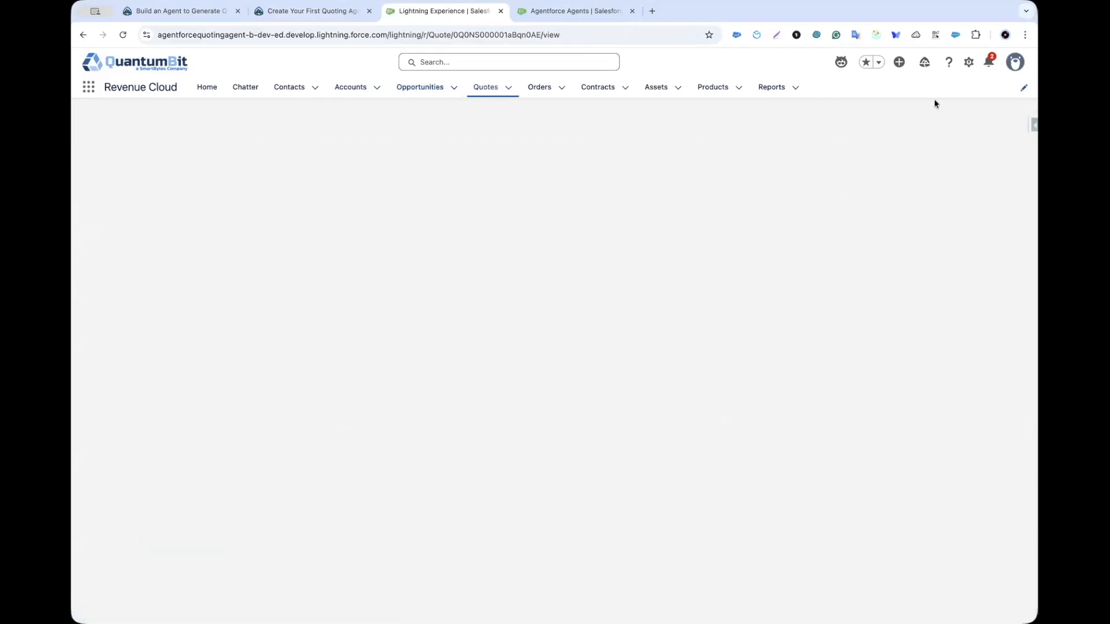
Step: Start an Email Quote sent through Salesforce, not Office 365, and review the Send Your Quote steps
{"action": "left_click", "coordinate": [1010, 128]}
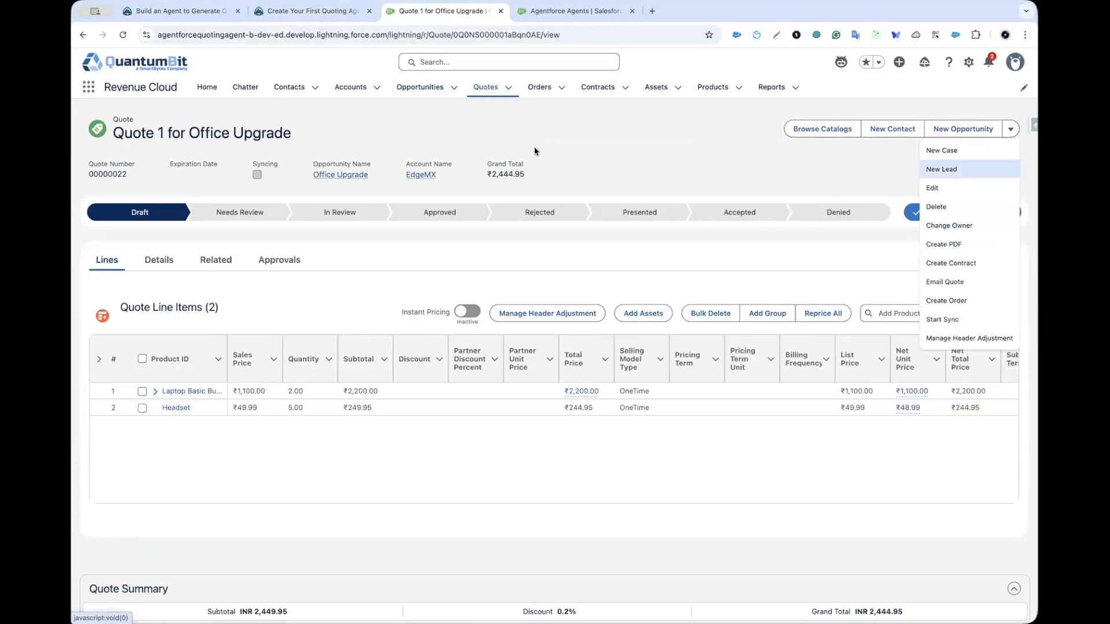
{"action": "left_click", "coordinate": [953, 282]}
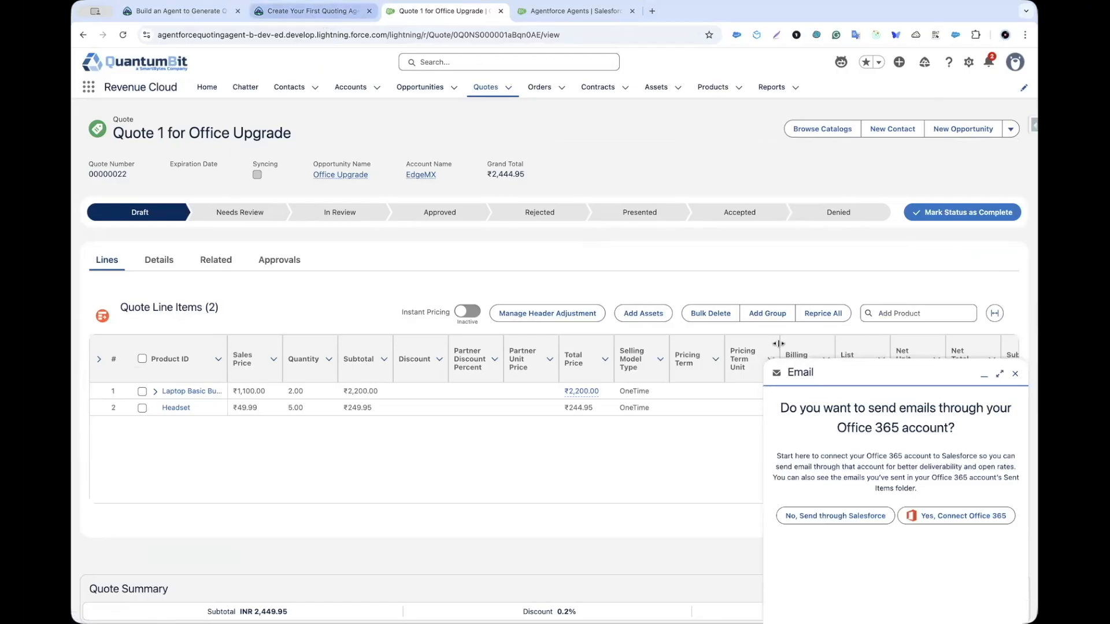
{"action": "left_click", "coordinate": [813, 523]}
{"action": "key", "text": "ctrl+shift+Tab"}
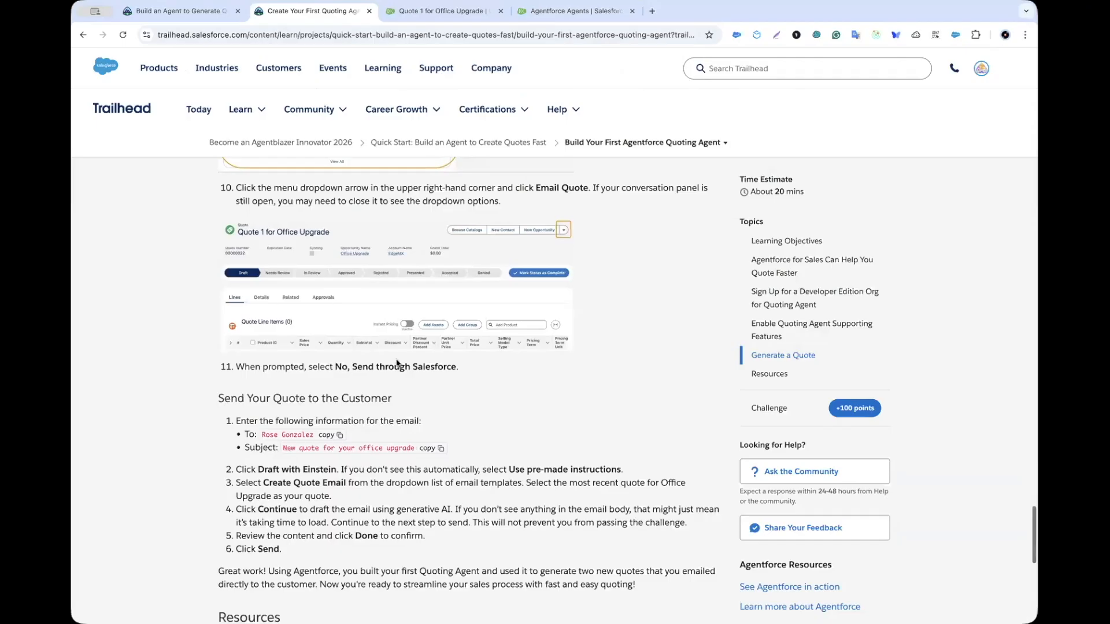
{"action": "scroll", "coordinate": [396, 363], "scroll_direction": "down", "scroll_amount": 3}
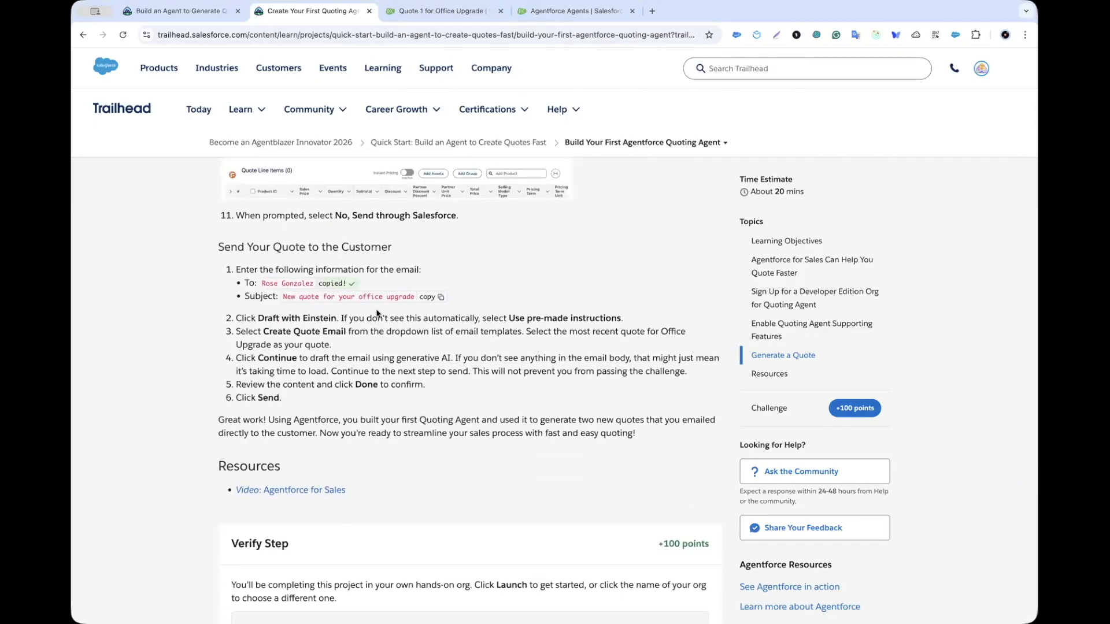
Step: Address the email to the customer contact with subject 'New quote for your office upgrade'
{"action": "left_click", "coordinate": [426, 298]}
{"action": "key", "text": "ctrl+Tab"}
{"action": "left_click", "coordinate": [826, 422]}
{"action": "type", "text": "r"}
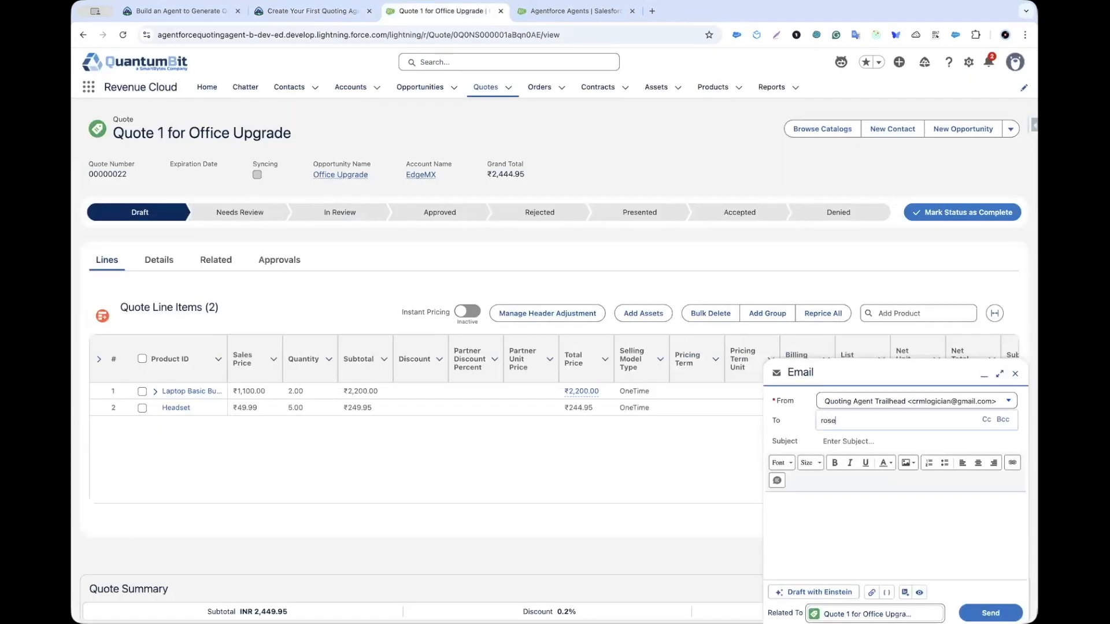
{"action": "type", "text": "ose"}
{"action": "left_click", "coordinate": [858, 450]}
{"action": "left_click", "coordinate": [845, 440]}
{"action": "key", "text": "ctrl+v"}
{"action": "left_click", "coordinate": [813, 542]}
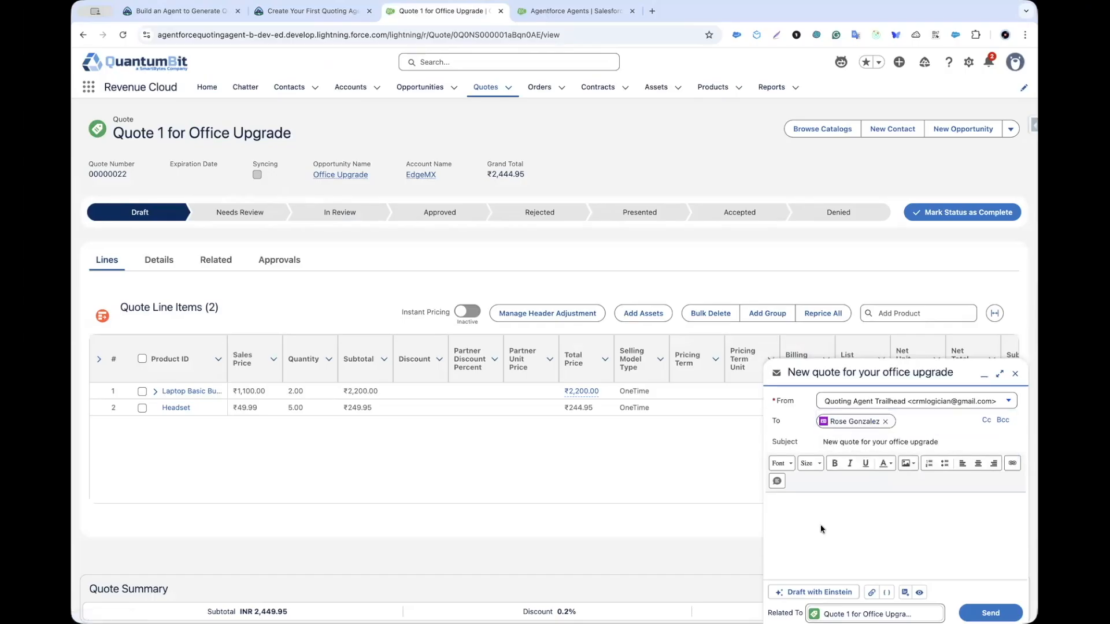
Step: Open Draft with Einstein and locate the Create Quote Email instruction in Trailhead
{"action": "left_click", "coordinate": [814, 592]}
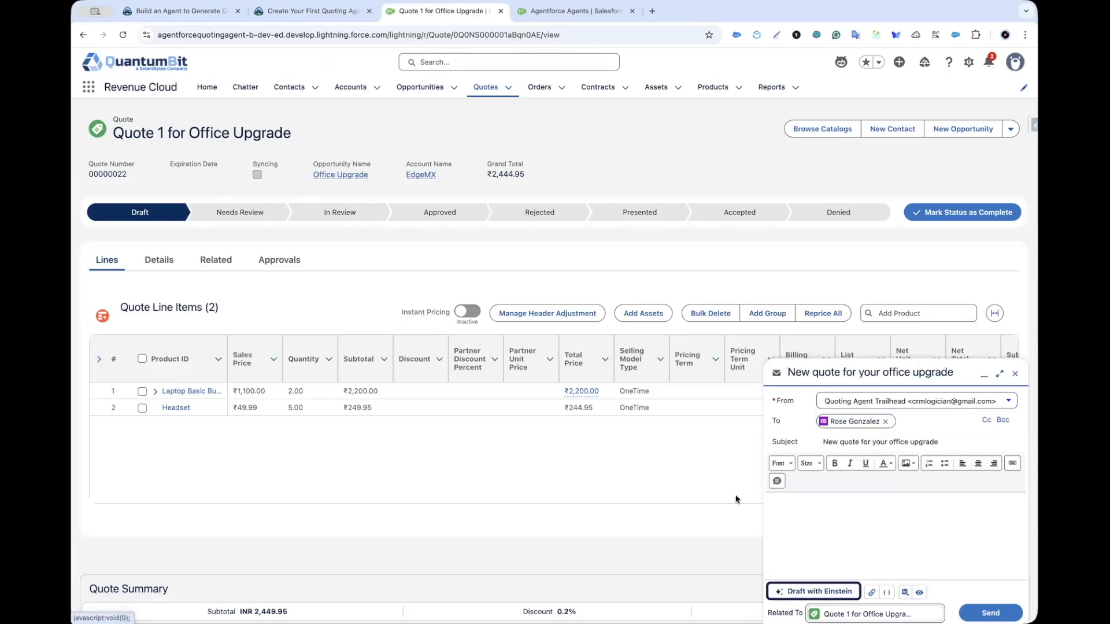
{"action": "left_click", "coordinate": [338, 17]}
{"action": "mouse_move", "coordinate": [315, 109]}
{"action": "scroll", "coordinate": [226, 358], "scroll_direction": "down", "scroll_amount": 2}
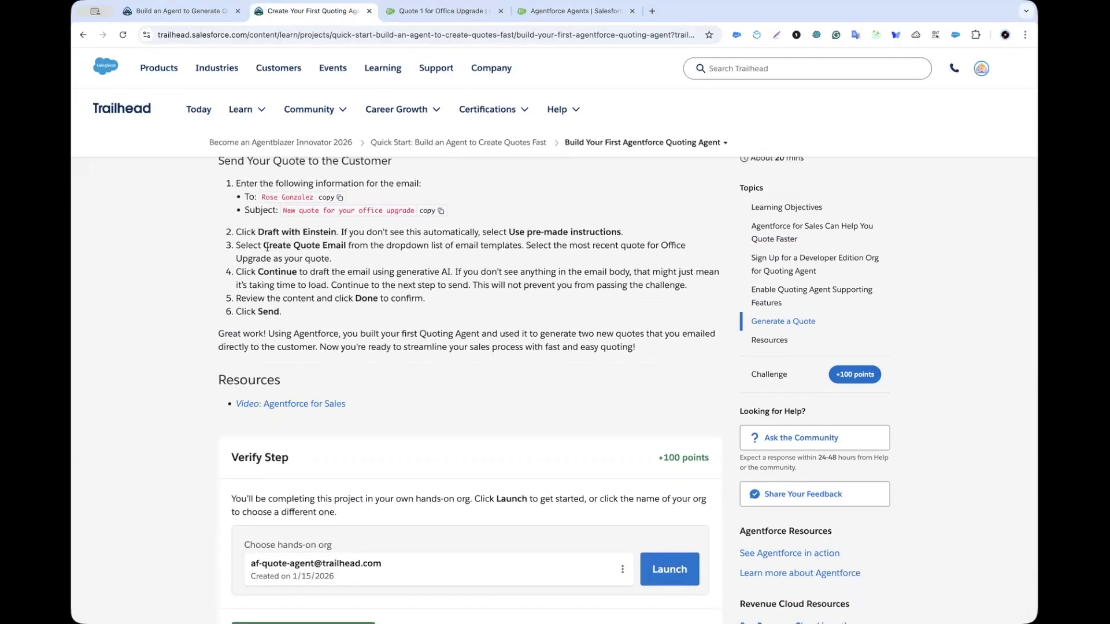
{"action": "left_click_drag", "start_coordinate": [266, 247], "coordinate": [328, 247]}
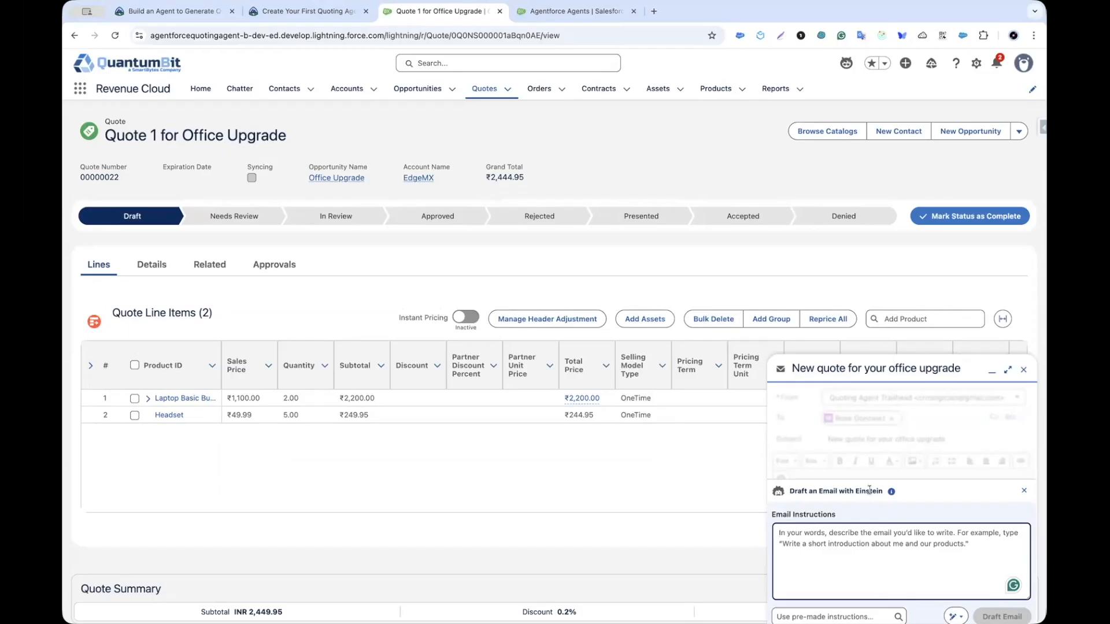
Step: Choose the Create quote email instruction and Quote 1 for Office Upgrade in Einstein
{"action": "key", "text": "ctrl+shift+Tab"}
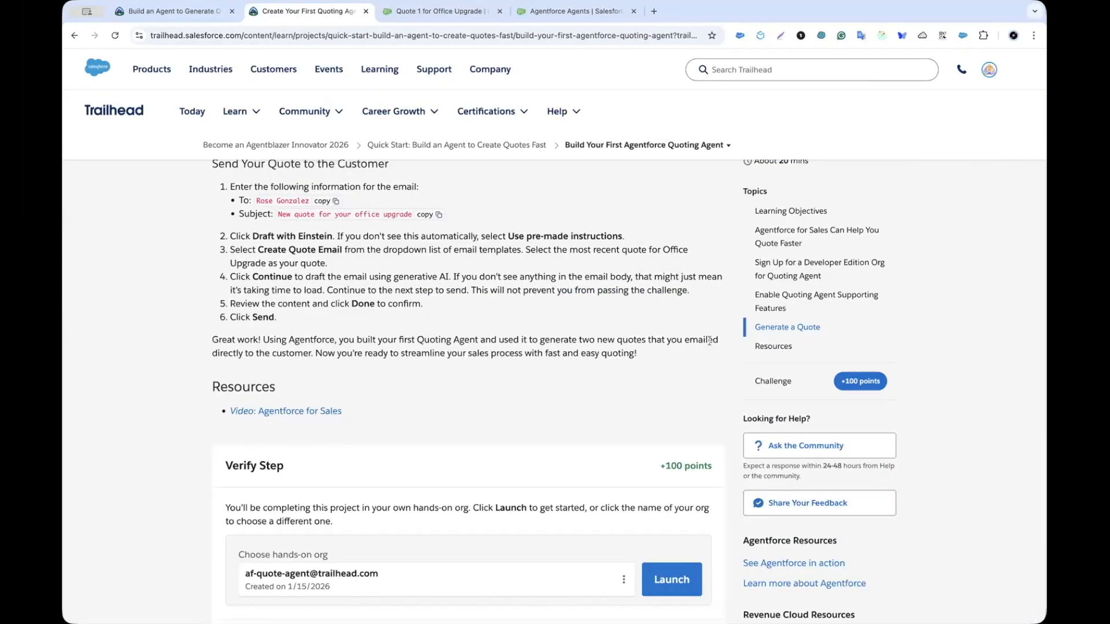
{"action": "key", "text": "ctrl+Tab"}
{"action": "left_click", "coordinate": [823, 616]}
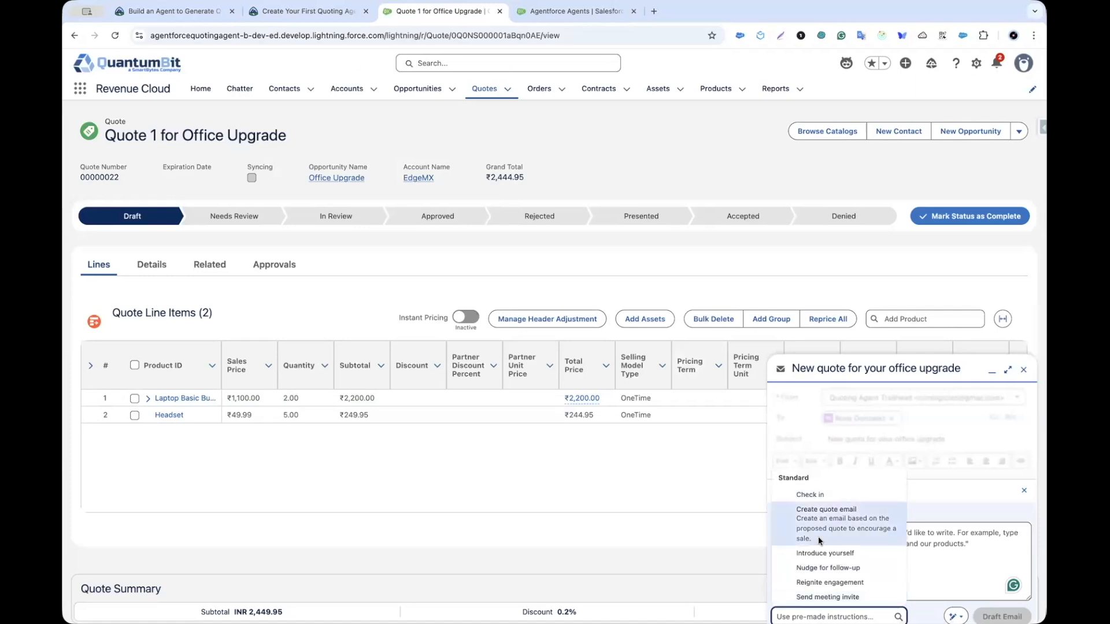
{"action": "key", "text": "ctrl+shift+Tab"}
{"action": "key", "text": "ctrl+Tab"}
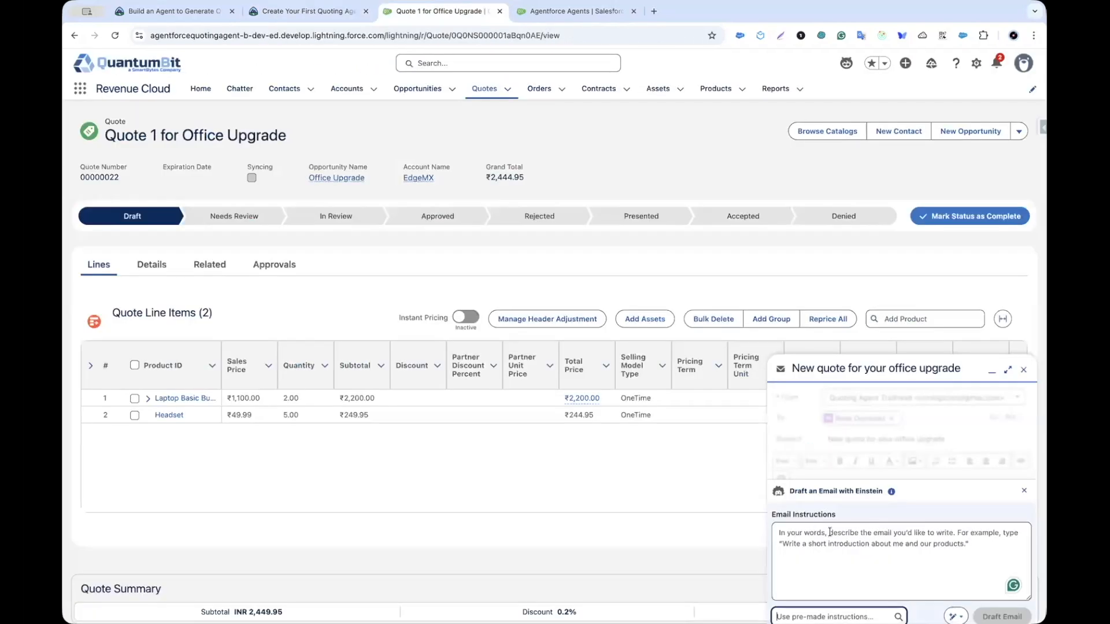
{"action": "left_click", "coordinate": [824, 616]}
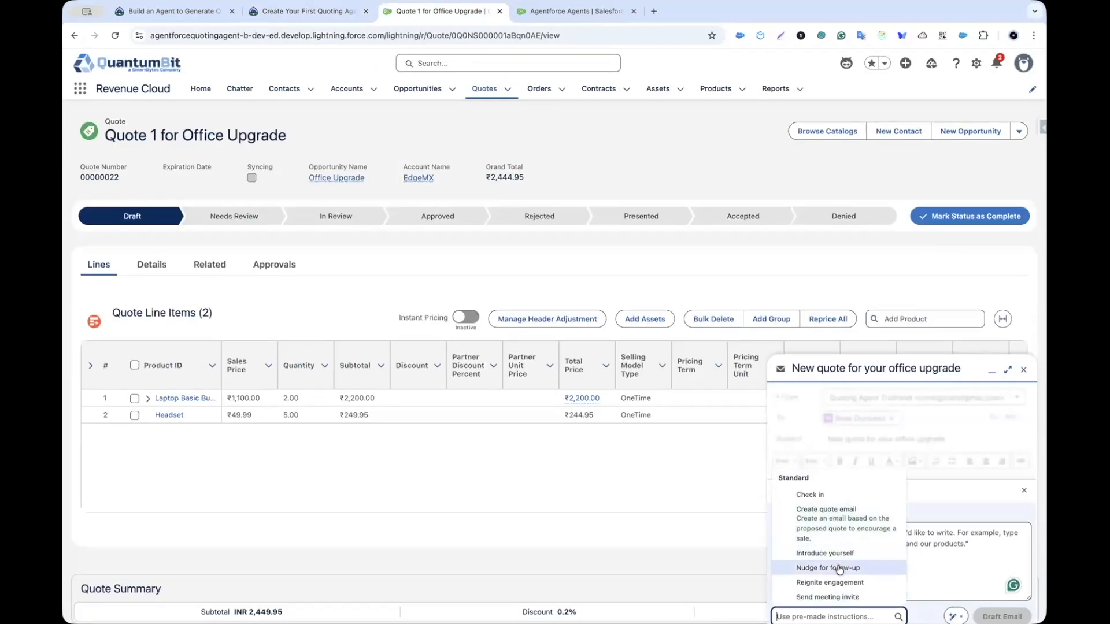
{"action": "left_click", "coordinate": [829, 507]}
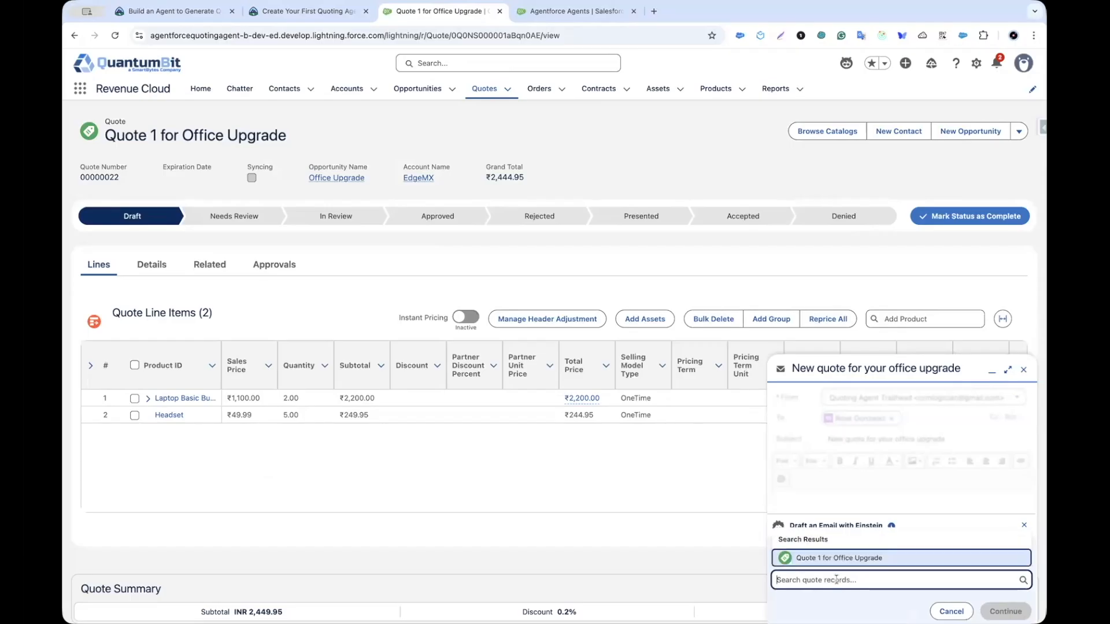
{"action": "left_click", "coordinate": [859, 557]}
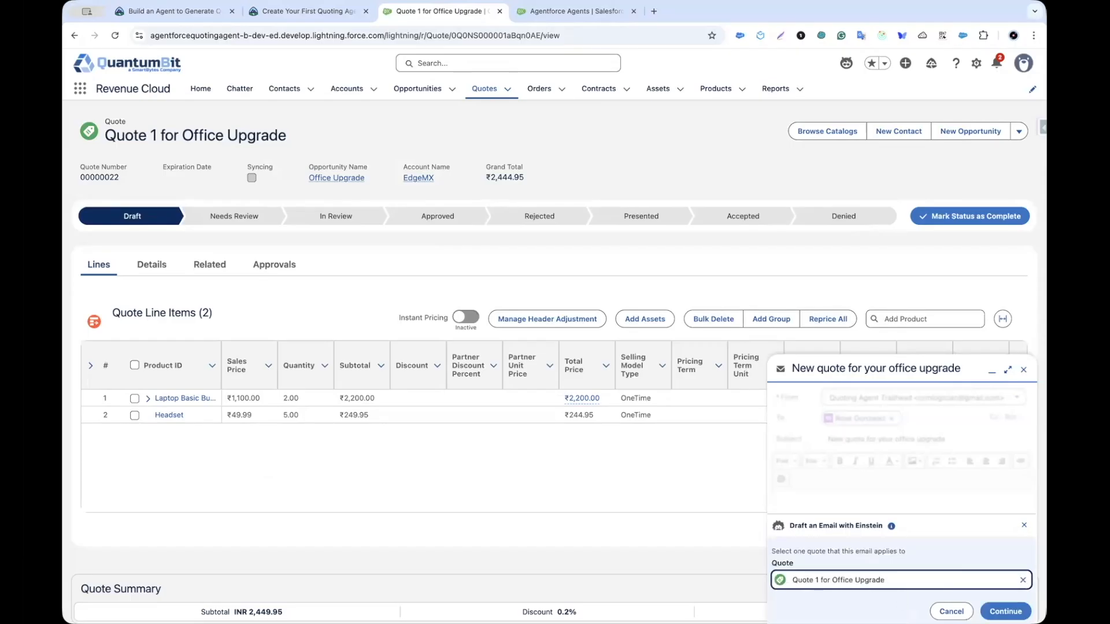
Step: Generate the 'Quote Proposal from Agentforce Quoting Agent' draft, accept it, and send it
{"action": "key", "text": "ctrl+shift+Tab"}
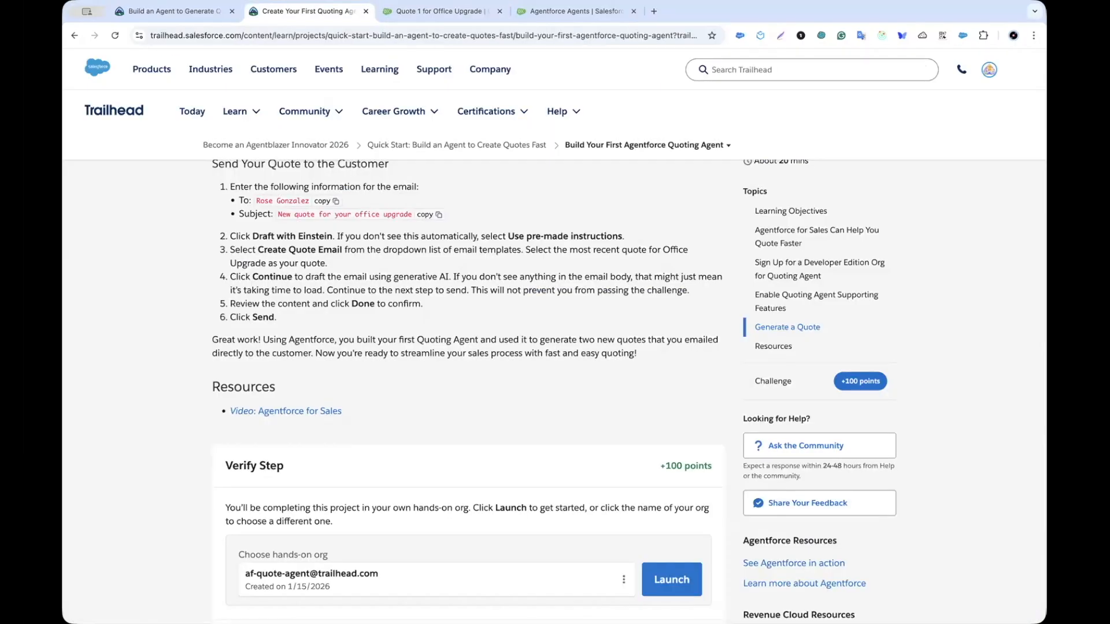
{"action": "key", "text": "ctrl+Tab"}
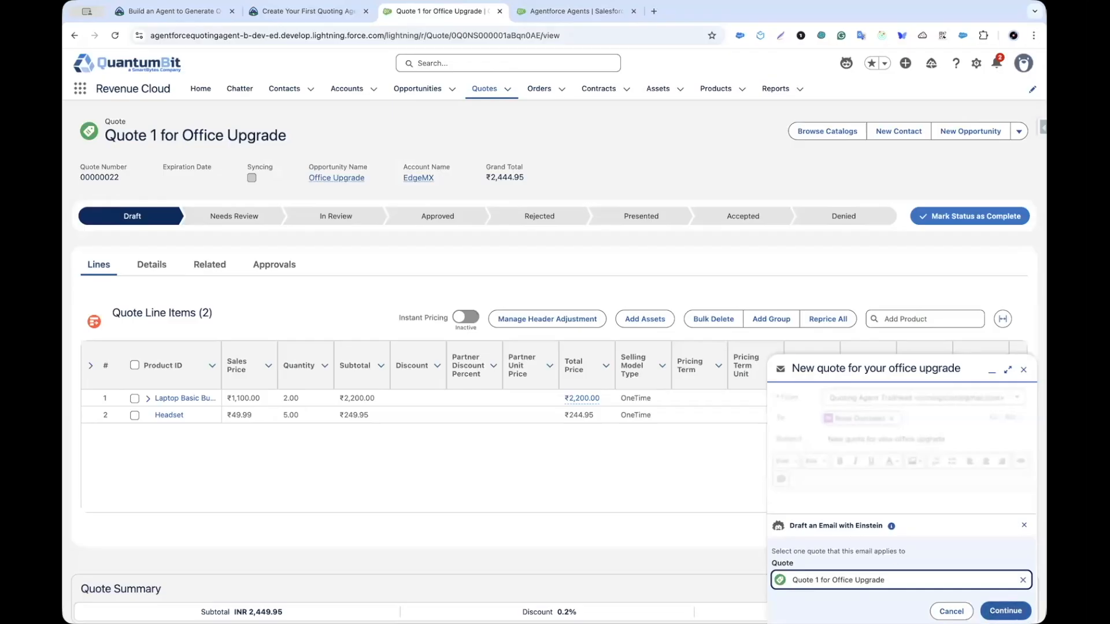
{"action": "left_click", "coordinate": [1005, 611]}
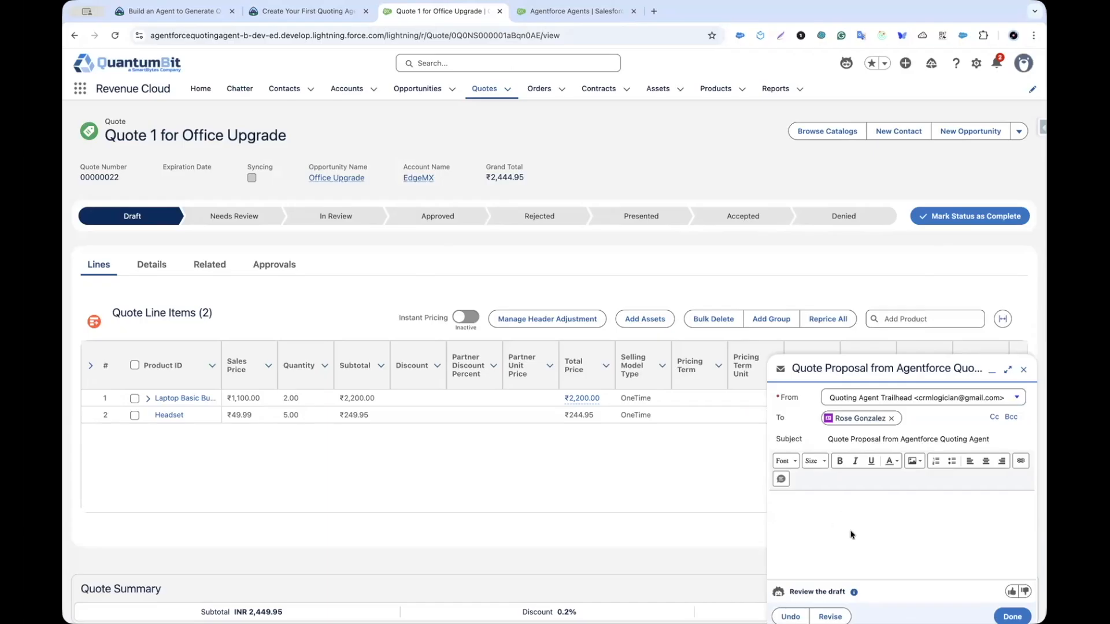
{"action": "key", "text": "ctrl+shift+Tab"}
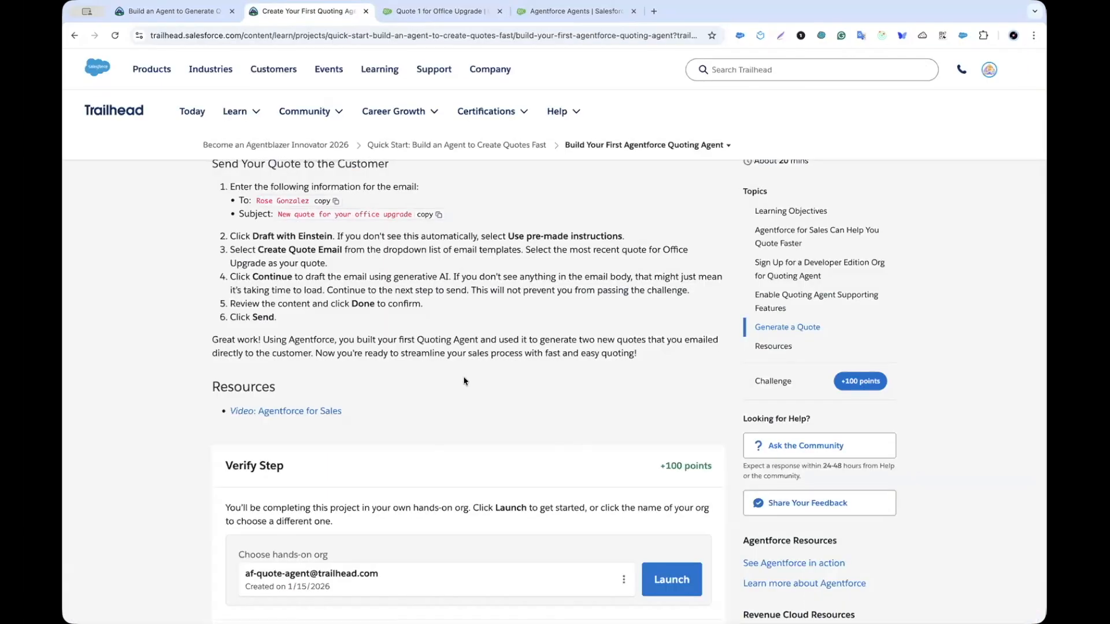
{"action": "key", "text": "ctrl+Tab"}
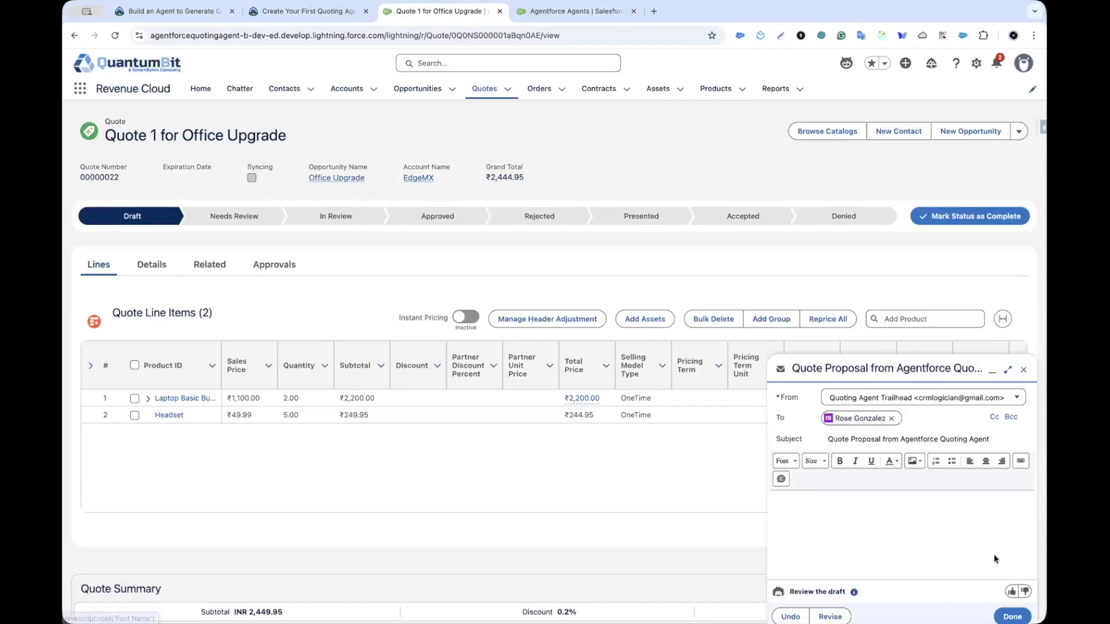
{"action": "left_click", "coordinate": [999, 616]}
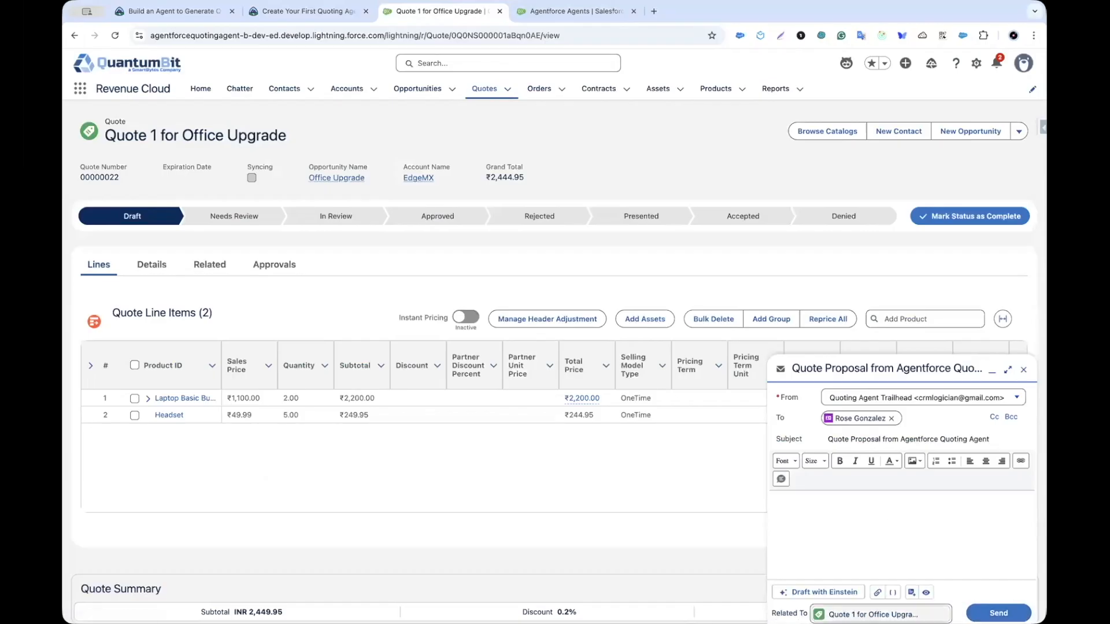
{"action": "left_click", "coordinate": [993, 611]}
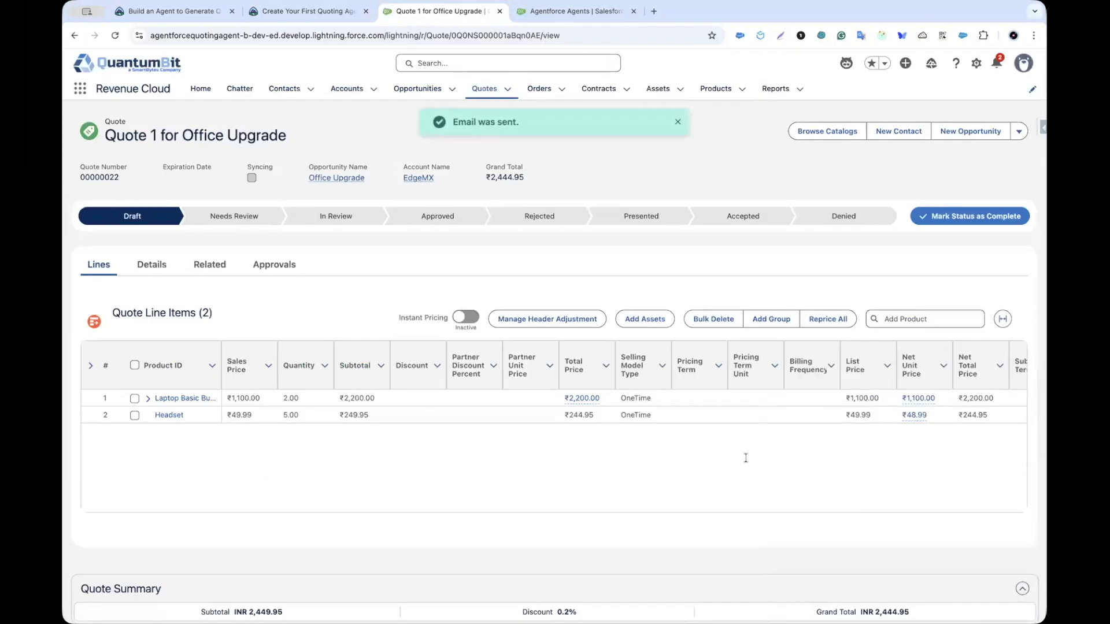
{"action": "key", "text": "ctrl+shift+Tab"}
Step: Run Verify step on the quoting-agent project to check the hands-on org for 100 points
{"action": "scroll", "coordinate": [413, 369], "scroll_direction": "down", "scroll_amount": 3}
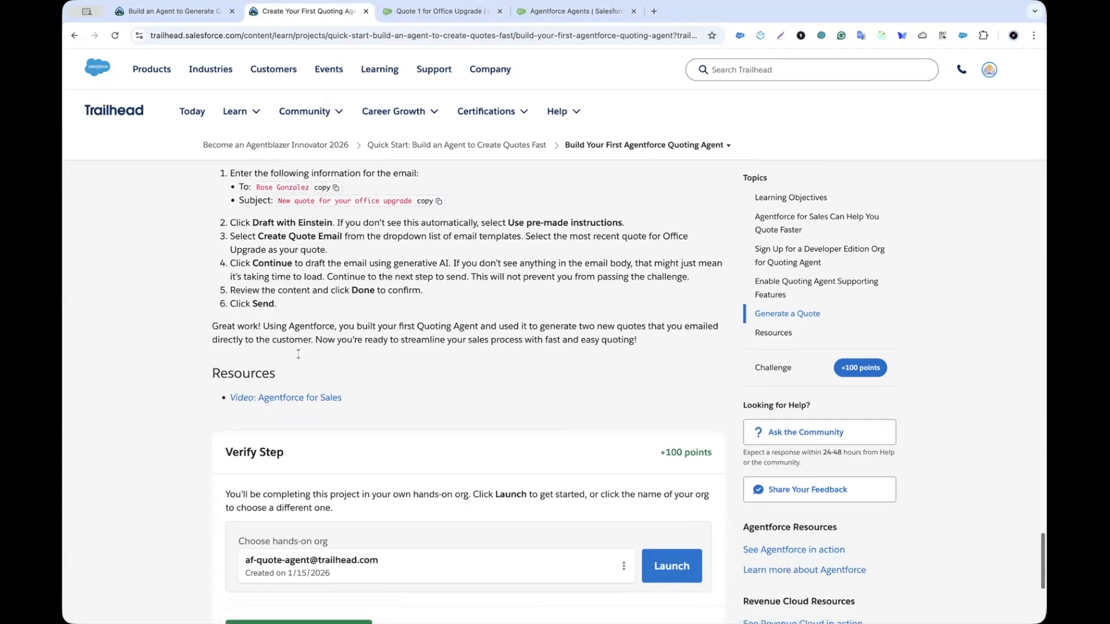
{"action": "scroll", "coordinate": [299, 354], "scroll_direction": "down", "scroll_amount": 3}
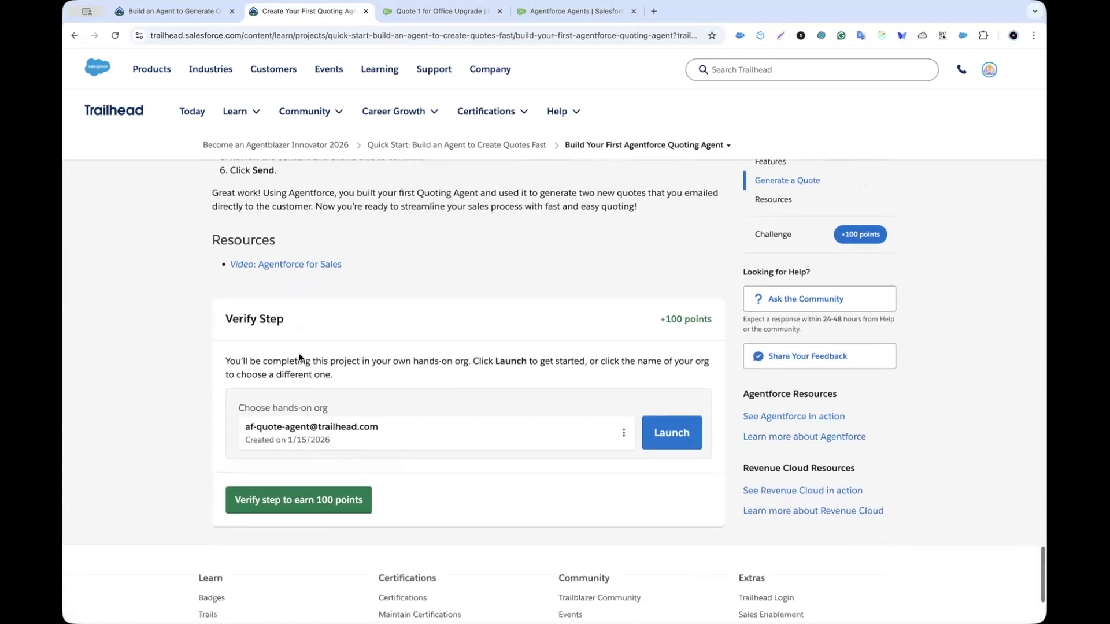
{"action": "scroll", "coordinate": [300, 358], "scroll_direction": "down", "scroll_amount": 2}
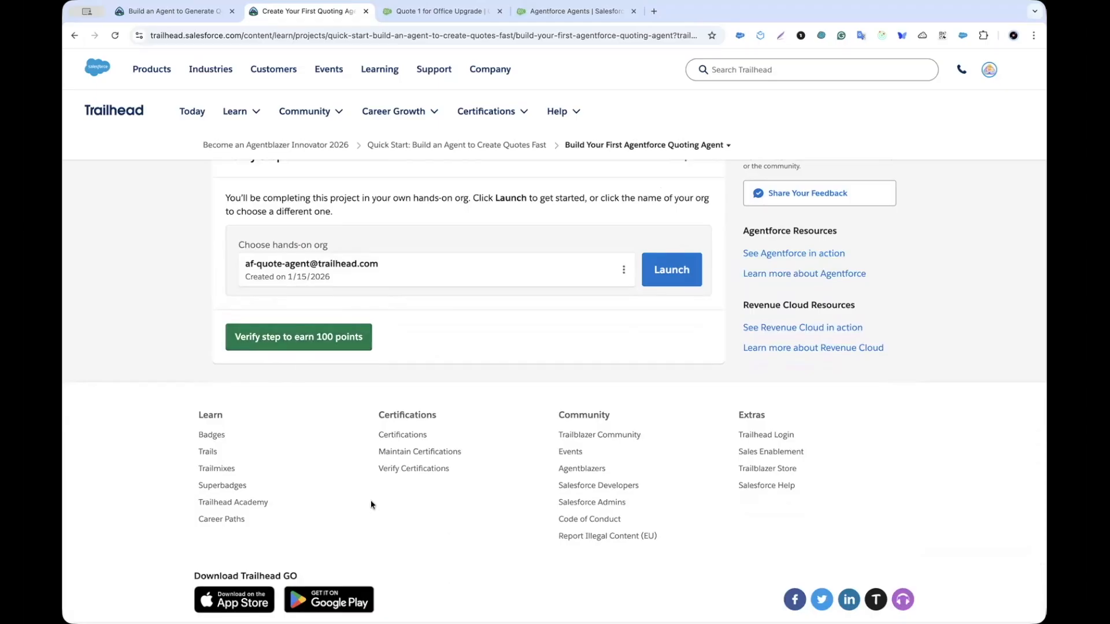
{"action": "left_click", "coordinate": [310, 337]}
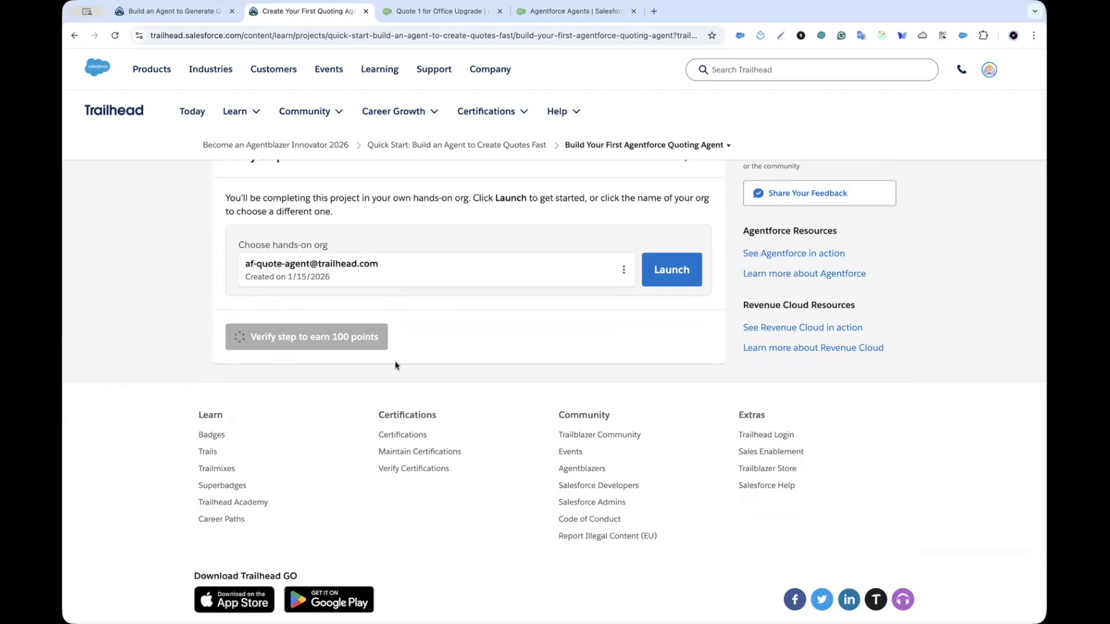
{"action": "scroll", "coordinate": [395, 361], "scroll_direction": "up", "scroll_amount": 2}
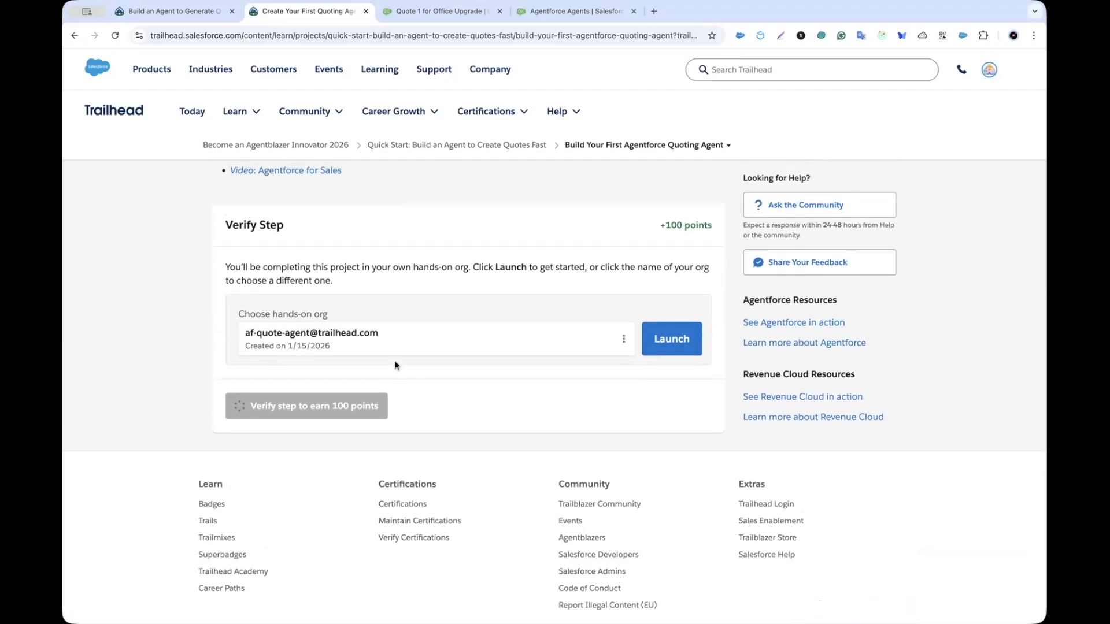